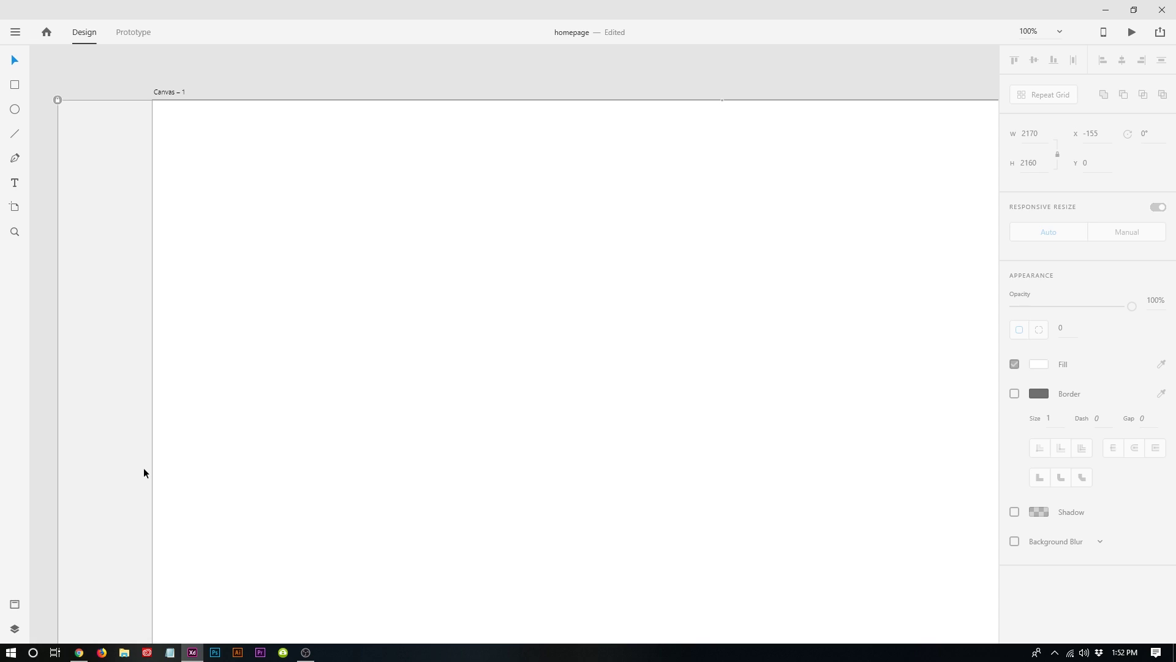
left_click(248, 77)
key("t")
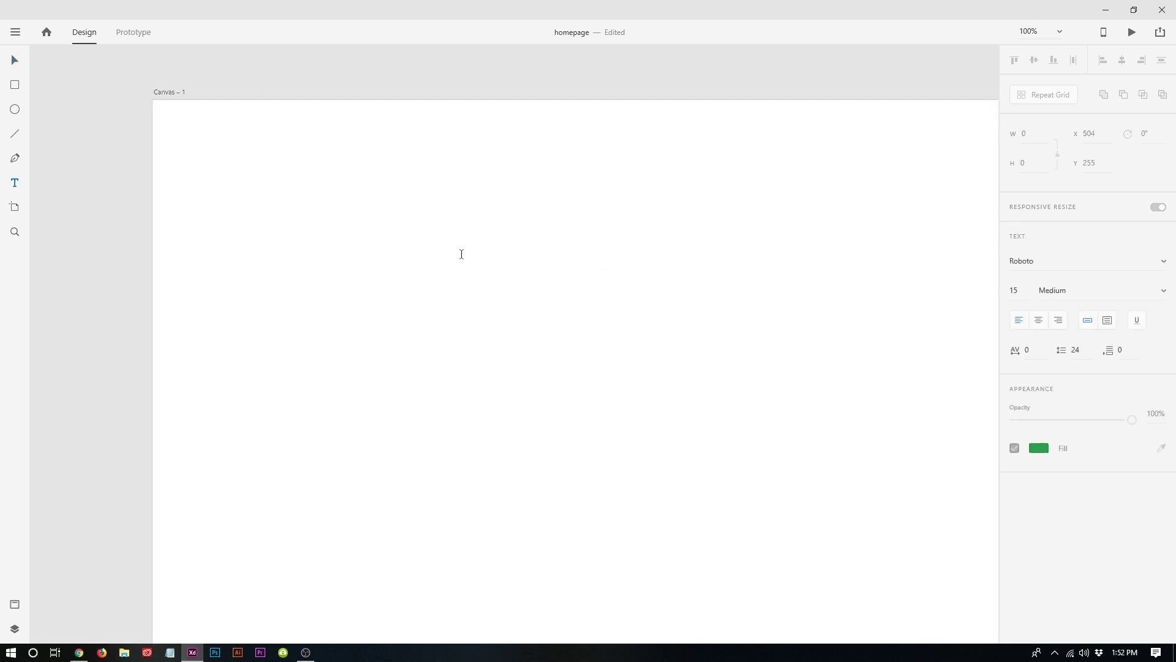
left_click(462, 256)
type("alone....  ")
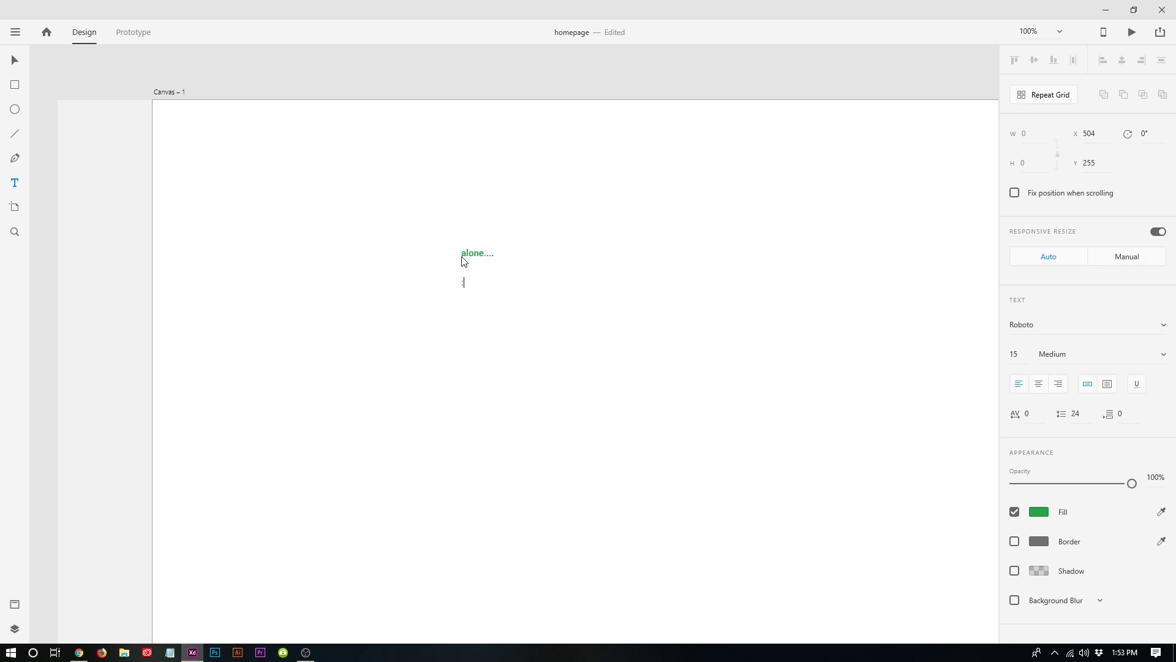
type(";9")
key("BackSpace")
type("(")
key("Escape")
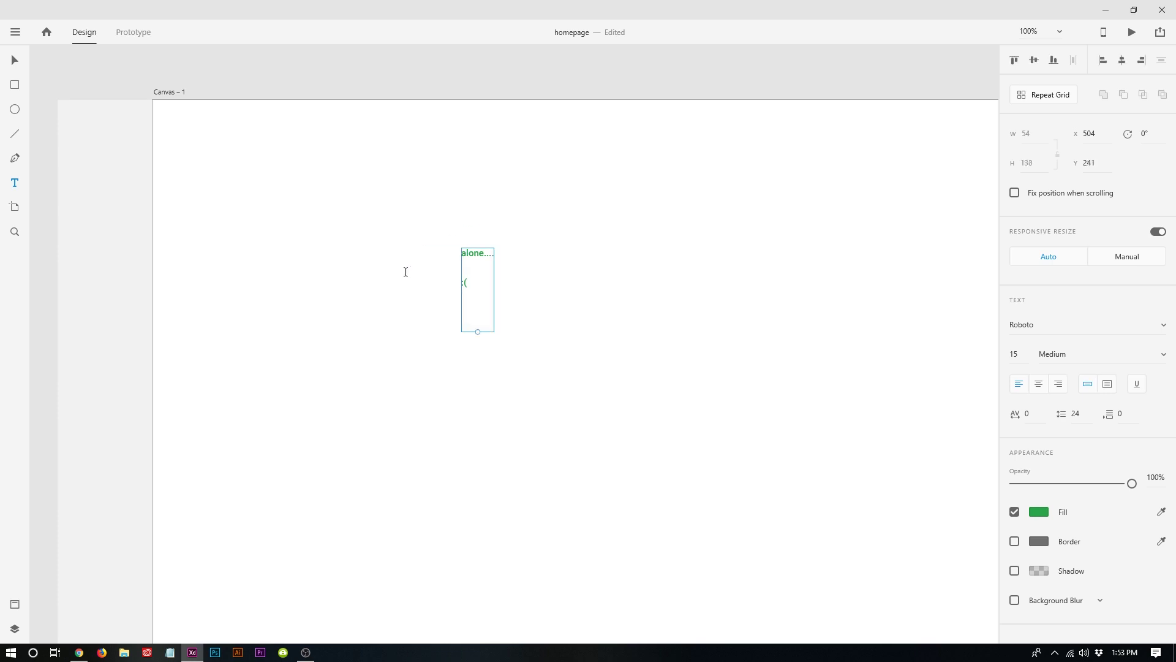
key("Delete")
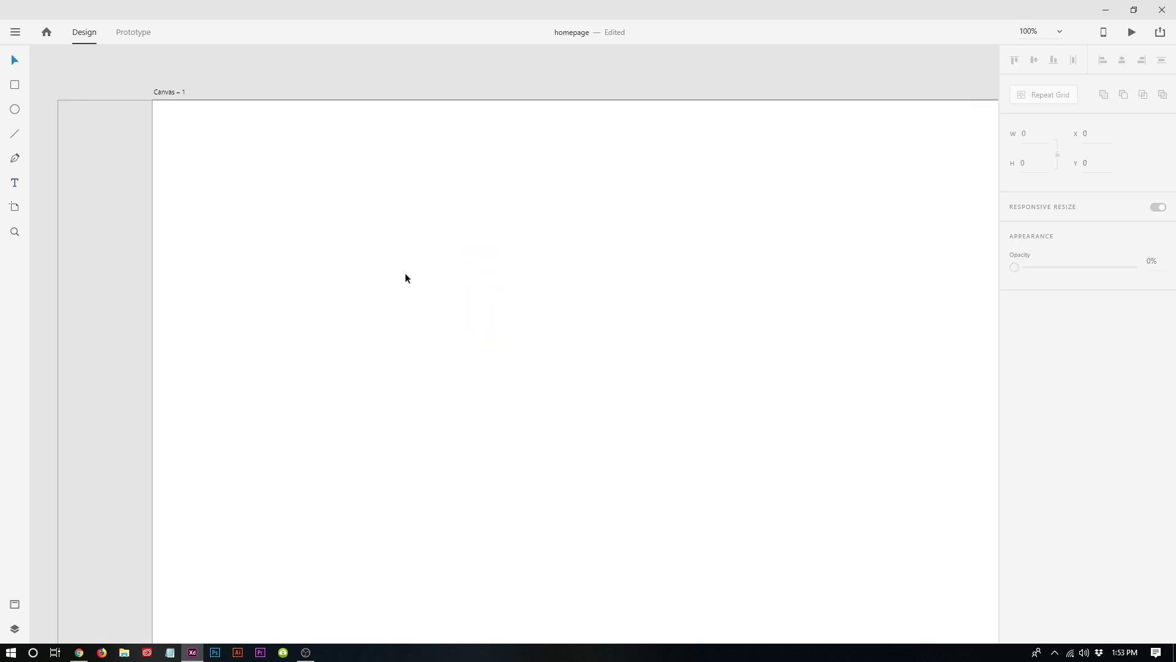
left_click(395, 274)
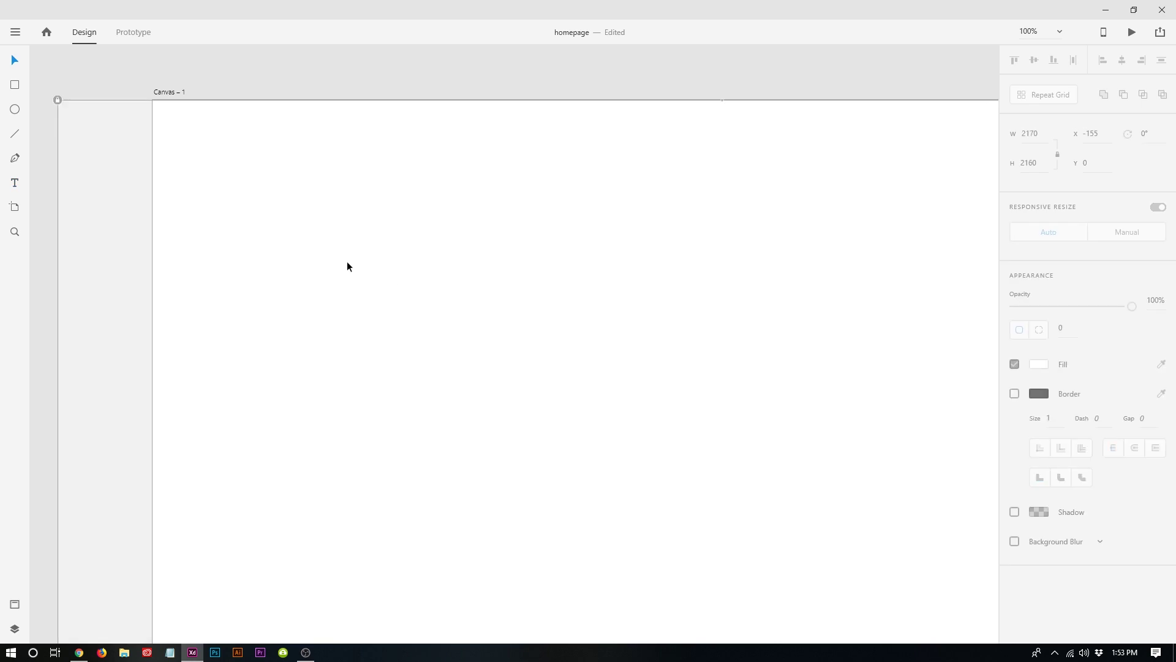
left_click(244, 79)
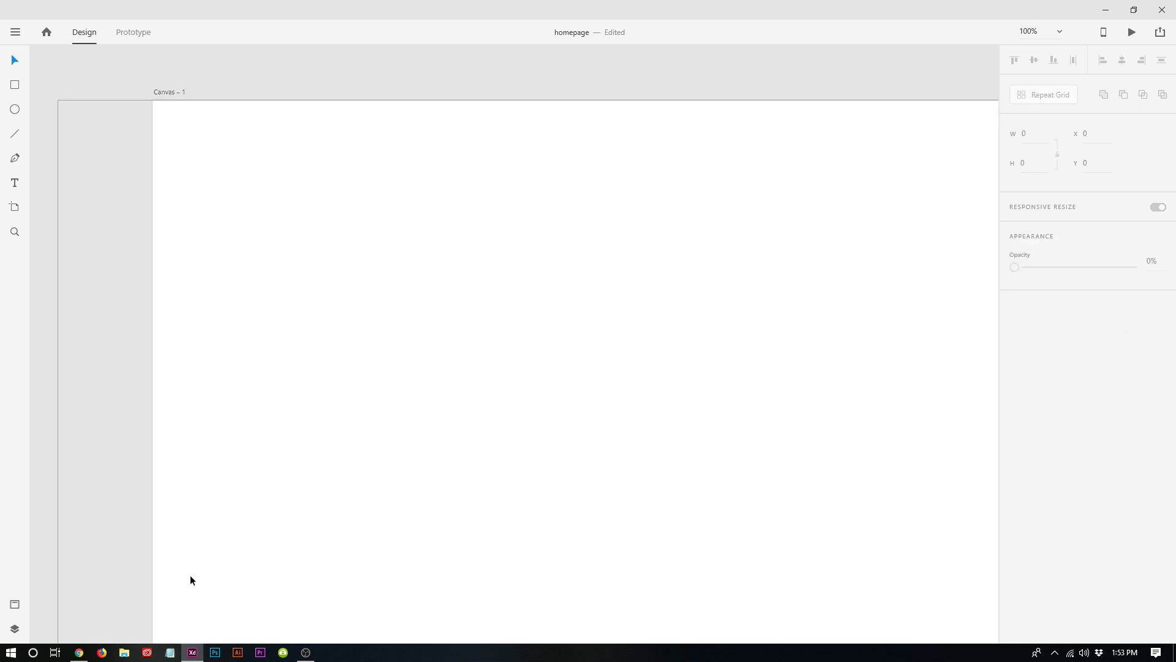
Switch to Chrome and open the Zhaboom website in a new browser window.
right_click(84, 654)
left_click(105, 653)
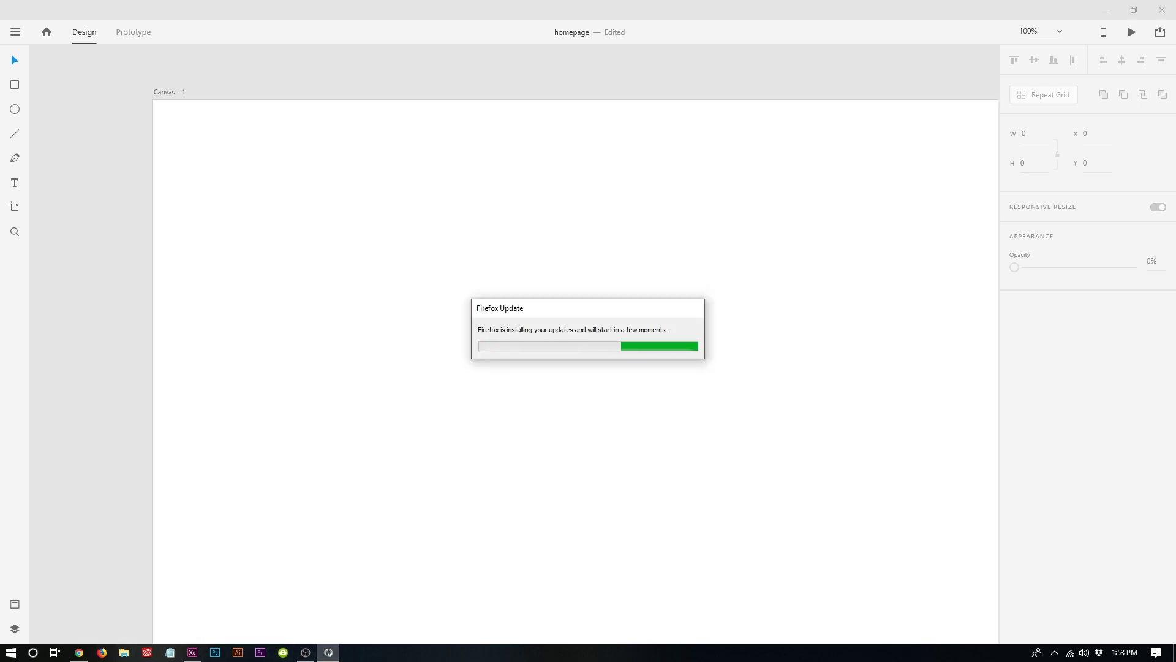
right_click(86, 657)
left_click(282, 540)
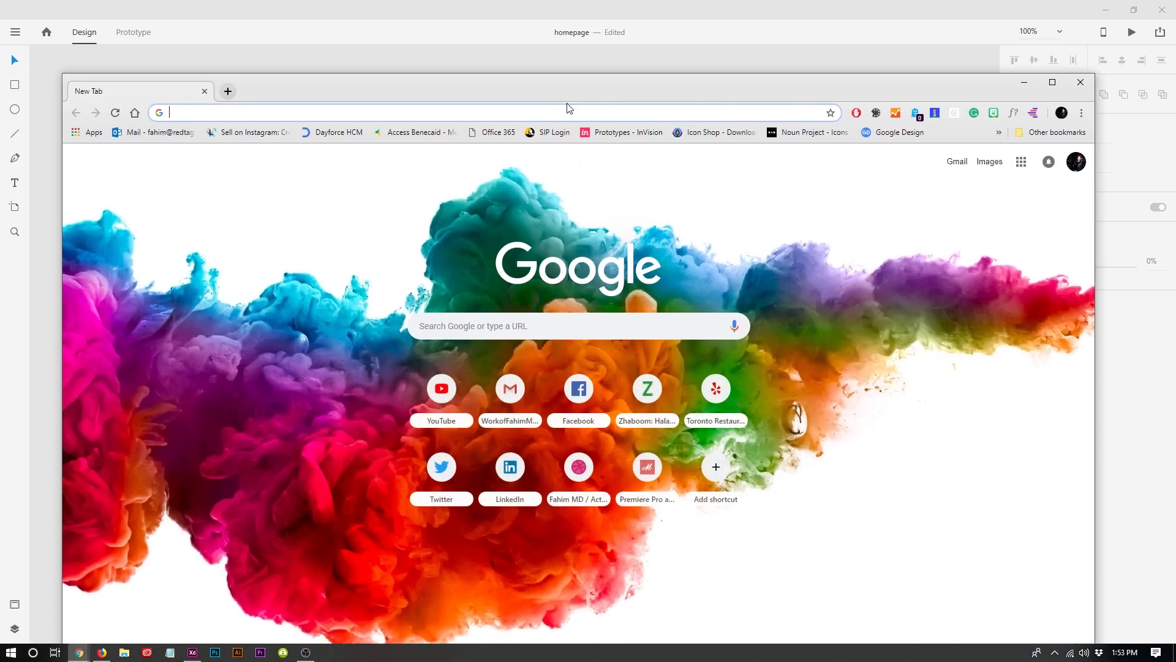
left_click(641, 421)
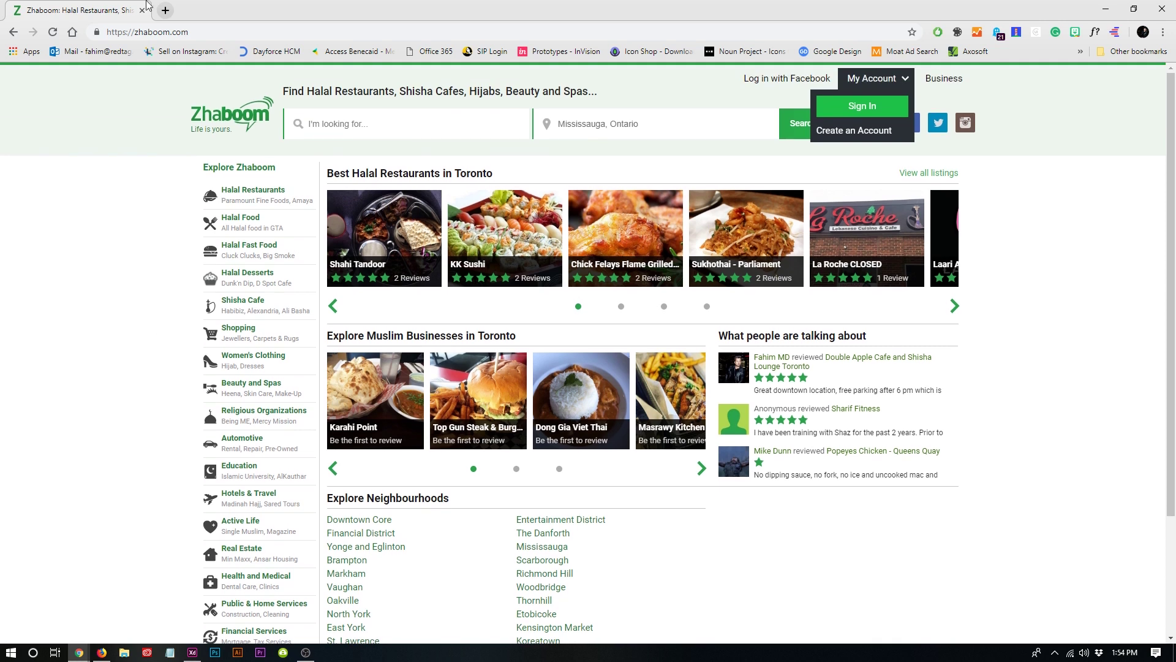
Examine the Zhaboom homepage header, including the suggested searches, the location field and the social media links.
left_click(165, 10)
left_click(285, 10)
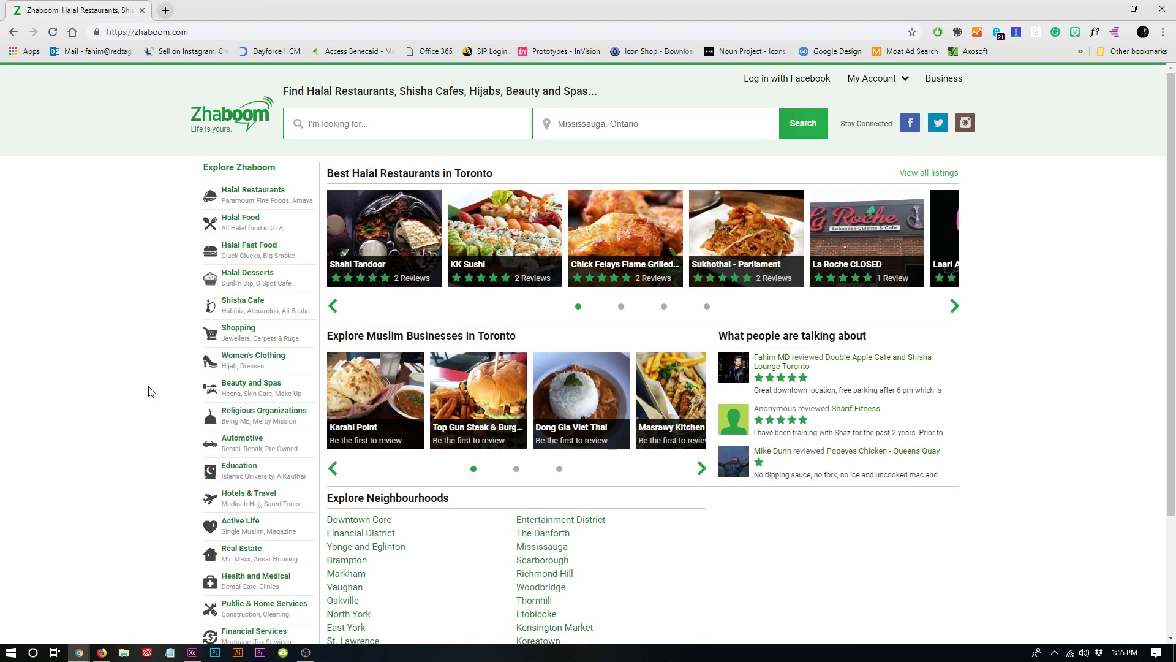
left_click(284, 117)
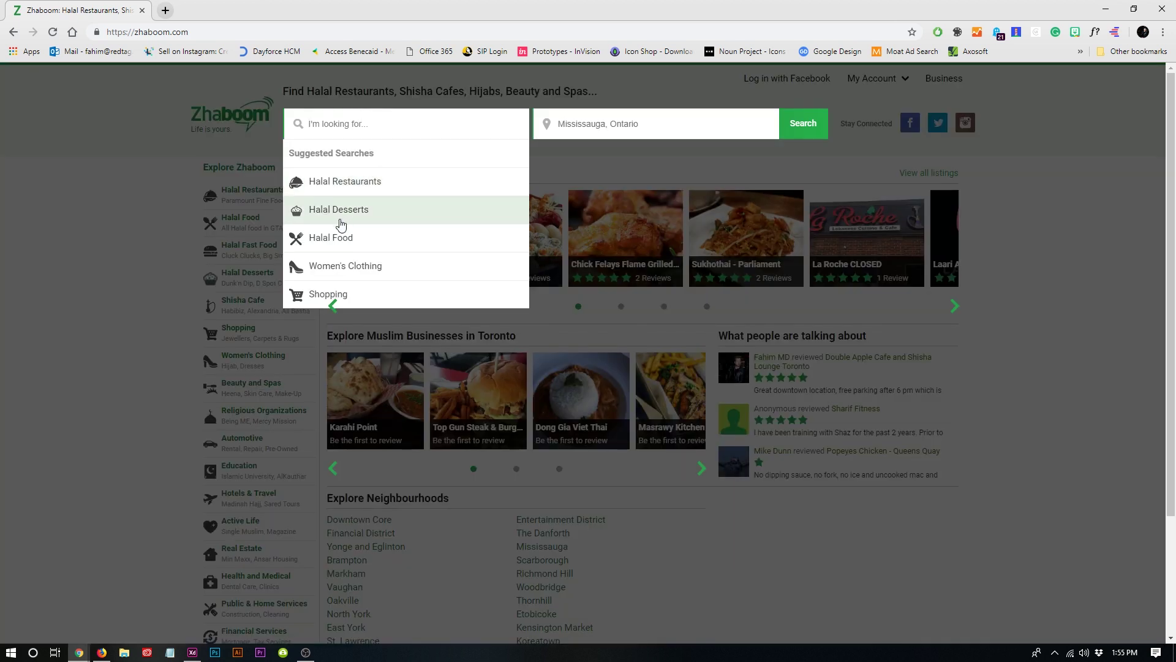
left_click(652, 125)
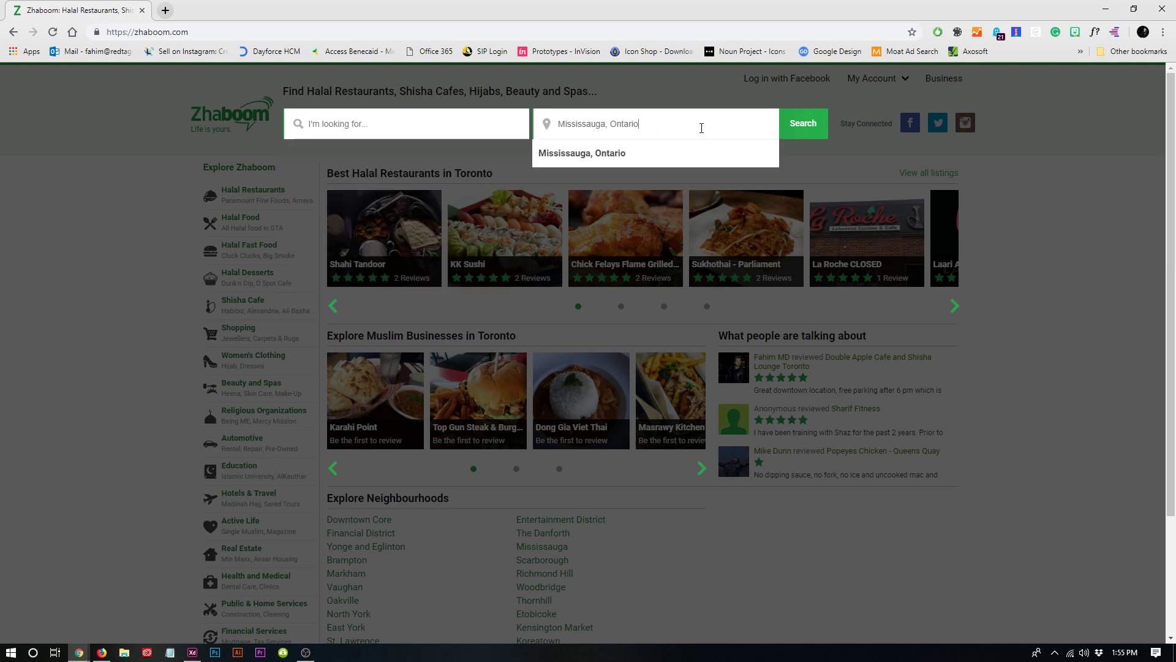
left_click(857, 161)
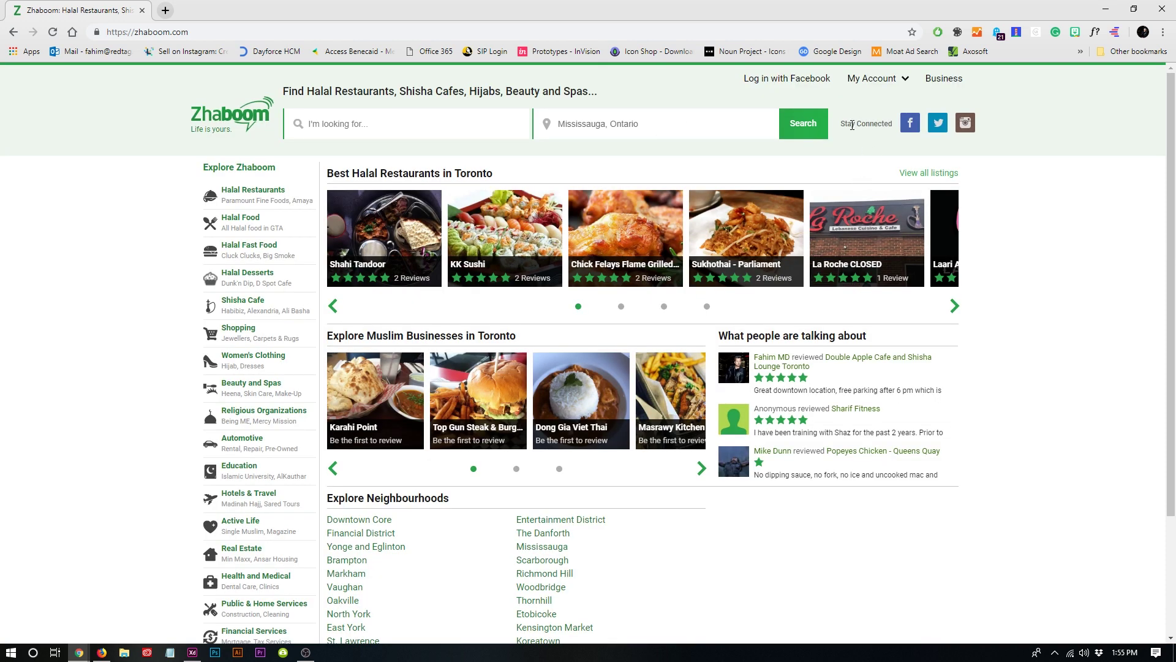
left_click_drag(860, 120, 989, 121)
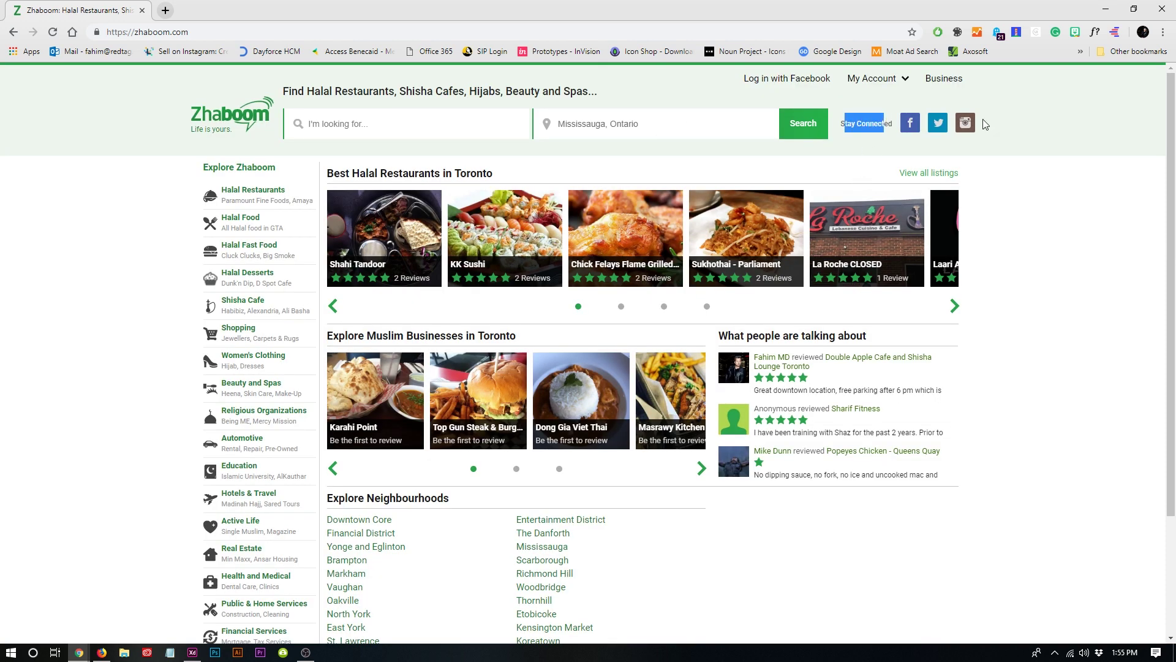
Review the Zhaboom homepage's category list, restaurant, business, review and neighbourhood sections, and its footer links.
left_click_drag(203, 167, 280, 172)
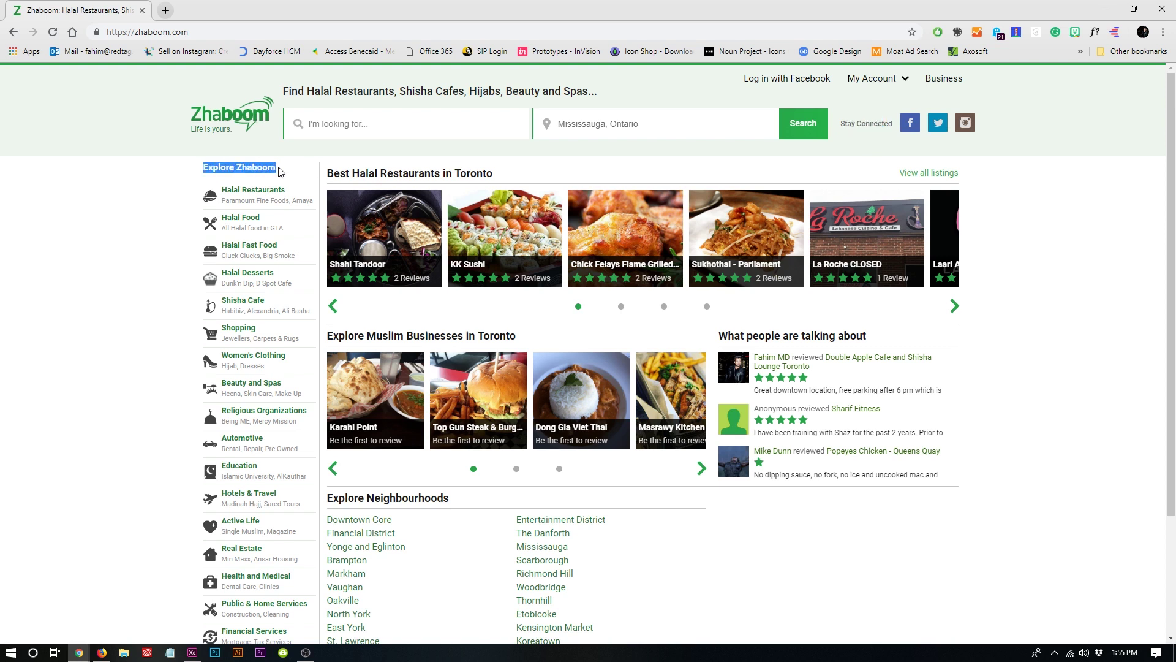
scroll(276, 305, "down", 2)
scroll(277, 305, "down", 1)
scroll(279, 319, "up", 3)
left_click_drag(340, 169, 484, 174)
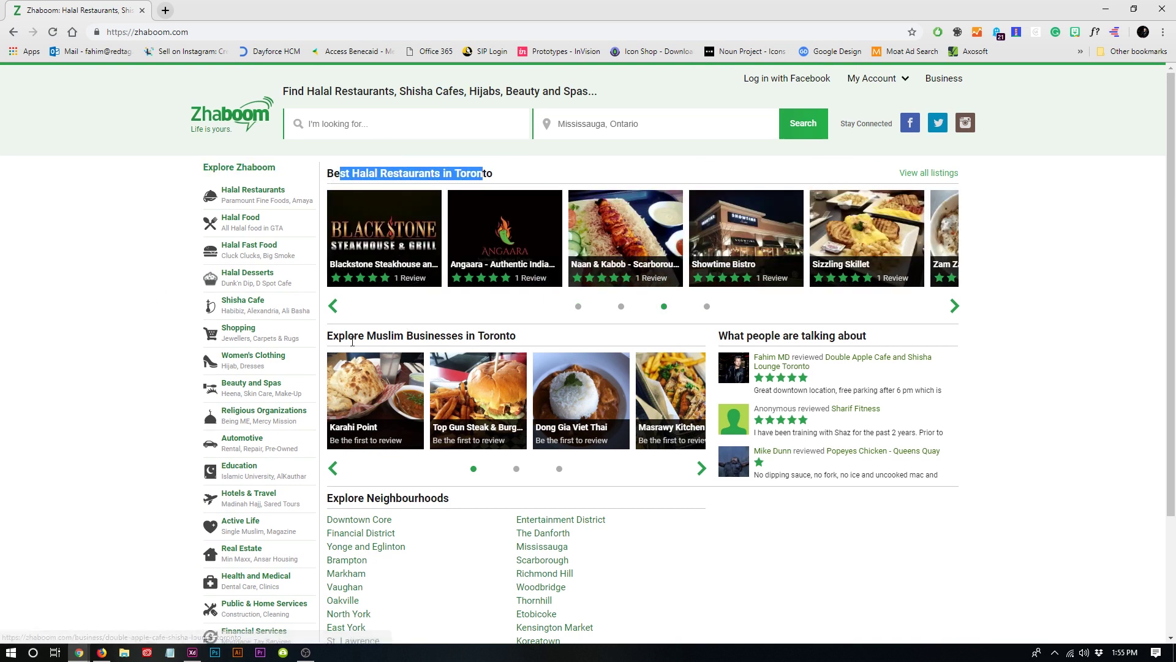
left_click_drag(354, 337, 524, 338)
left_click_drag(772, 336, 851, 337)
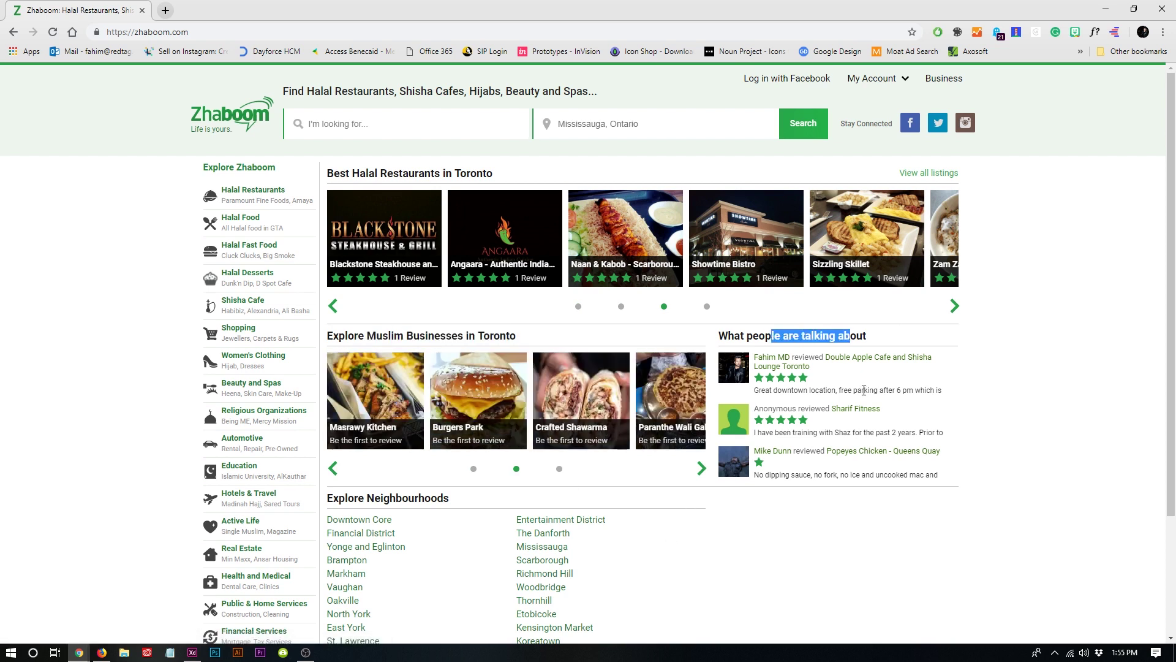
left_click(864, 390)
scroll(441, 489, "down", 3)
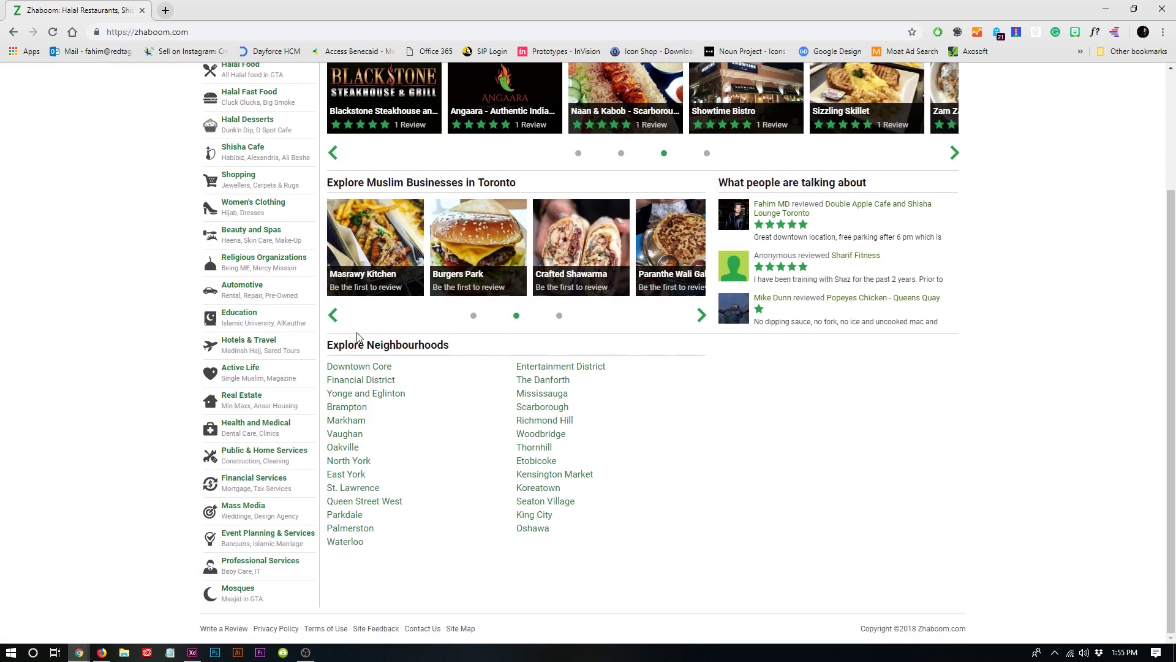
left_click_drag(196, 626, 851, 635)
Search Google for "ux cad sorting" in a new browser tab.
left_click(459, 10)
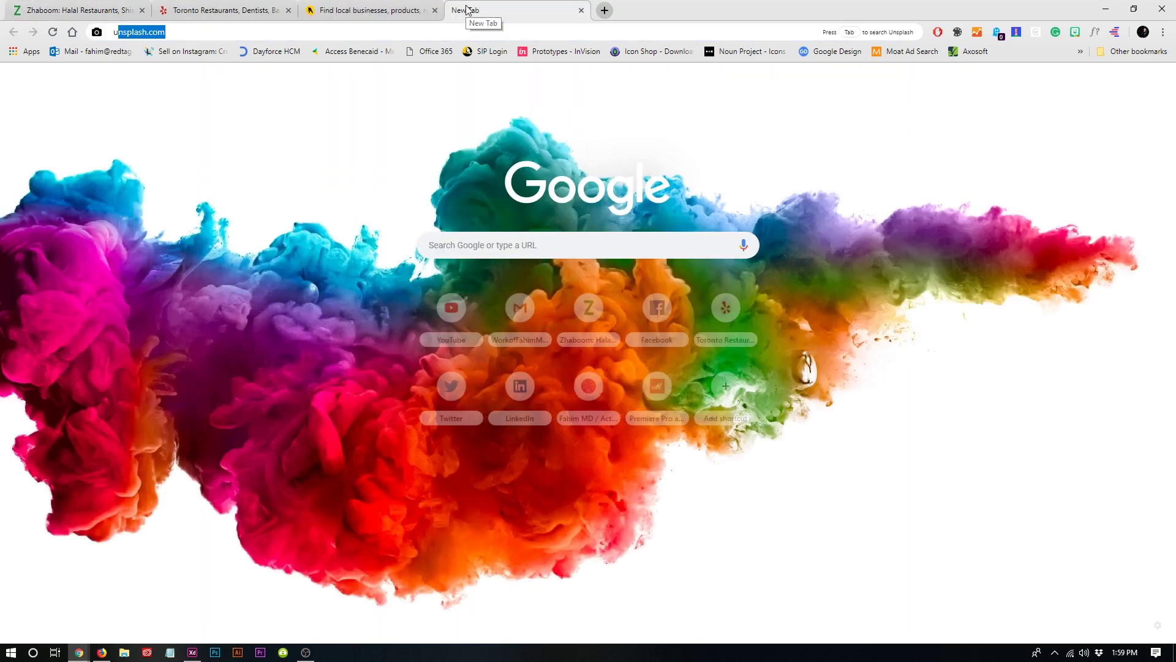
type("uxcad")
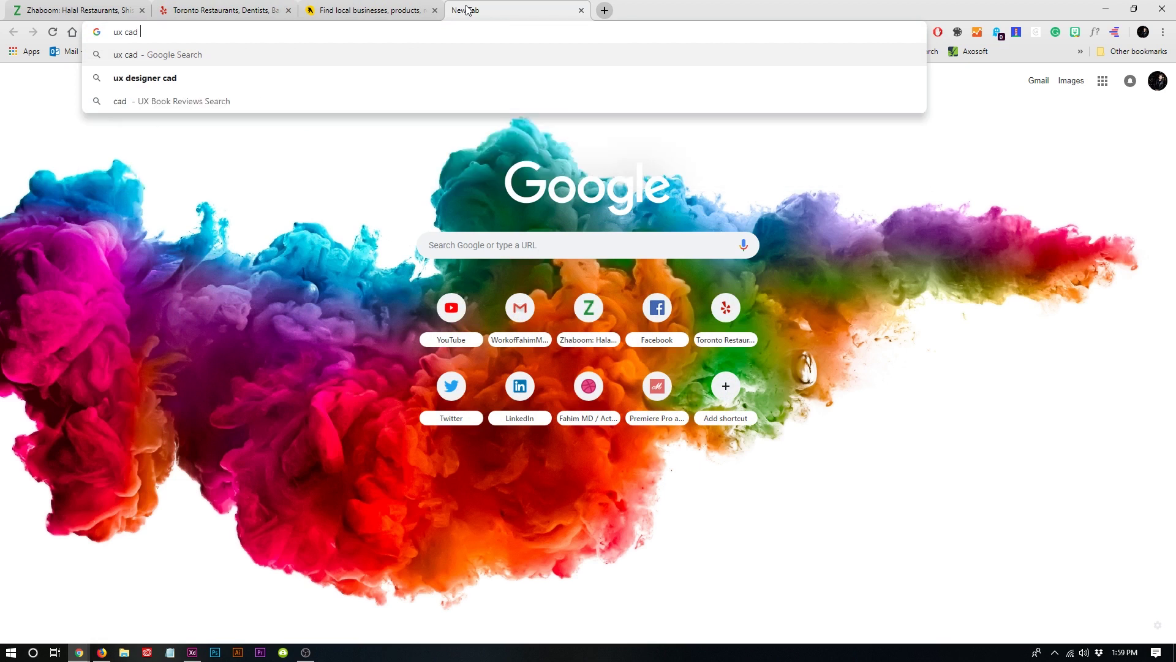
type(" sorting")
key("Return")
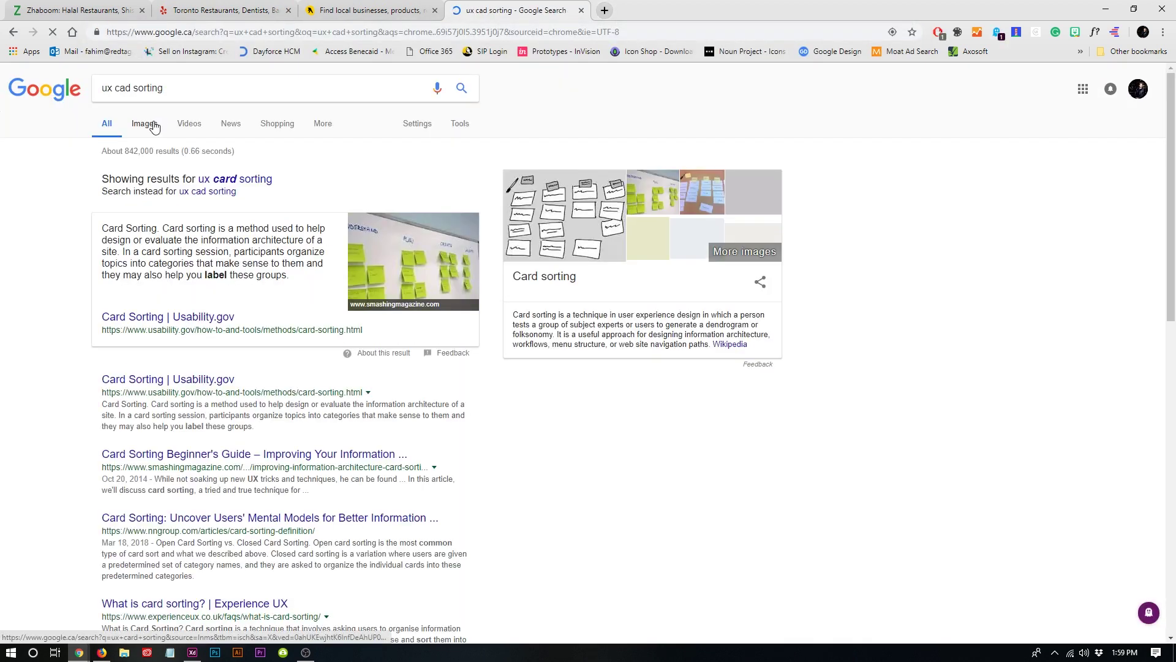
View several example photos of sticky-note card sorting boards in the Google image results.
left_click(410, 254)
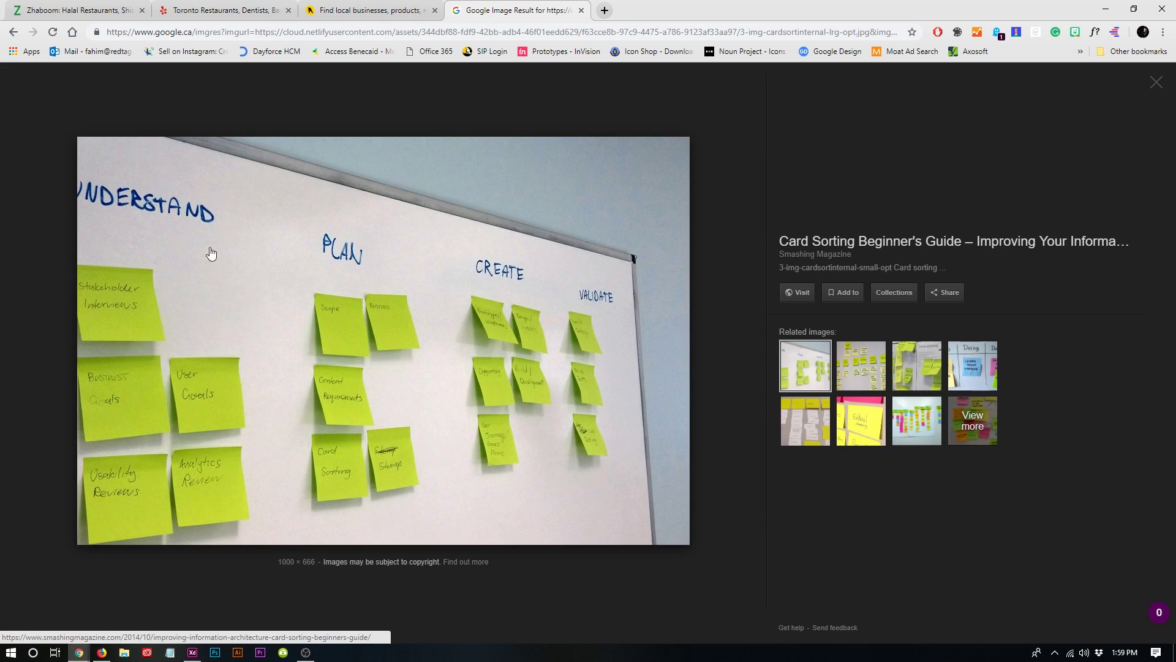
left_click(851, 360)
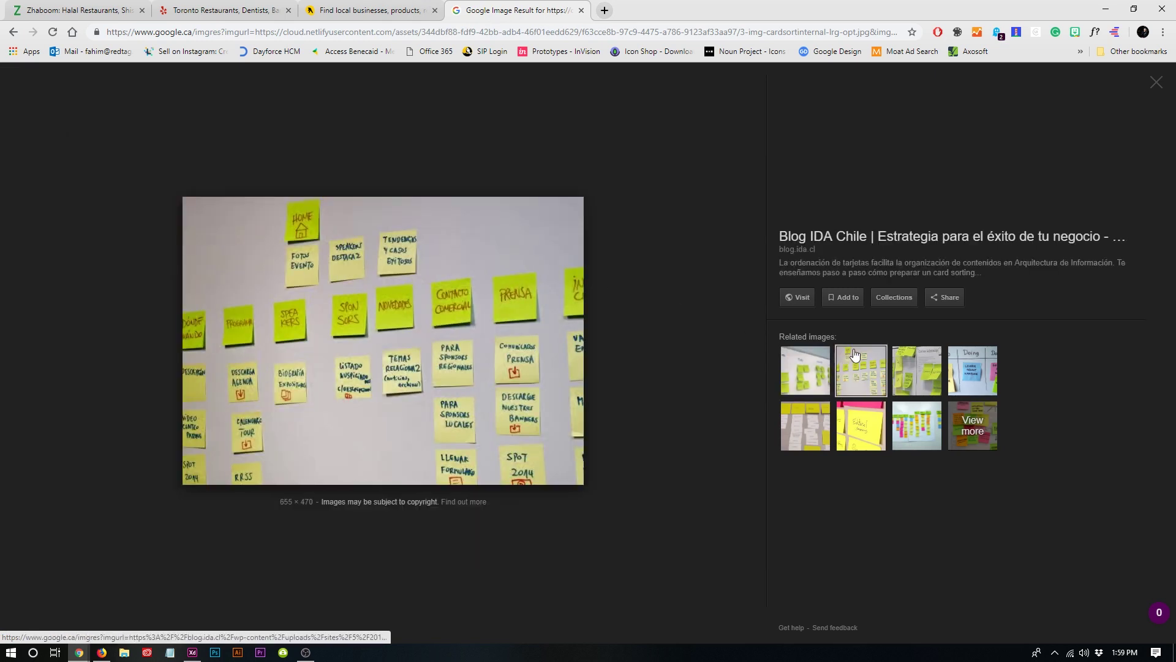
left_click(903, 368)
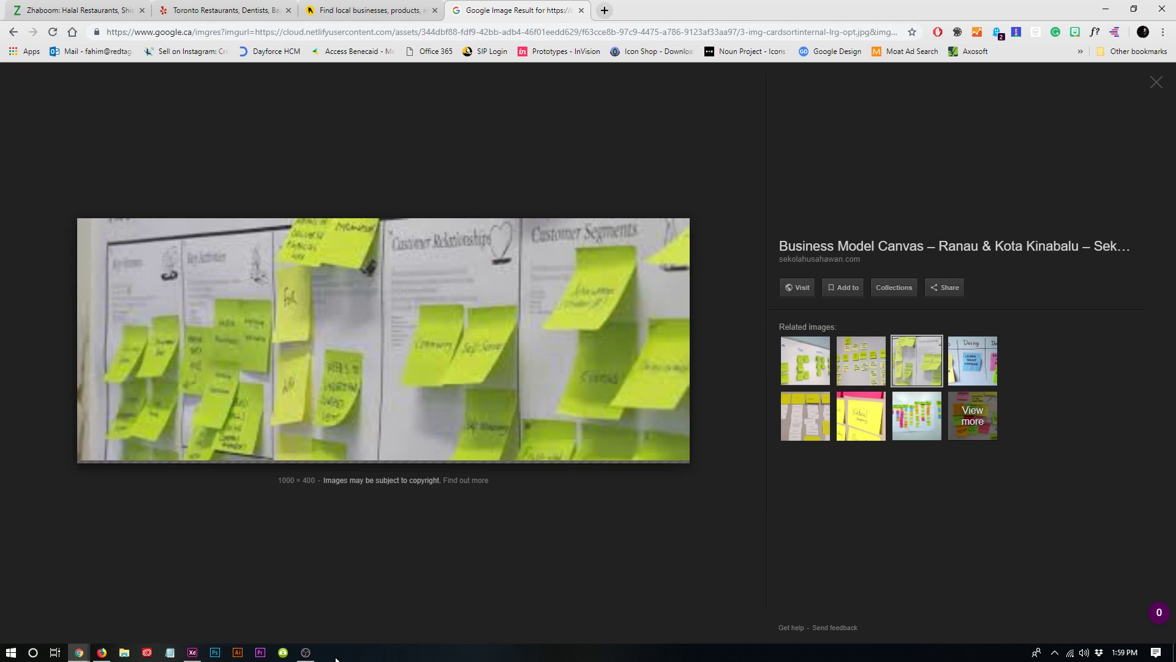
left_click(337, 552)
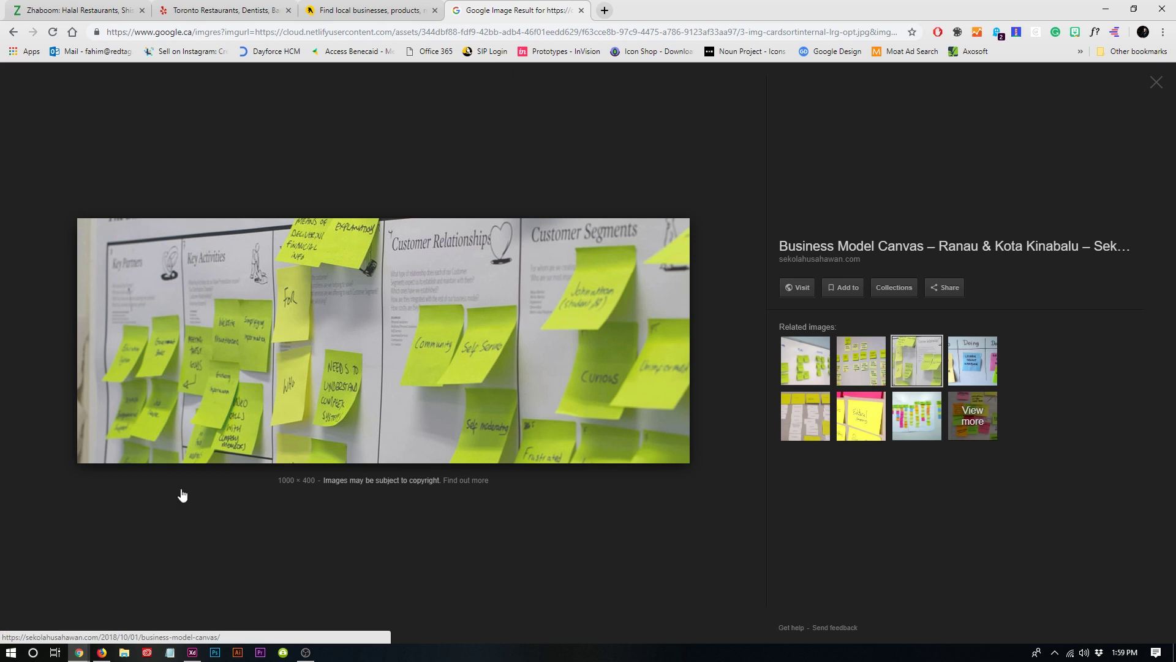
Return to the open Zhaboom homepage and look over its content sections again.
left_click(98, 11)
scroll(120, 206, "up", 3)
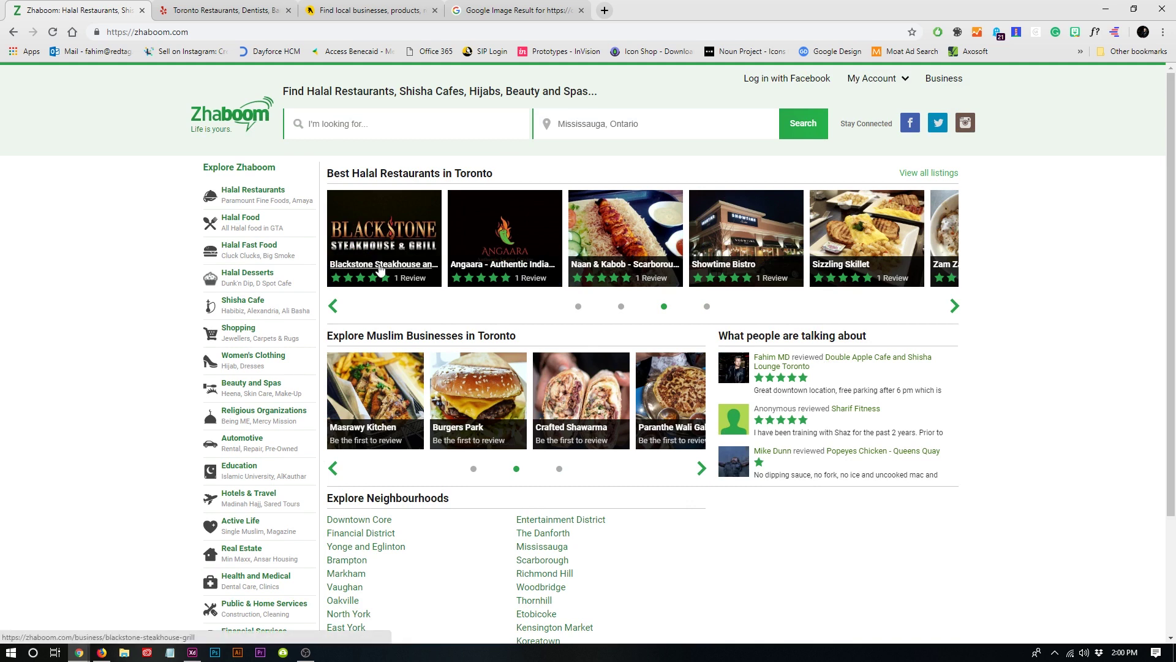
scroll(166, 277, "down", 2)
scroll(166, 279, "up", 2)
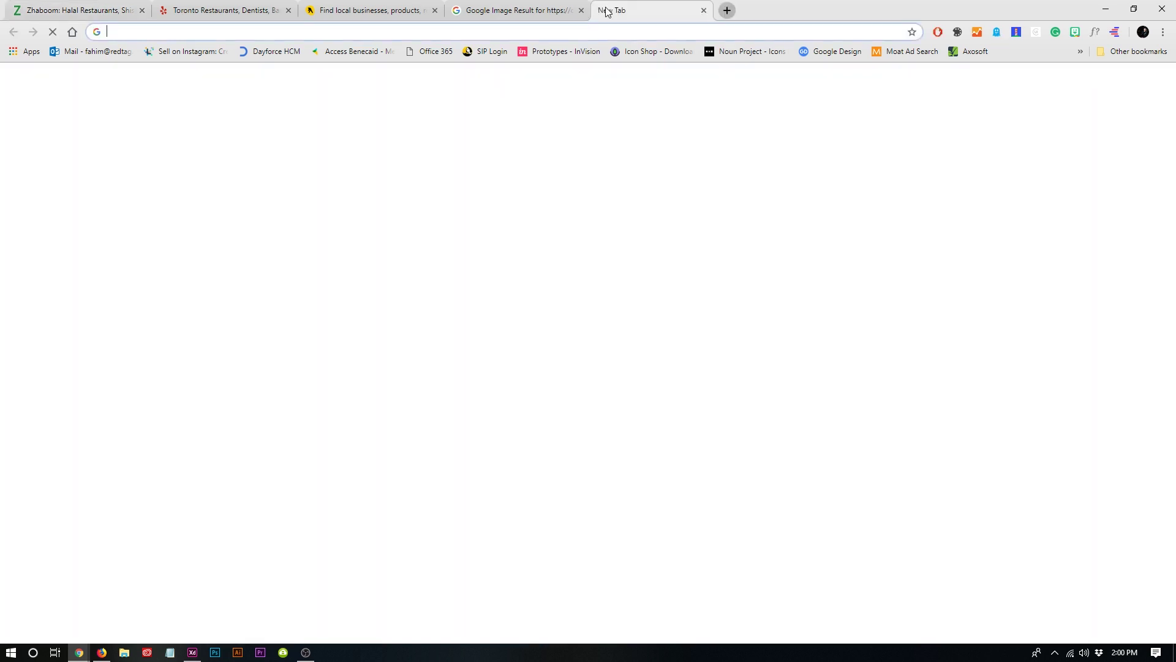
Search Google for "hotjar" in a new browser tab and open the official Hotjar website.
left_click(604, 10)
type("h")
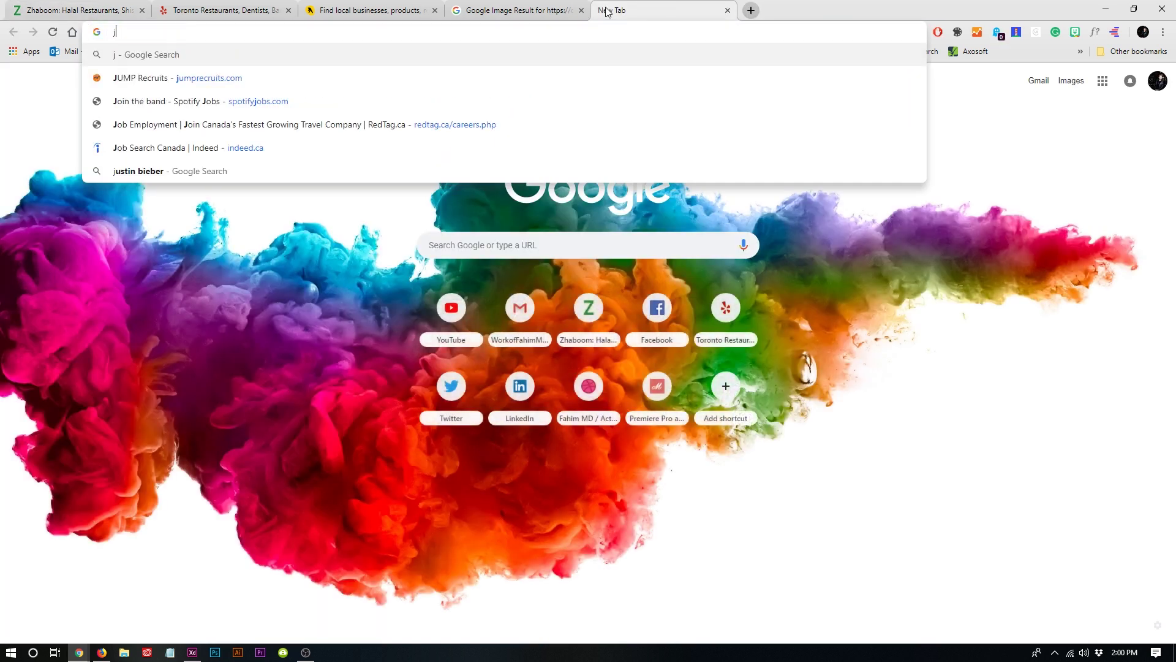
type("ot")
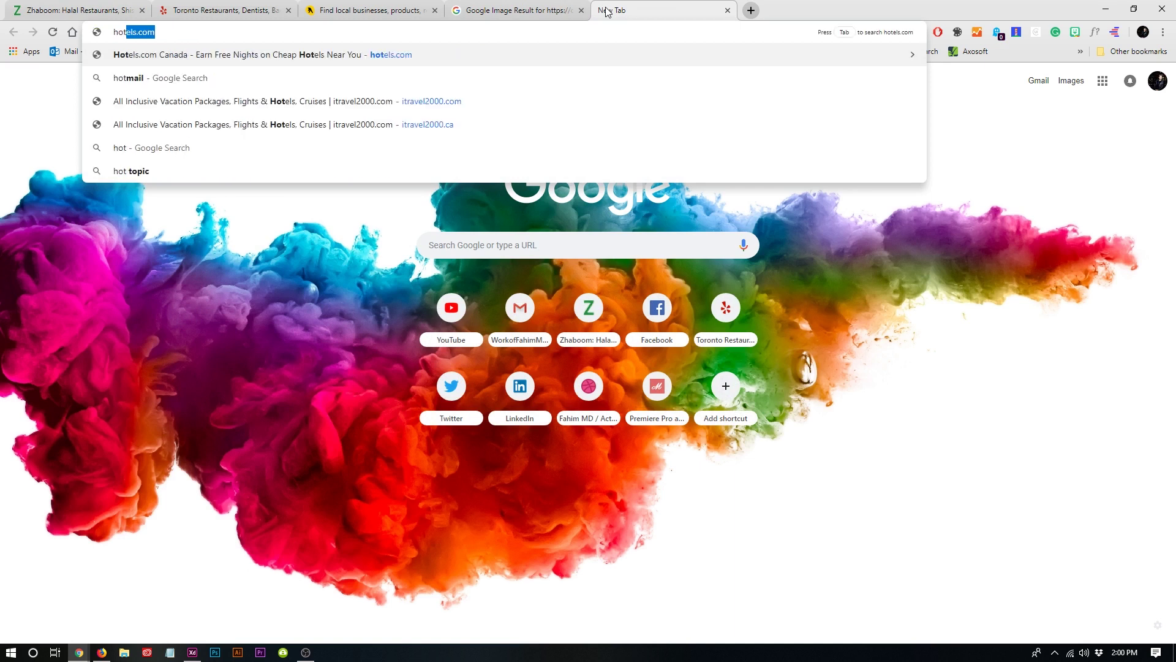
type("ja")
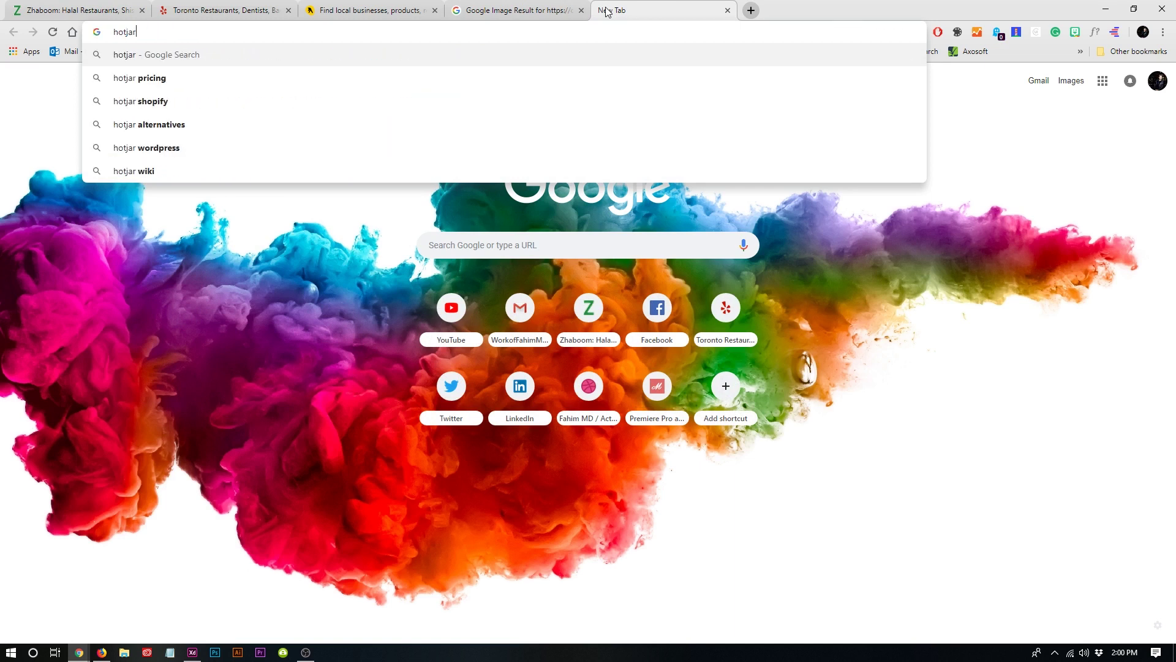
type("r")
key("Return")
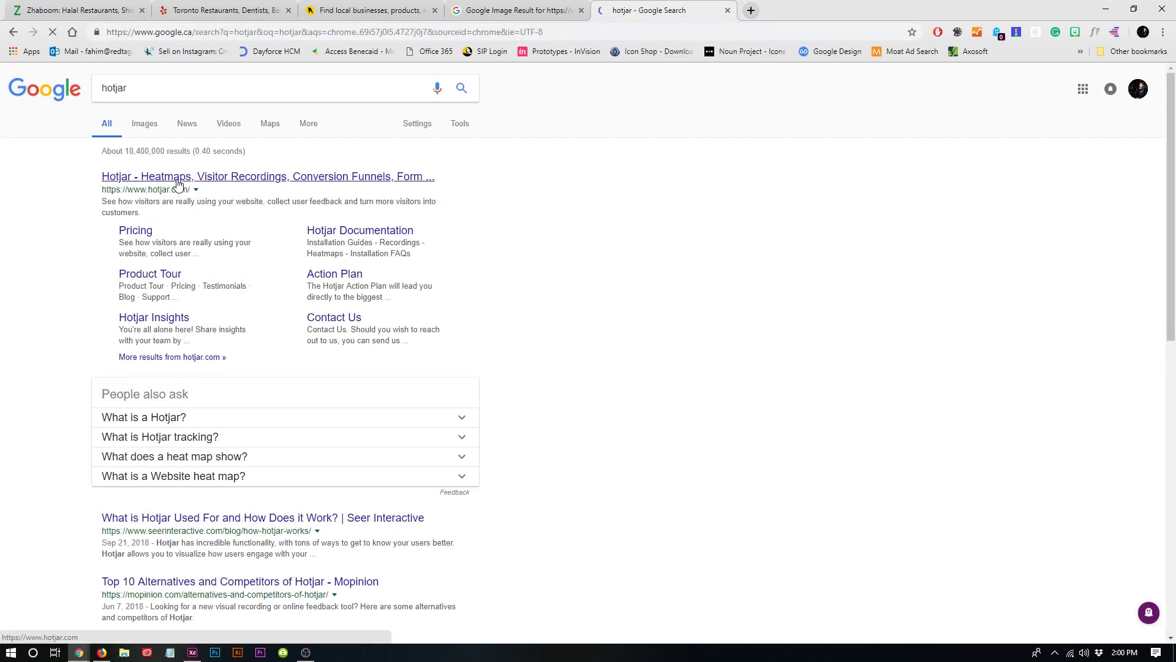
left_click(178, 178)
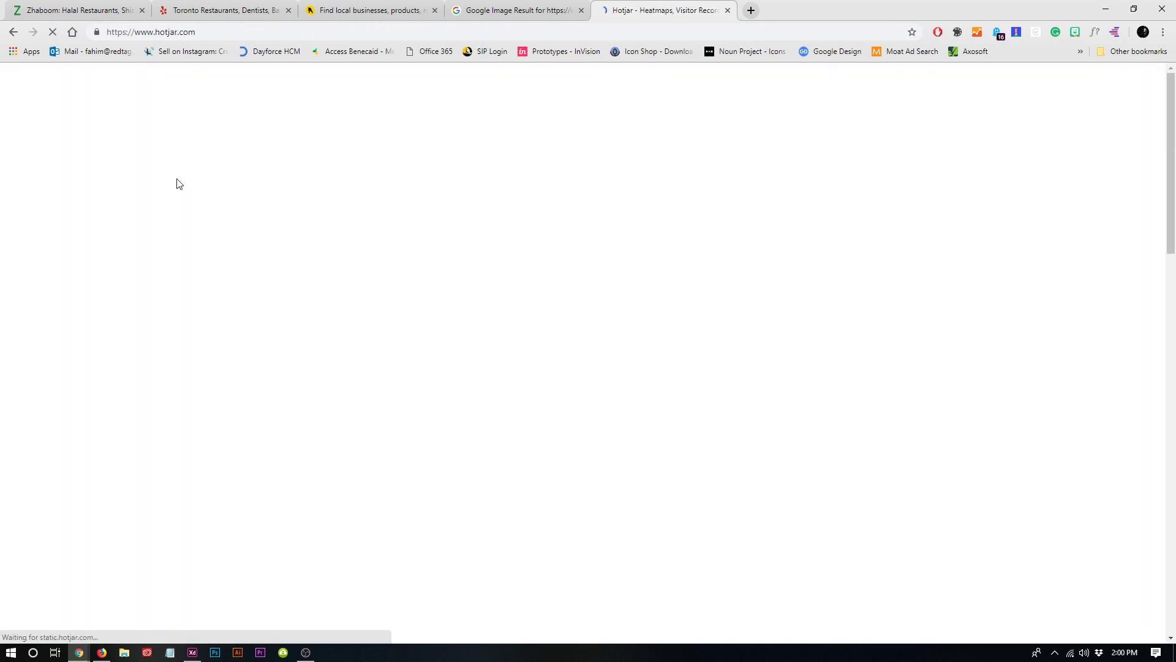
Open Hotjar's pricing page, show the Personal plans and check the Basic plan's daily pageview allowance.
left_click(494, 92)
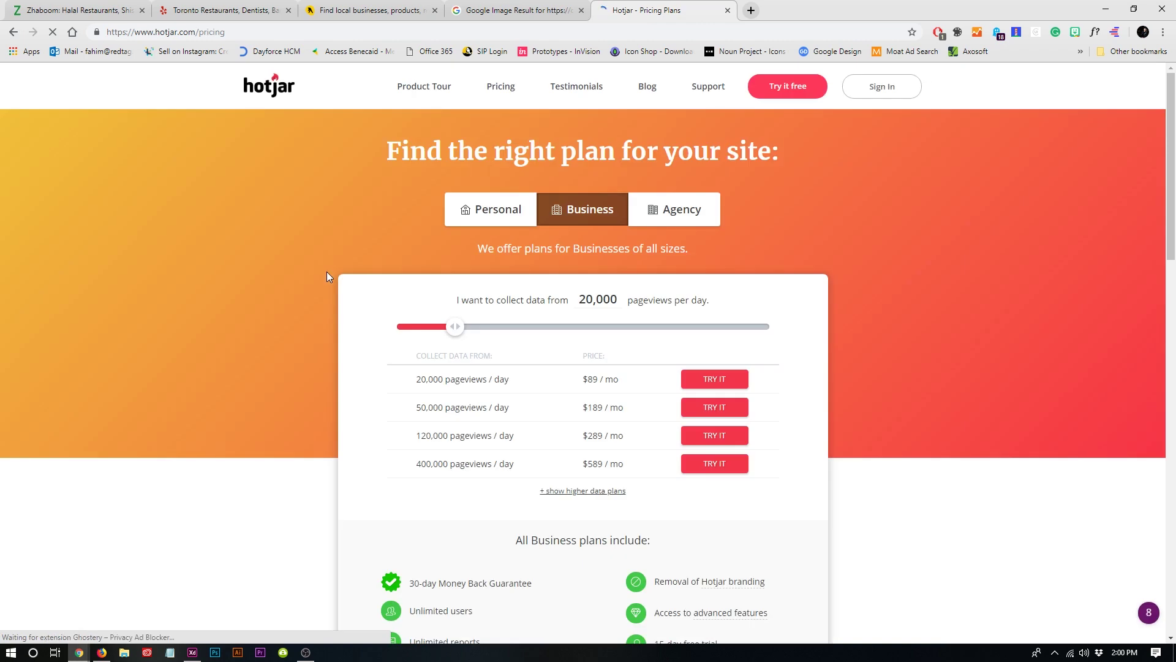
left_click(472, 210)
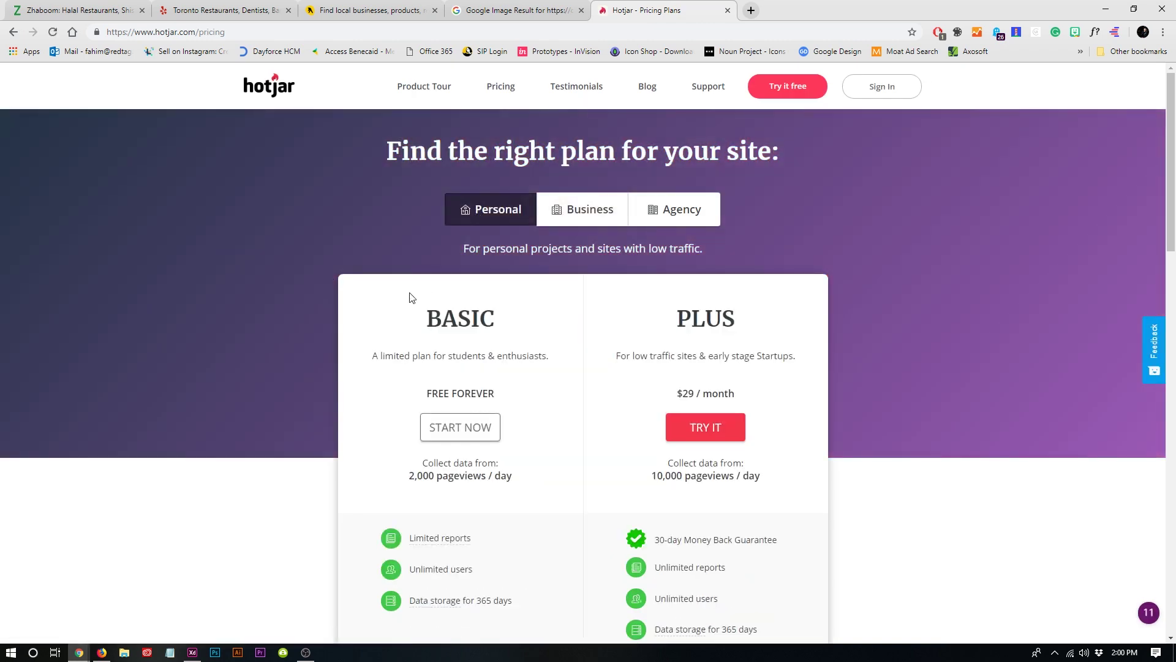
scroll(445, 423, "down", 1)
triple_click(445, 414)
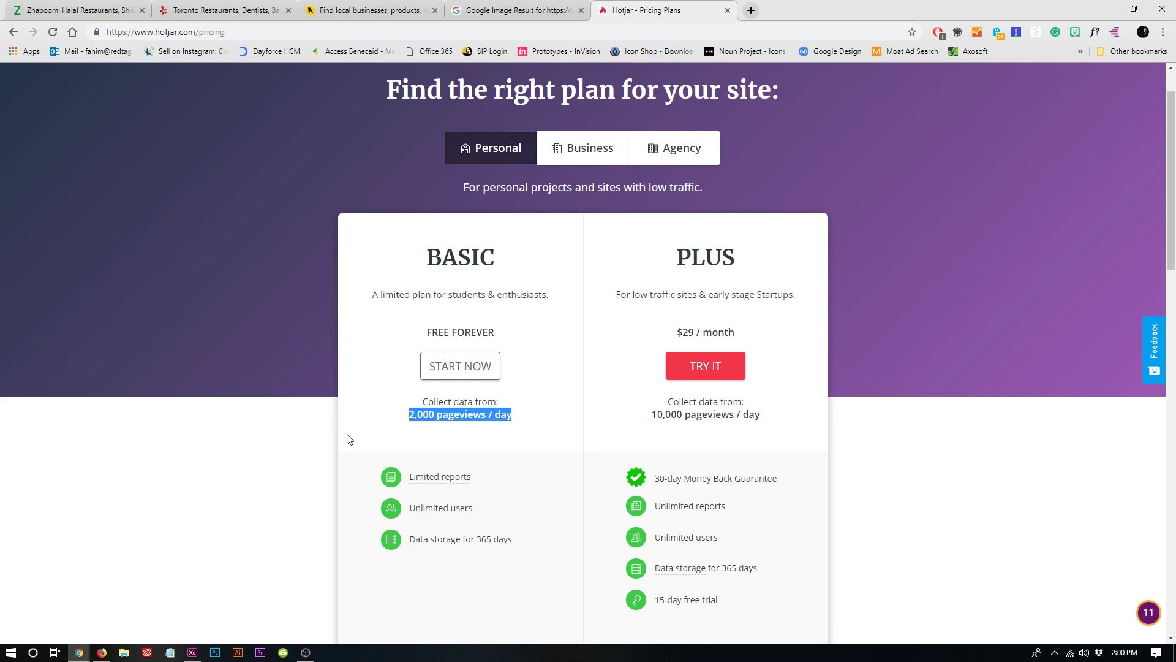
Look over Hotjar's Personal plans, return to its home page and view the Heatmaps feature preview.
scroll(346, 437, "down", 4)
scroll(344, 436, "up", 3)
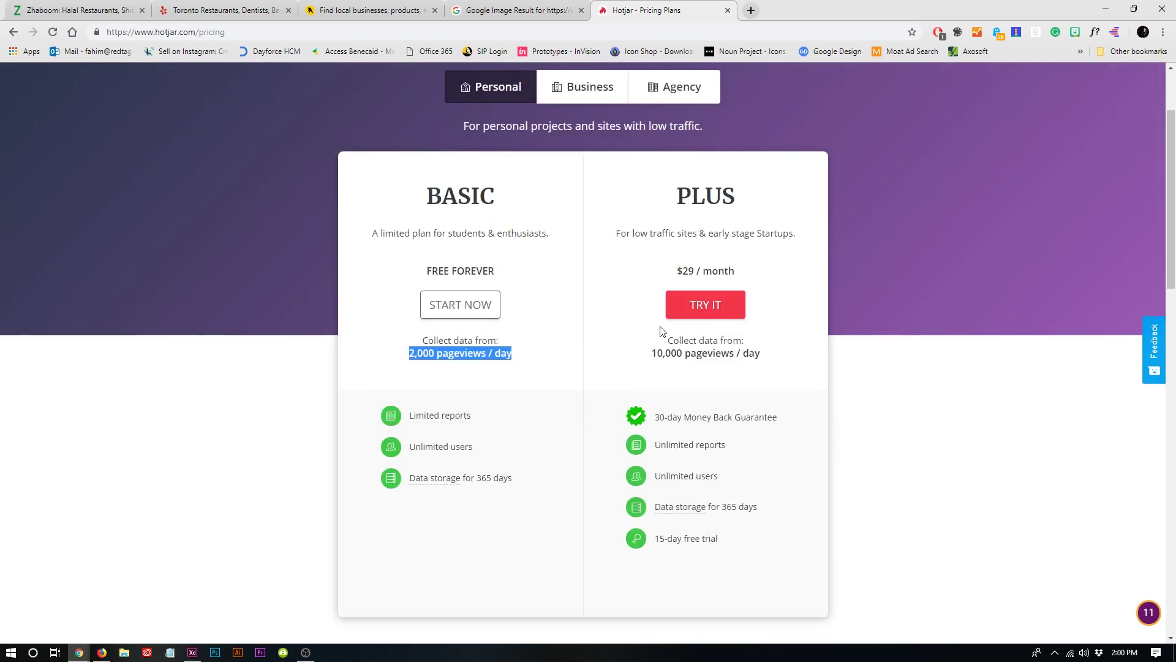
scroll(489, 336, "up", 2)
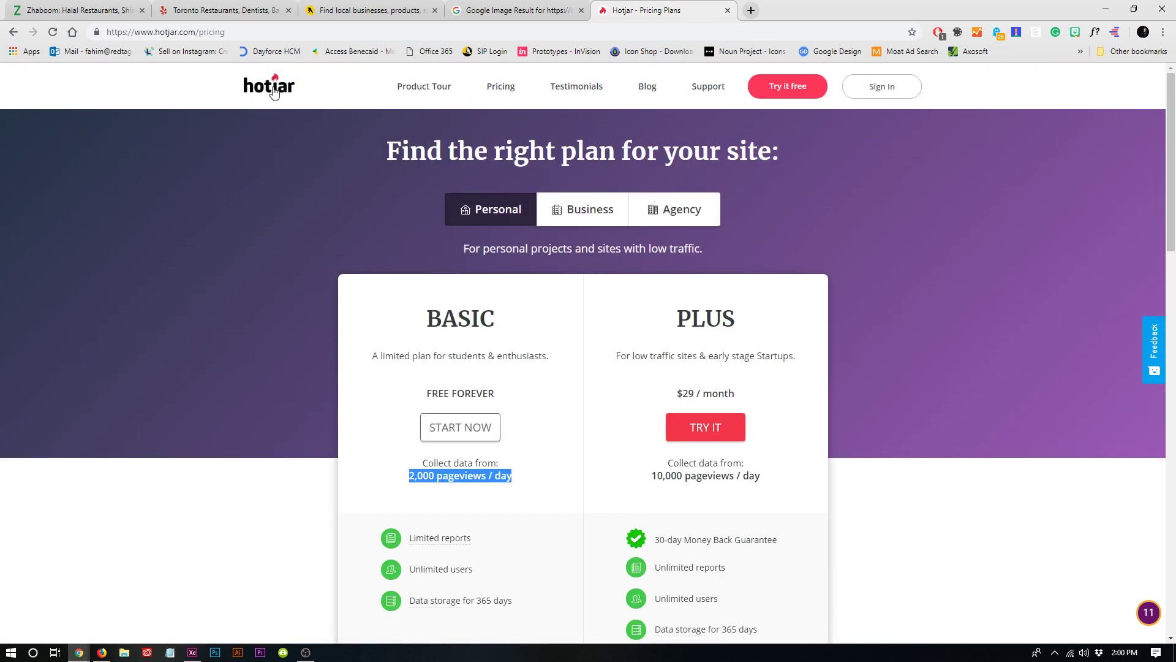
double_click(414, 475)
left_click(274, 86)
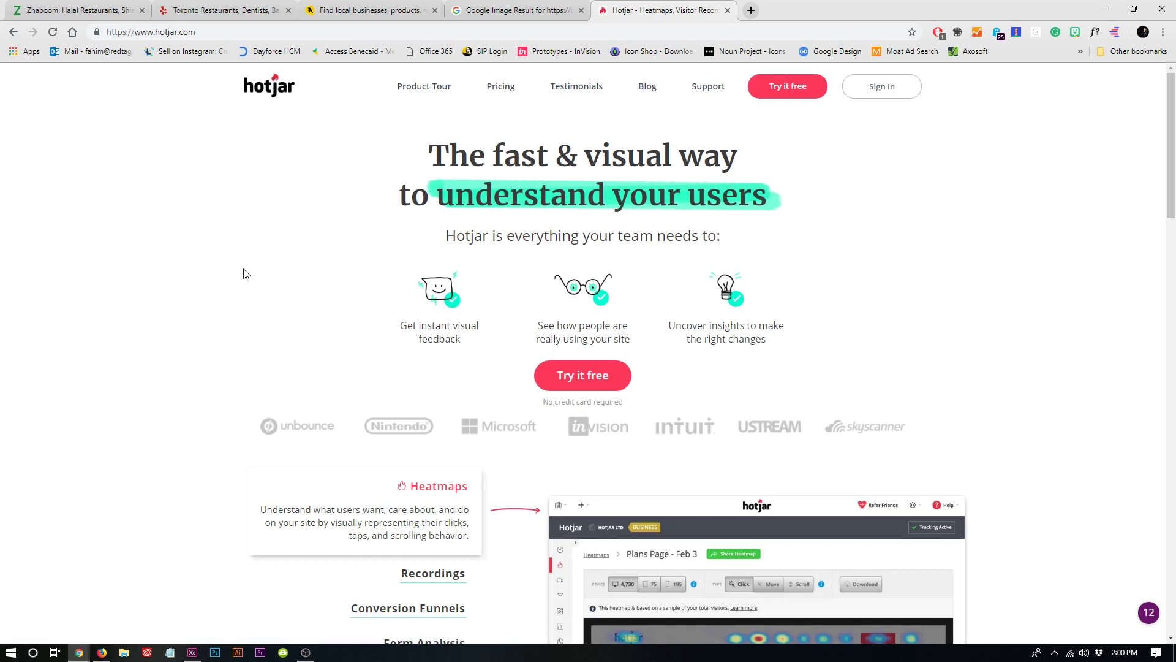
scroll(235, 313, "down", 5)
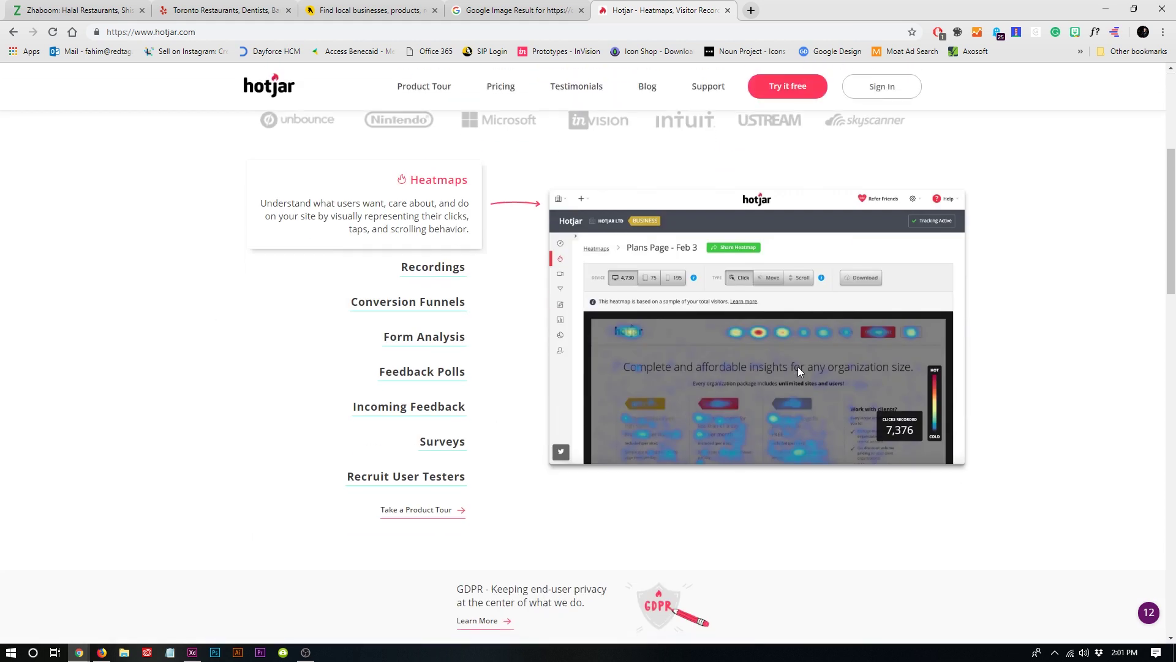
scroll(516, 351, "up", 1)
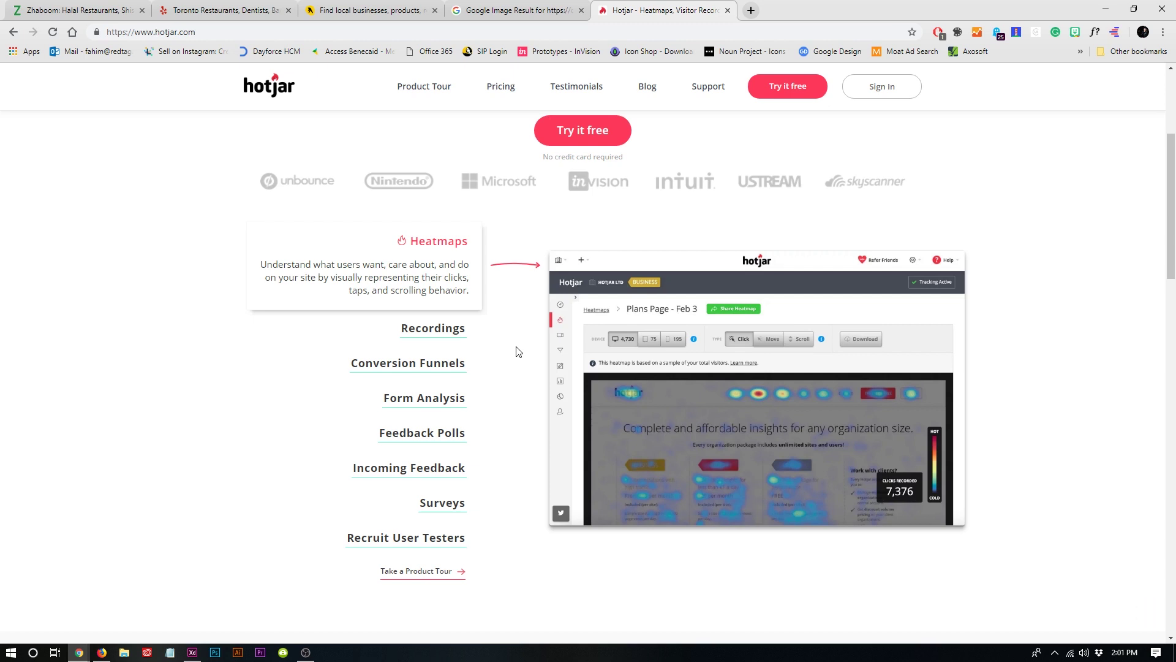
Search Google Images for "google analytics" in a new browser tab and enlarge the ShivarWeb screenshot of the Acquisition Overview report.
left_click(751, 10)
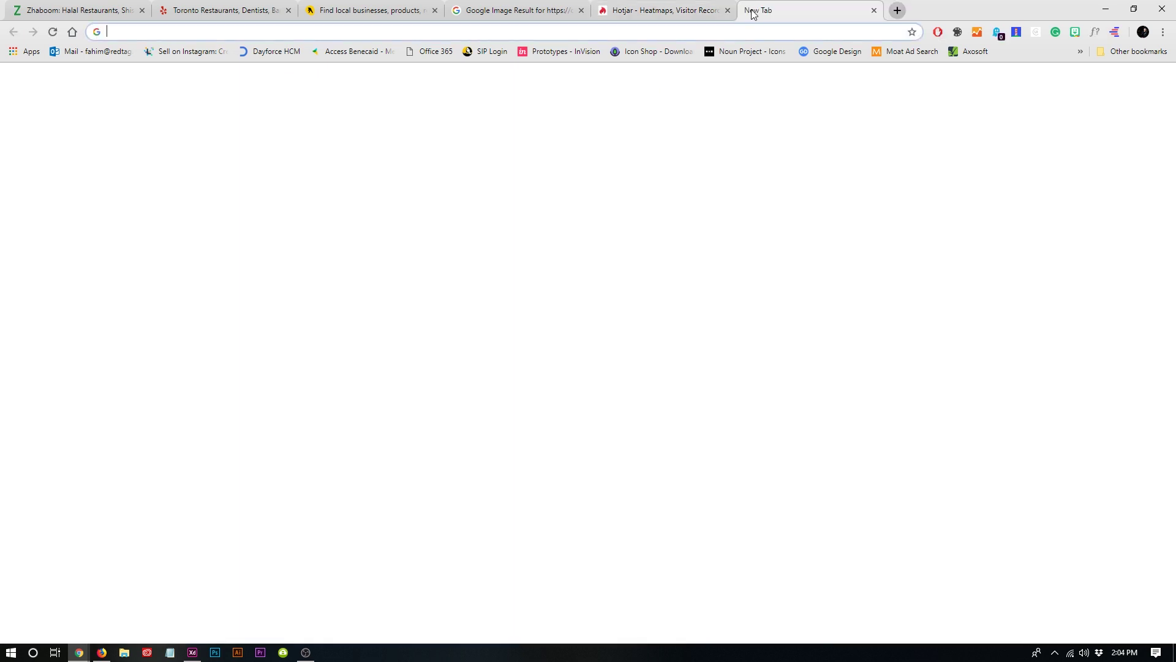
type("google analytics")
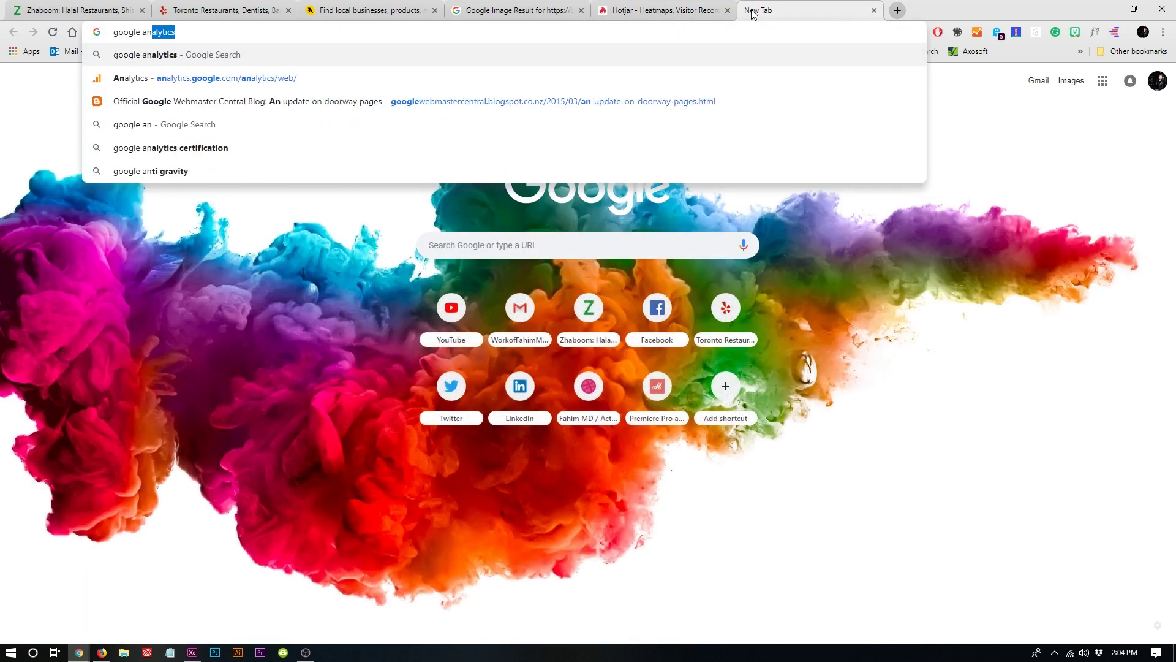
key("Return")
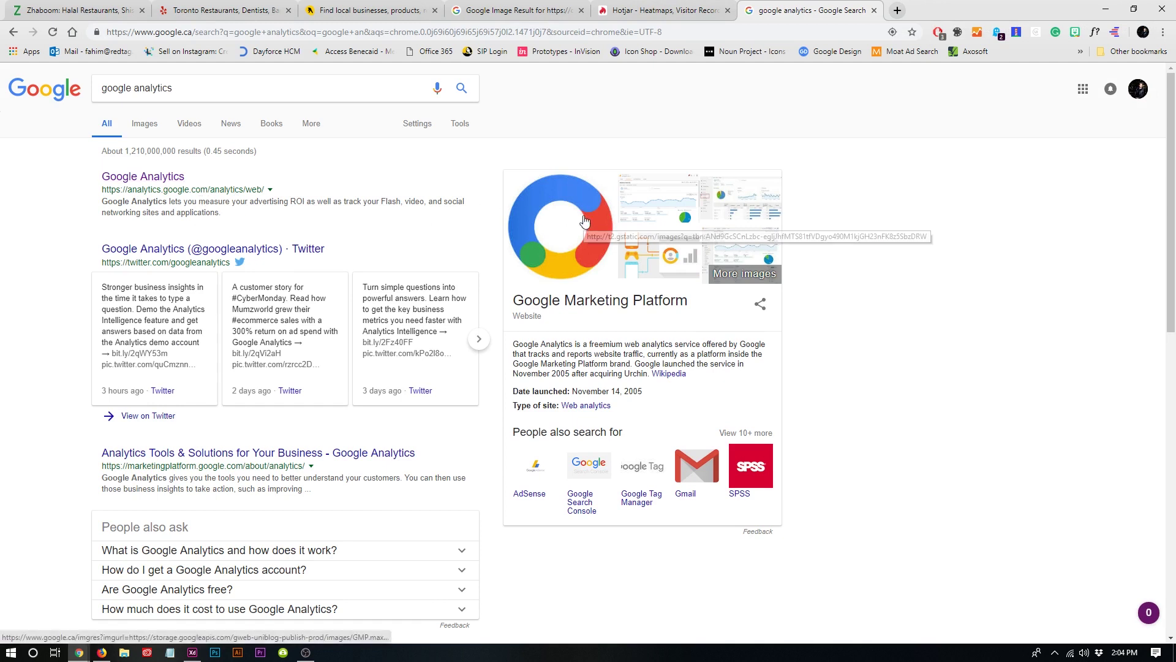
left_click(147, 122)
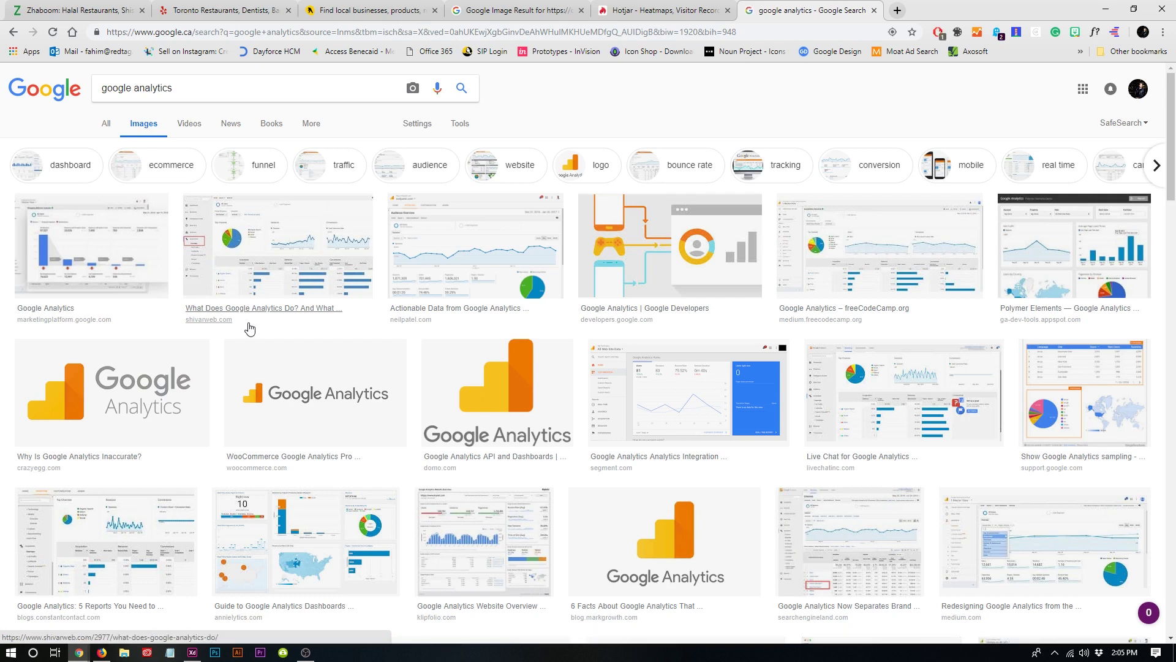
left_click(271, 283)
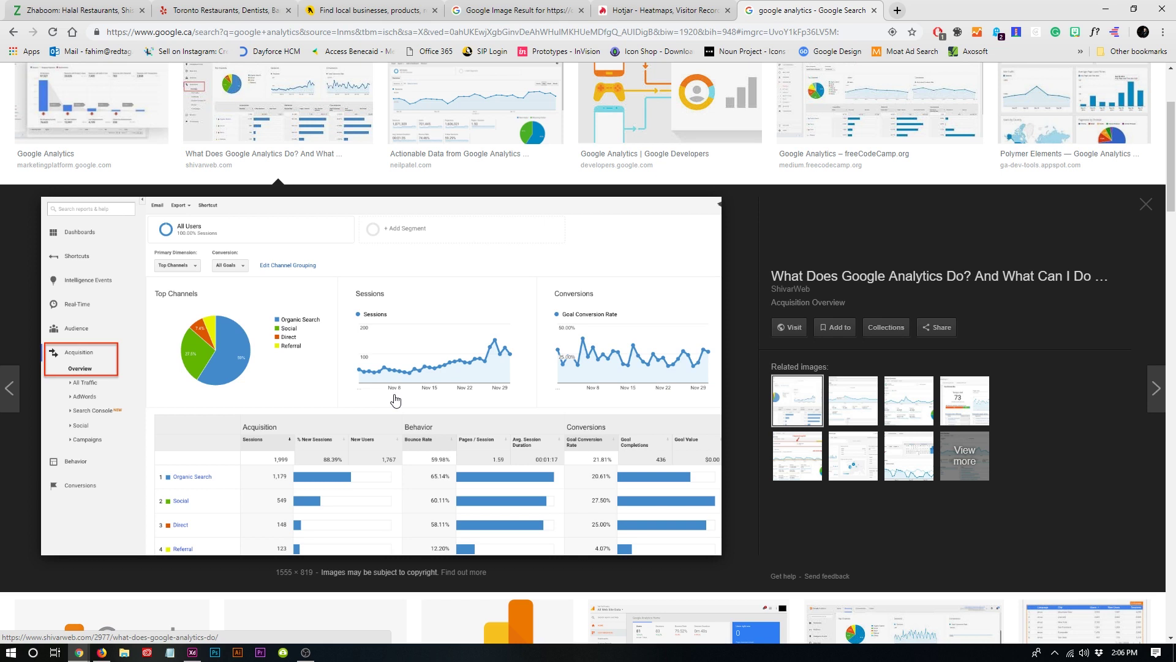
scroll(395, 399, "down", 3)
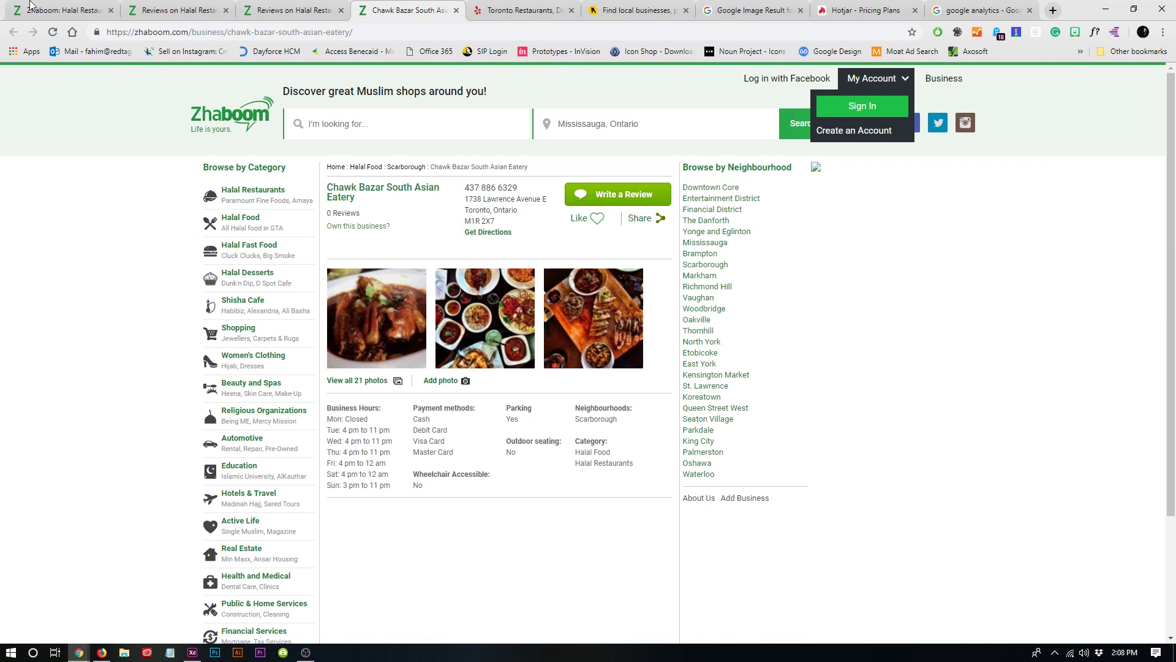
Return to the open Zhaboom homepage to review its layout.
left_click(32, 5)
left_click(146, 289)
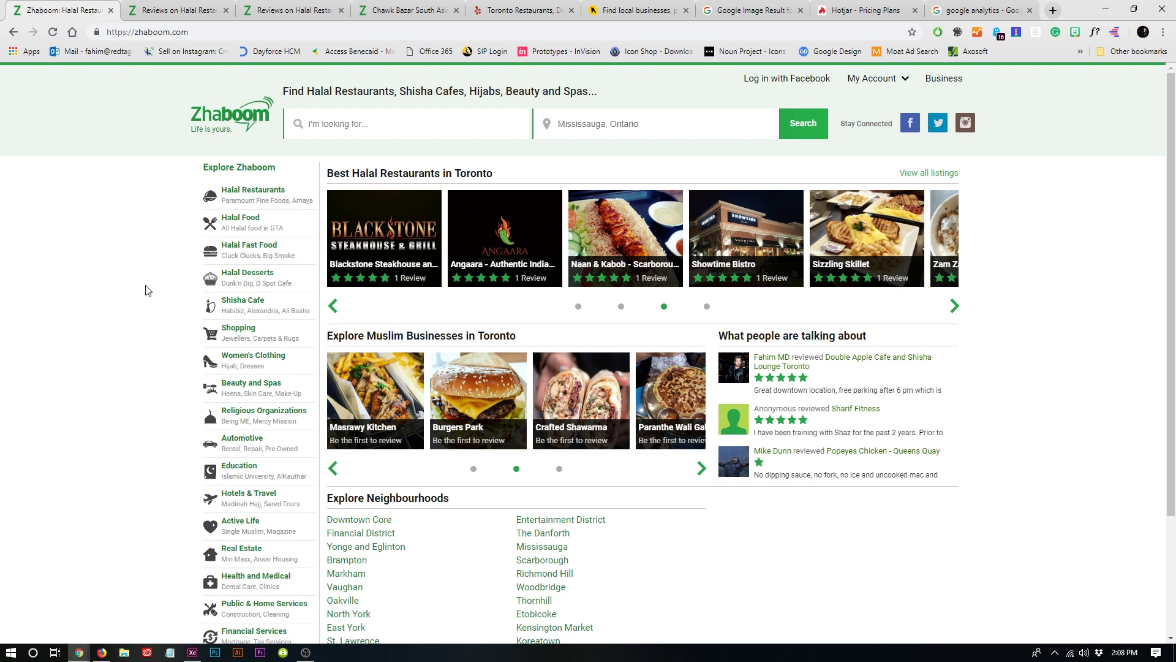
Switch to the homepage file in Adobe XD and add the green text headings HOME and CATEGORY side by side near the canvas top.
key("alt+Tab")
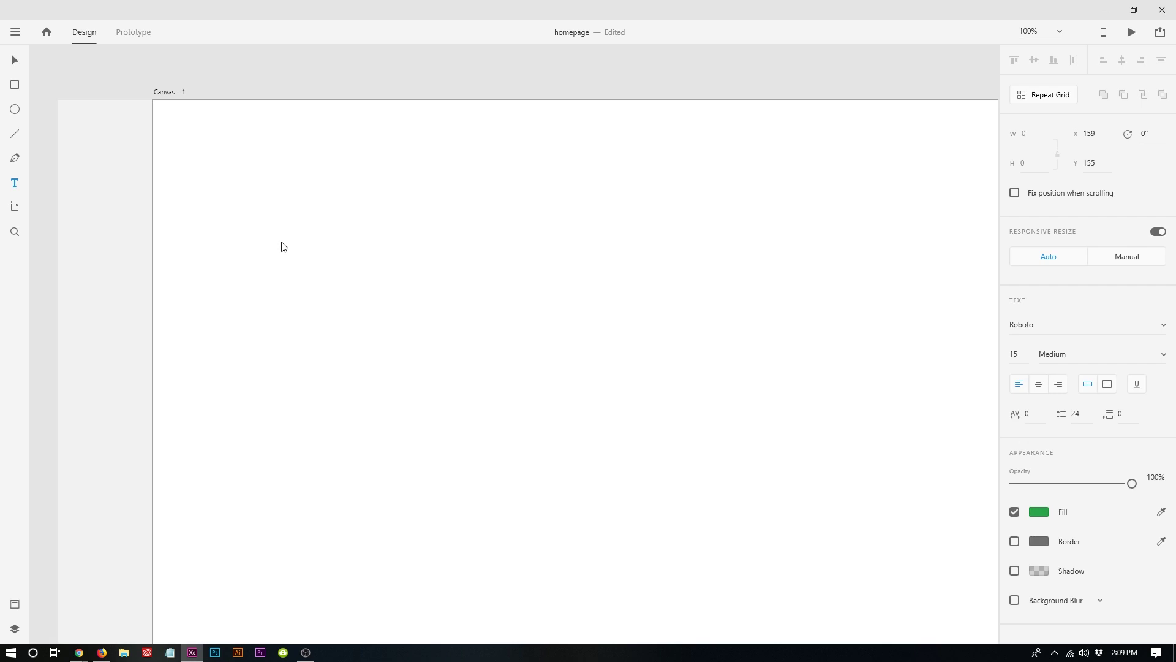
type("HOME")
key("Escape")
left_click_drag(263, 196, 452, 214)
double_click(450, 214)
key("ctrl+a")
type("CATEGORY")
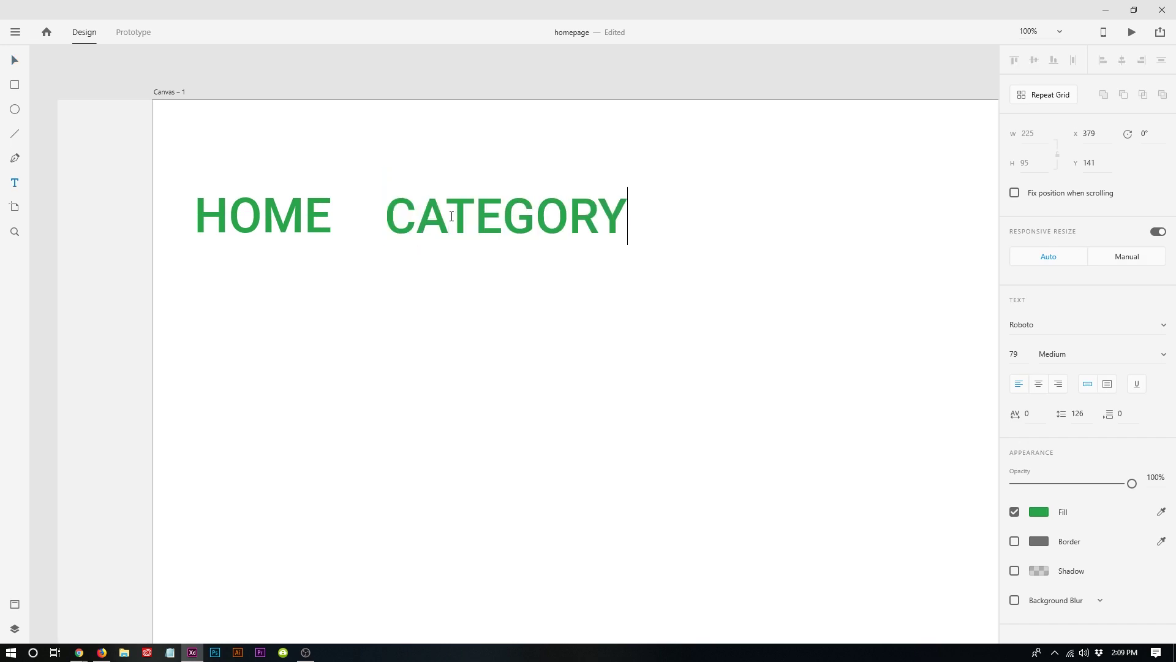
key("Escape")
key("Escape")
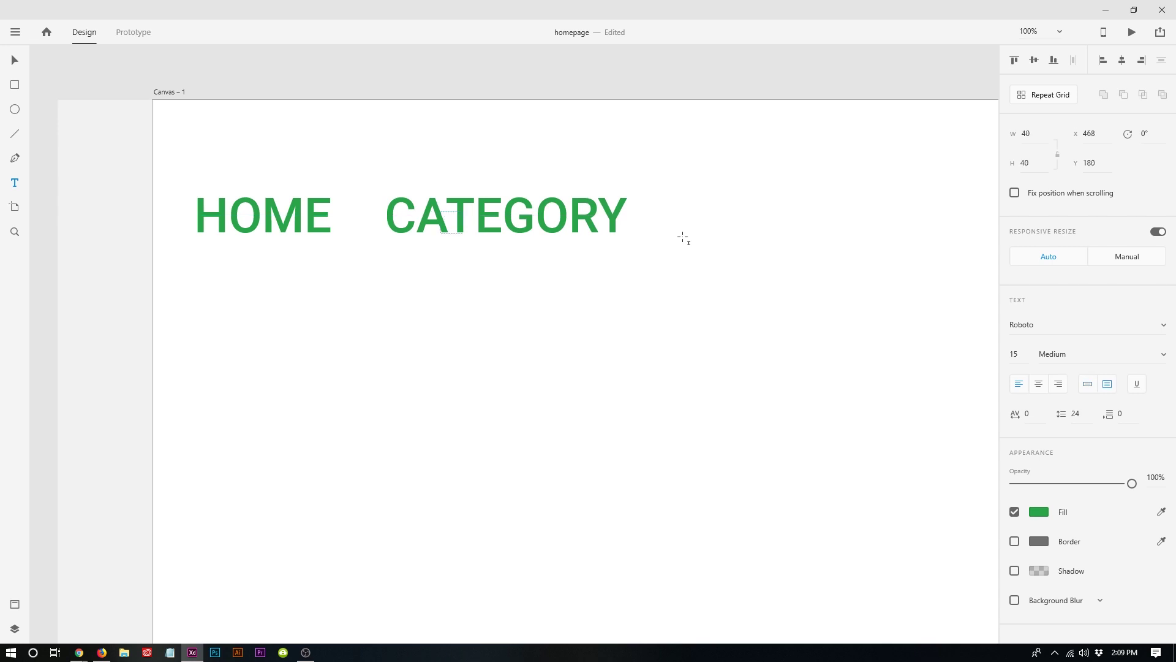
key("Escape")
left_click_drag(578, 315, 451, 296)
Duplicate the CATEGORY heading along the same row and change the copy's text to SEARCH.
double_click(363, 211)
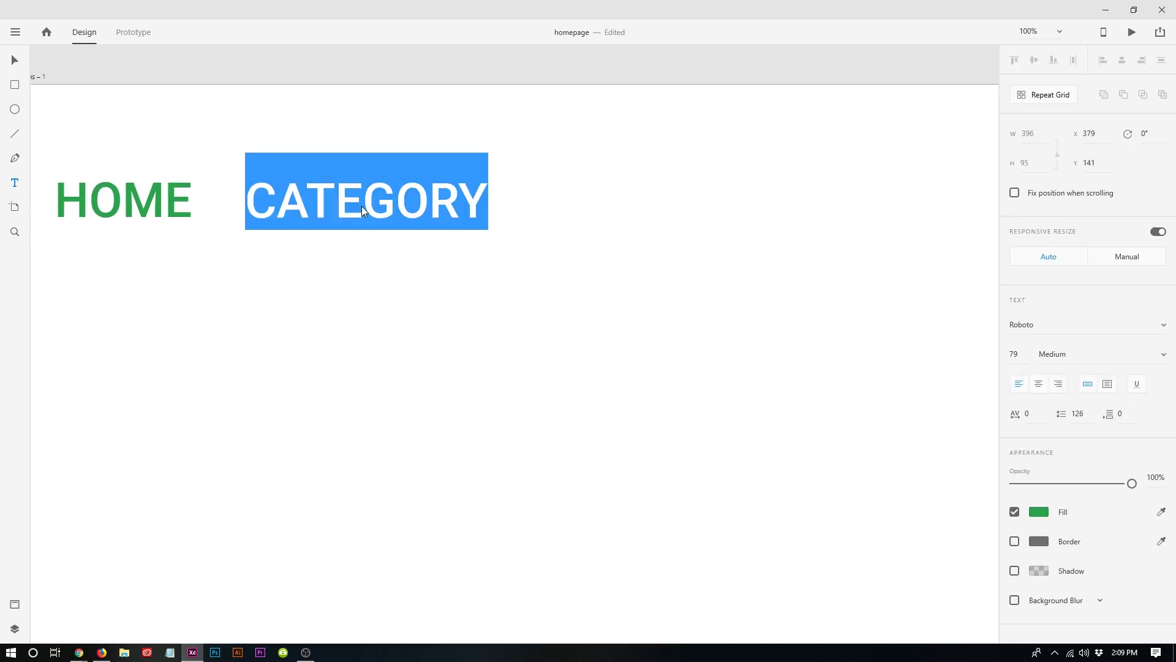
key("Escape")
left_click_drag(364, 211, 644, 195)
double_click(645, 194)
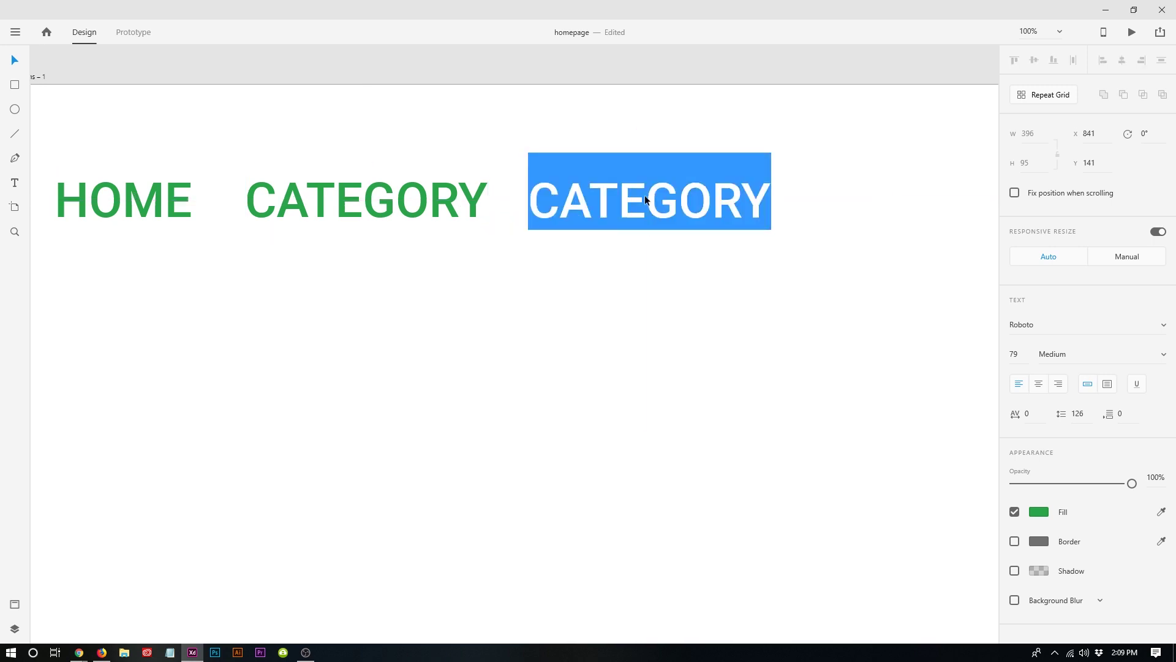
type("SEARCH")
key("Escape")
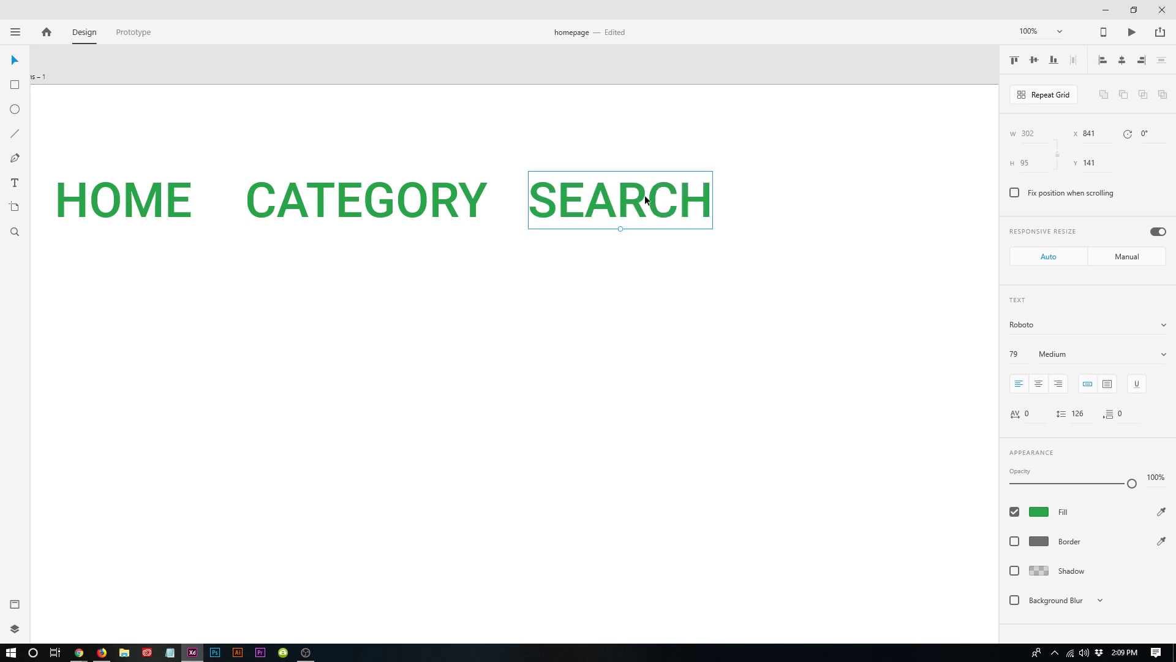
Duplicate the SEARCH heading along the same row and change the copy's text to DETAIL BUZZ.
key("alt")
left_click_drag(591, 204, 790, 206)
double_click(792, 206)
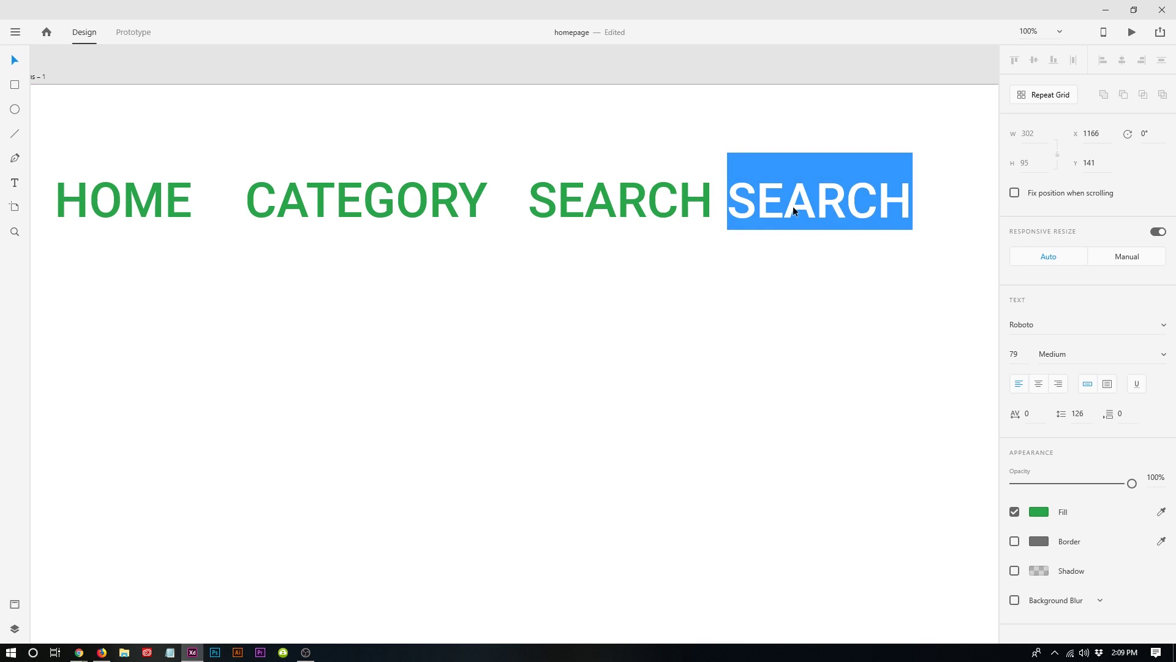
type("DTAIL")
key("BackSpace")
key("BackSpace")
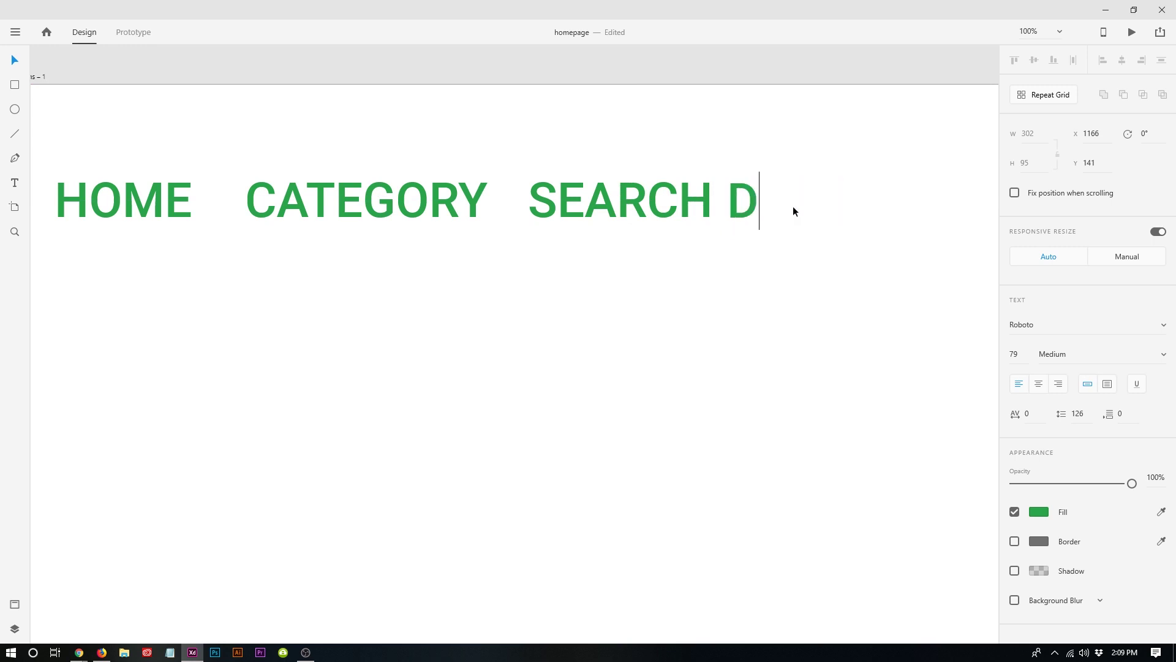
type("ETAILED")
key("BackSpace")
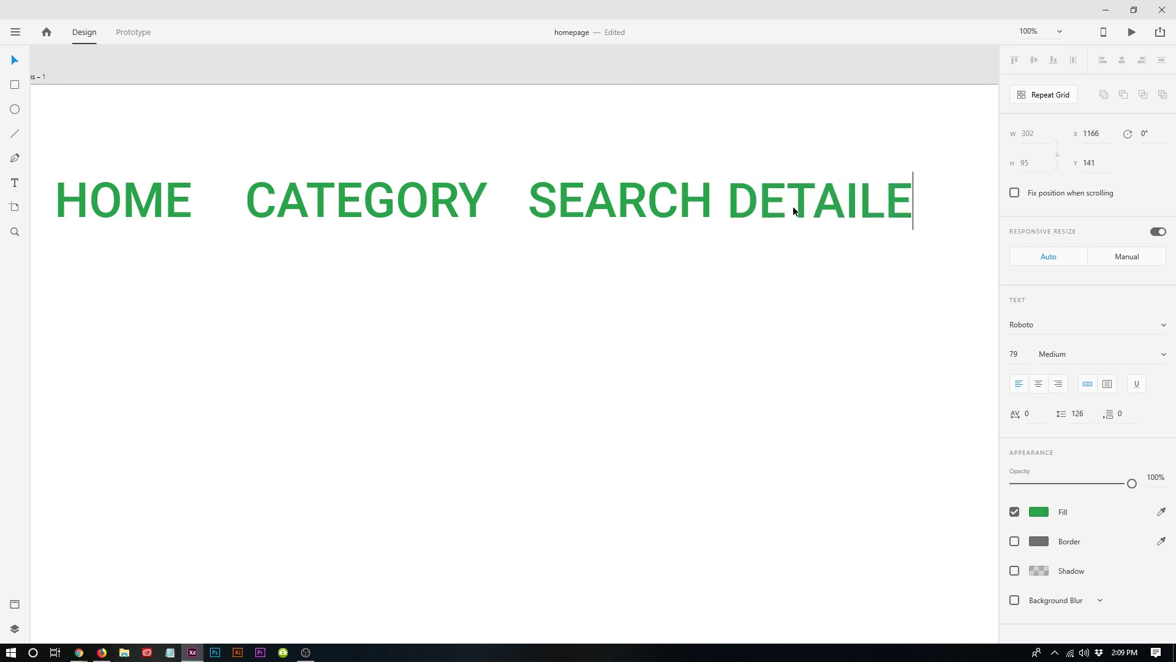
key("BackSpace")
type("BUZZ")
key("Escape")
Scale all four headings down together to a font size of 56.
key("ctrl+minus")
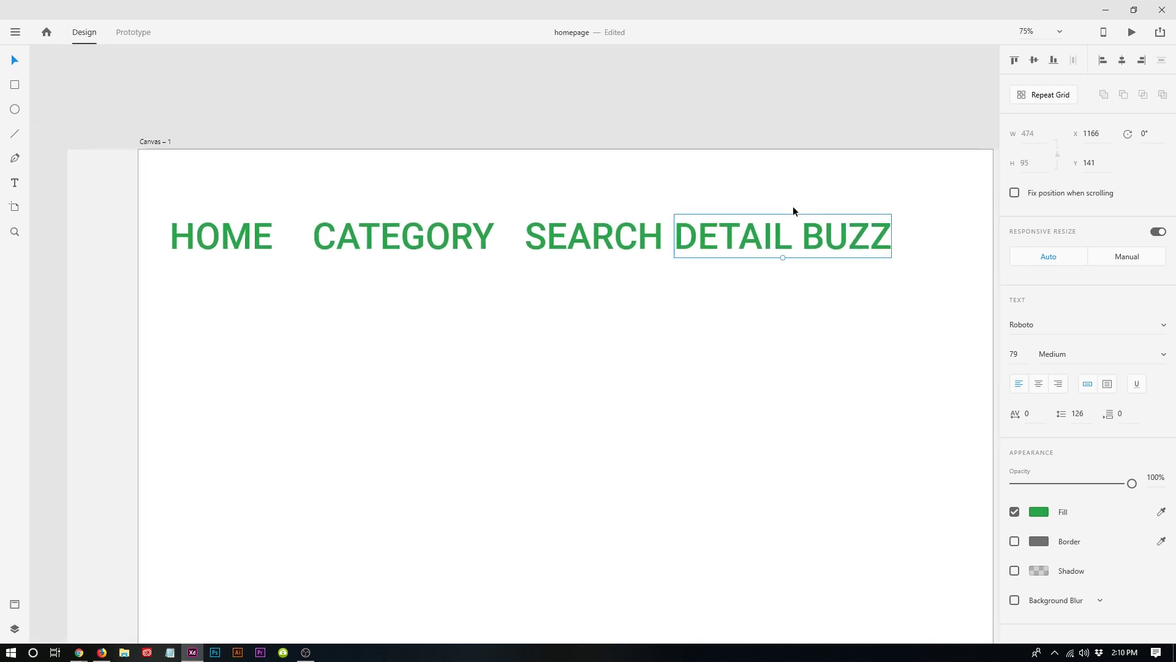
left_click_drag(725, 305, 617, 312)
left_click_drag(124, 317, 782, 257)
left_click_drag(426, 265, 423, 255)
left_click(524, 316)
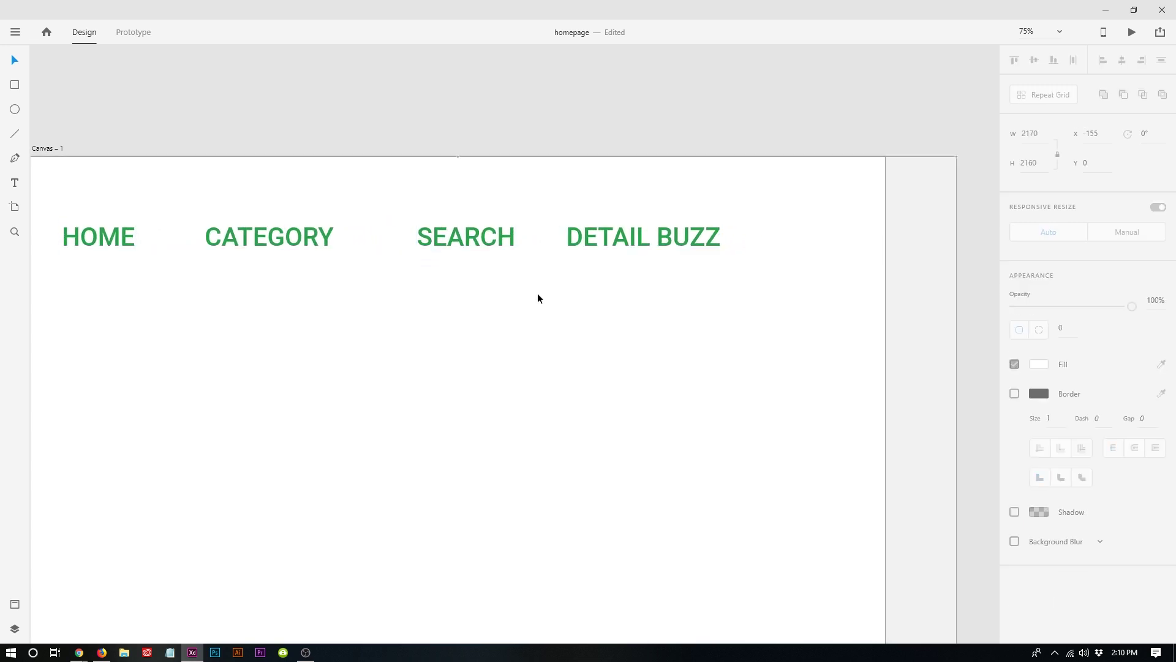
left_click(600, 233)
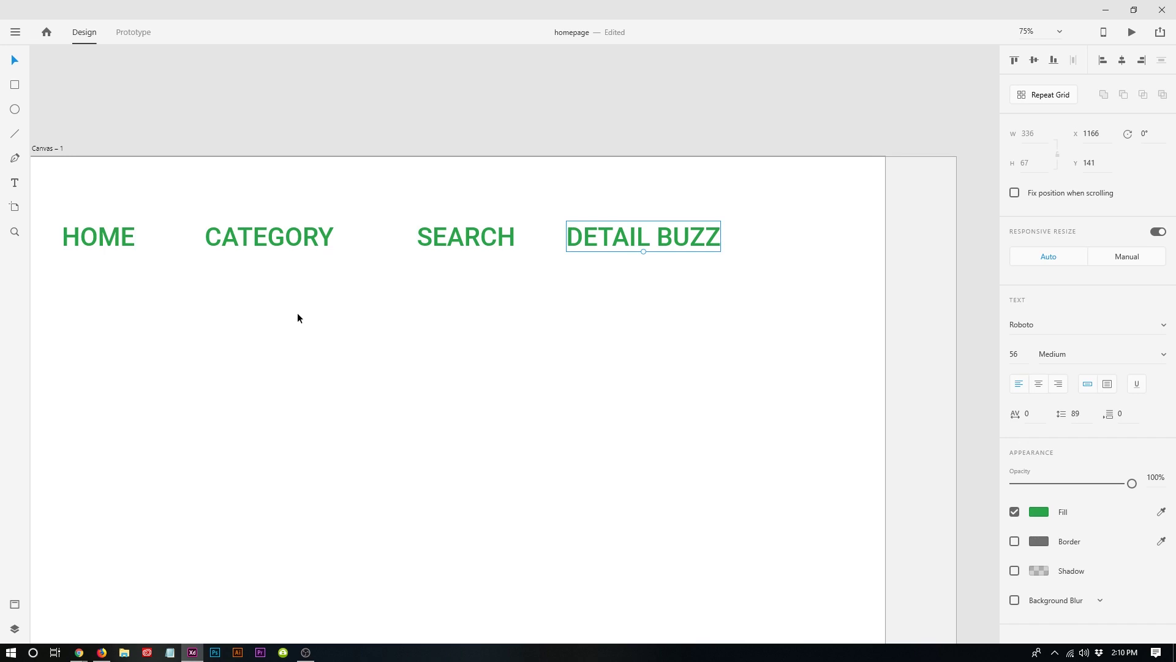
left_click_drag(297, 317, 353, 293)
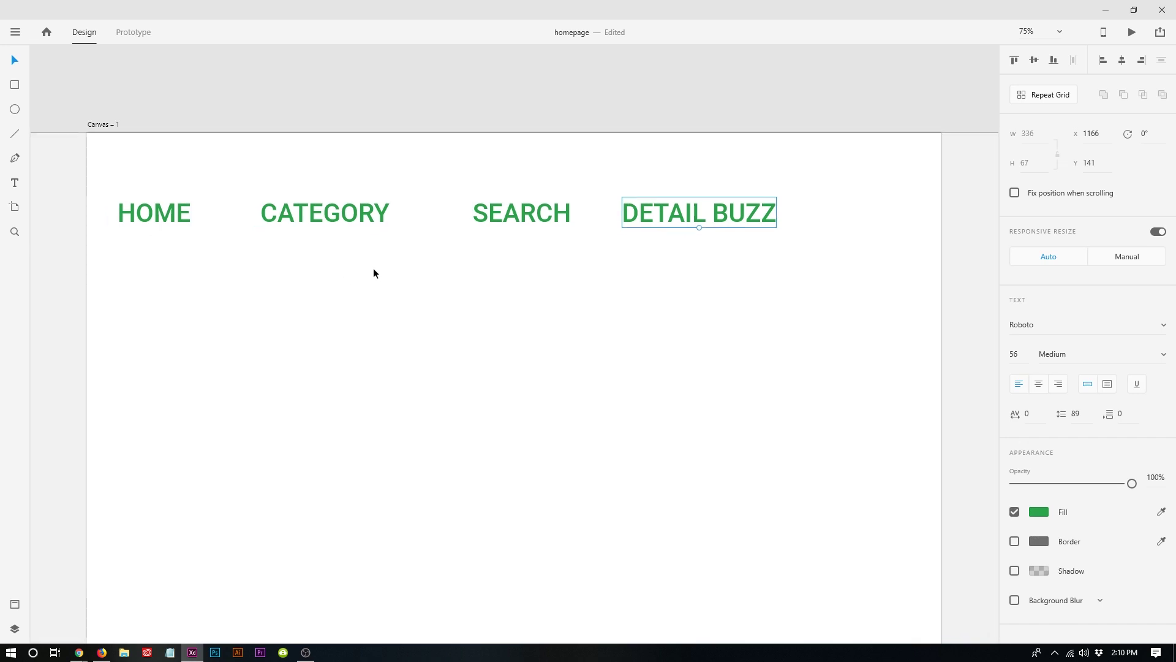
Move the DETAIL BUZZ heading right to about X 1389 and distribute all four headings horizontally with equal spacing.
left_click(714, 258)
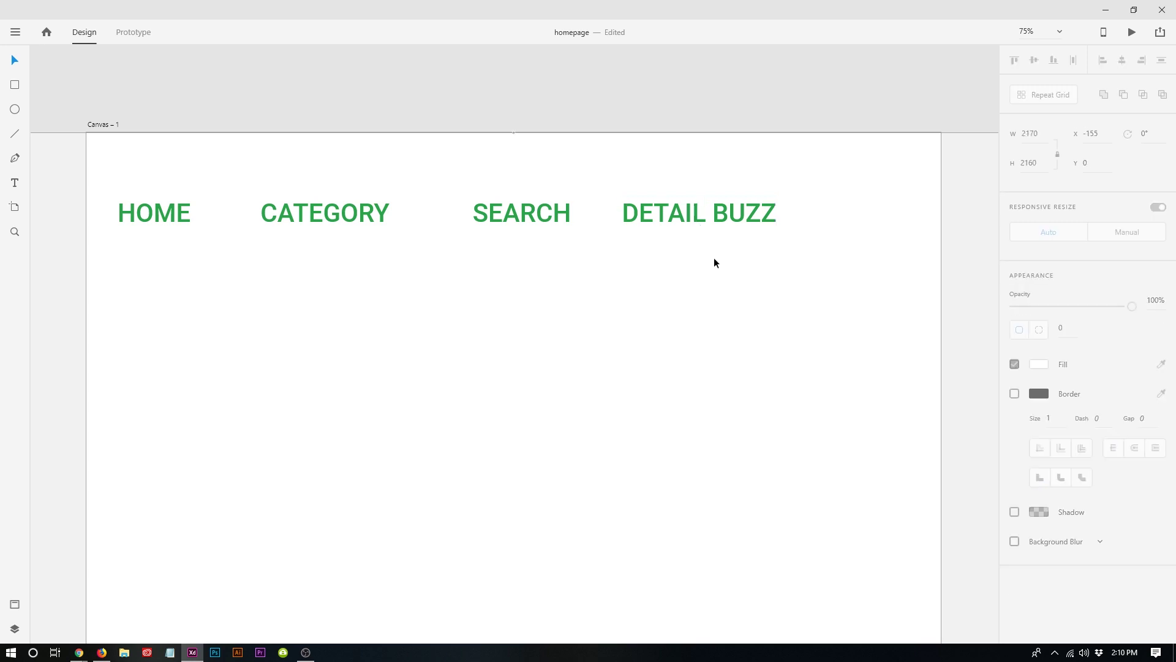
left_click(678, 215)
left_click_drag(679, 214, 782, 213)
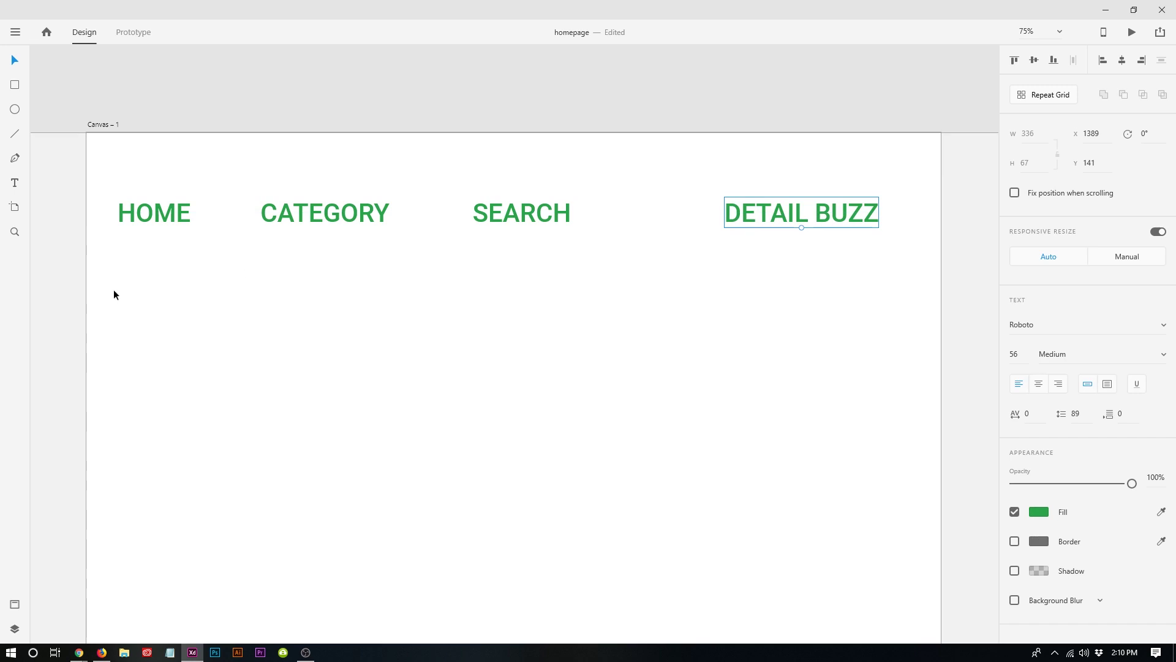
left_click_drag(180, 300, 763, 197)
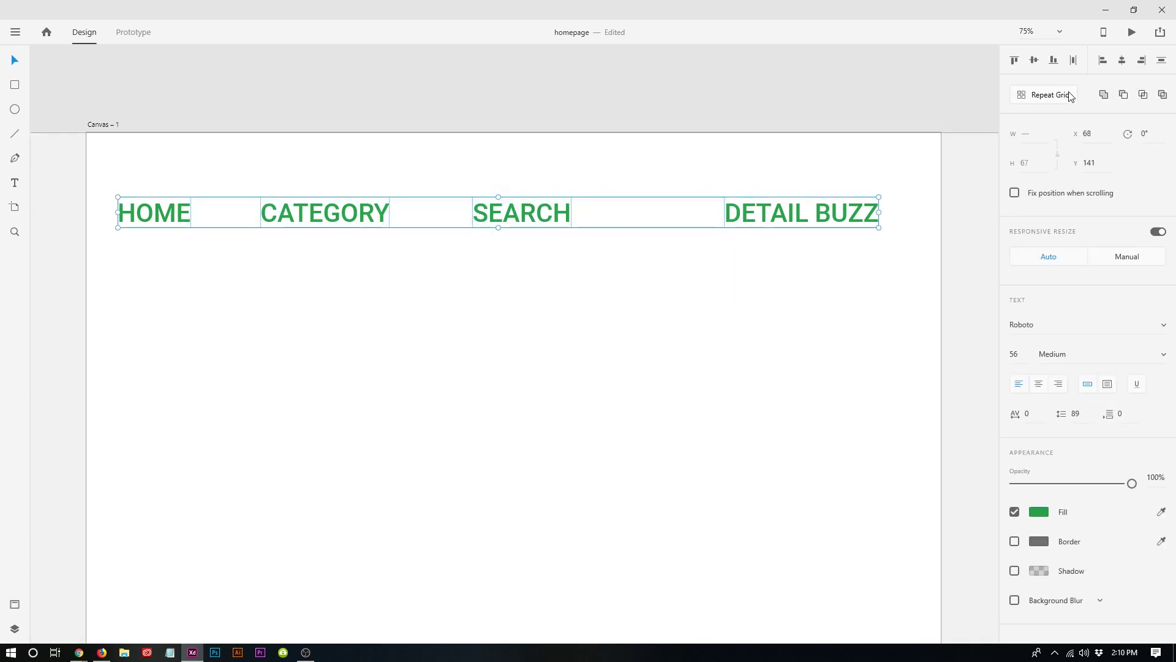
left_click(1074, 60)
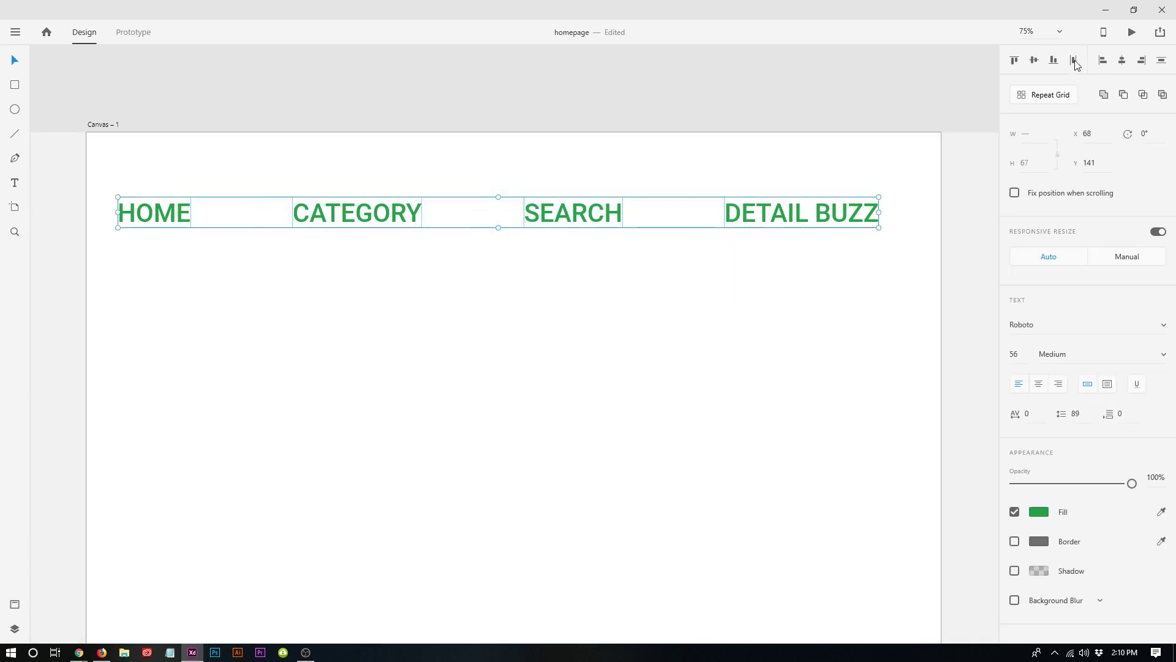
left_click(756, 332)
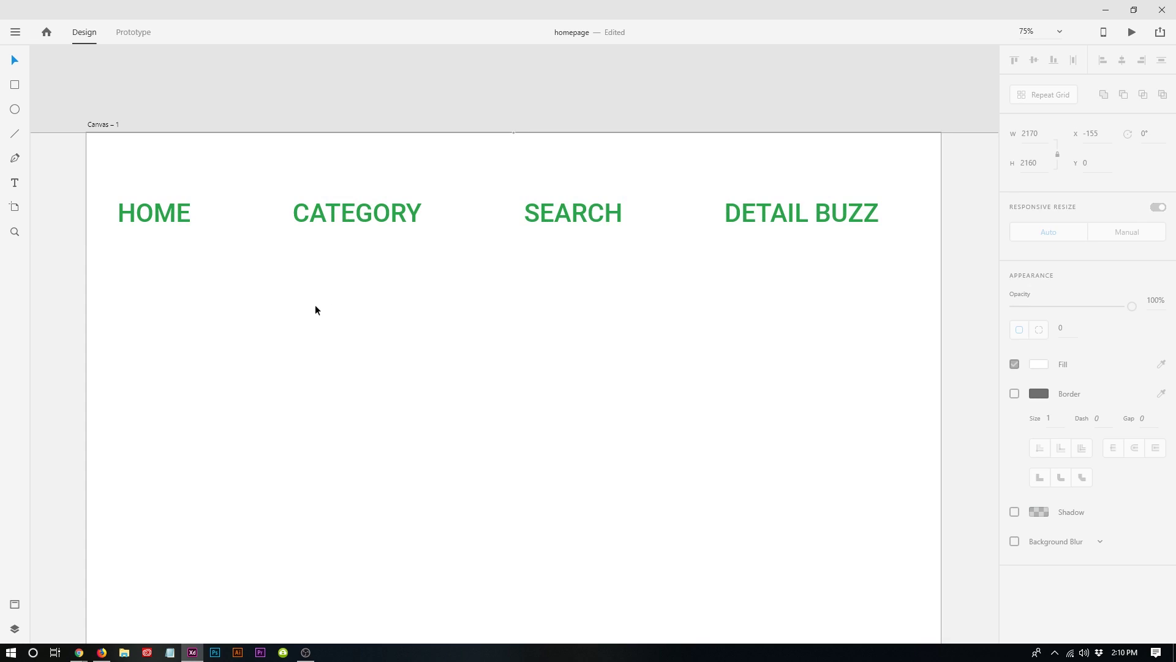
Duplicate the HOME heading directly below the original at about Y 257 and set the copy's fill to dark grey #484848.
left_click_drag(294, 286, 332, 284)
left_click(210, 216)
left_click_drag(210, 218, 205, 272)
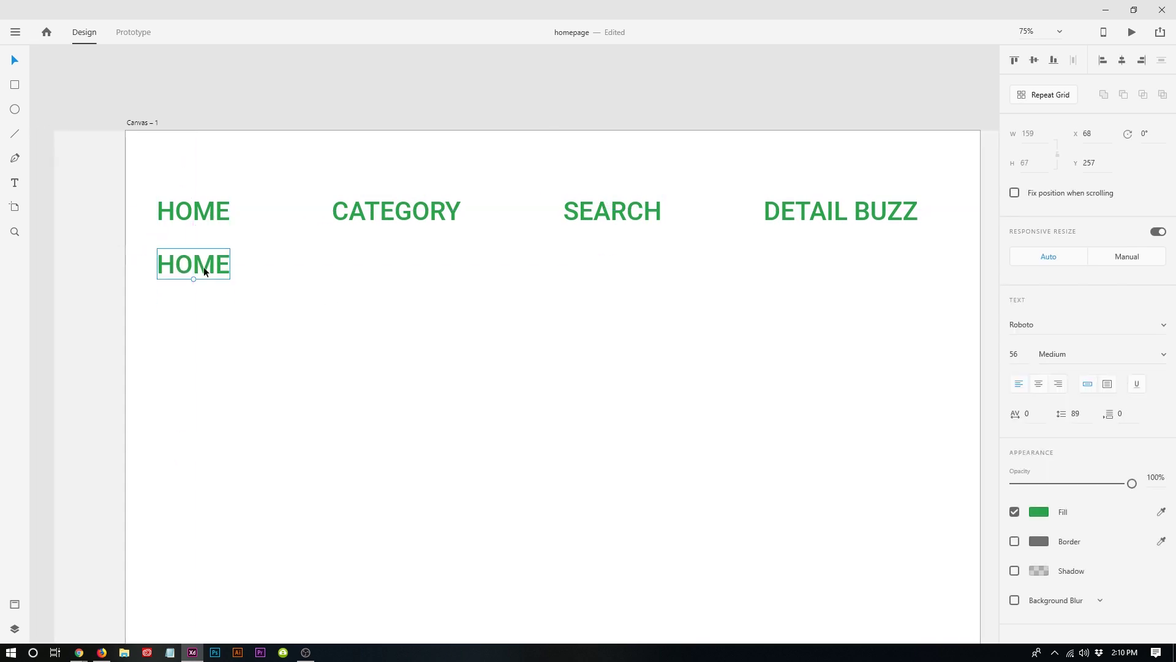
double_click(204, 271)
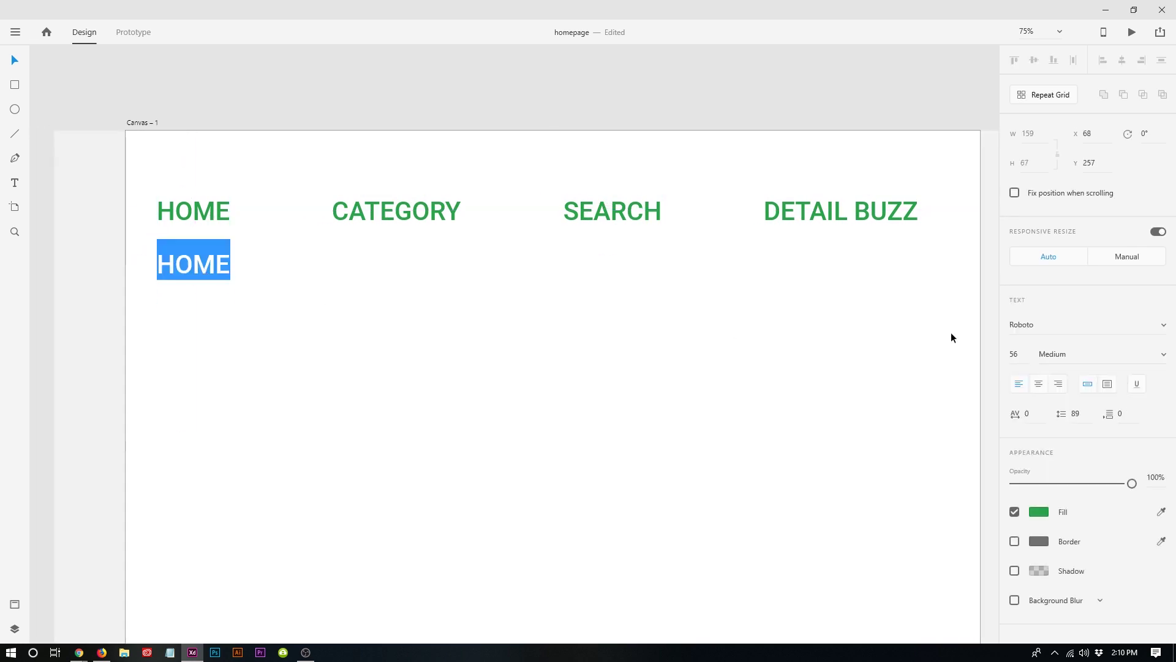
left_click(1043, 518)
left_click(908, 583)
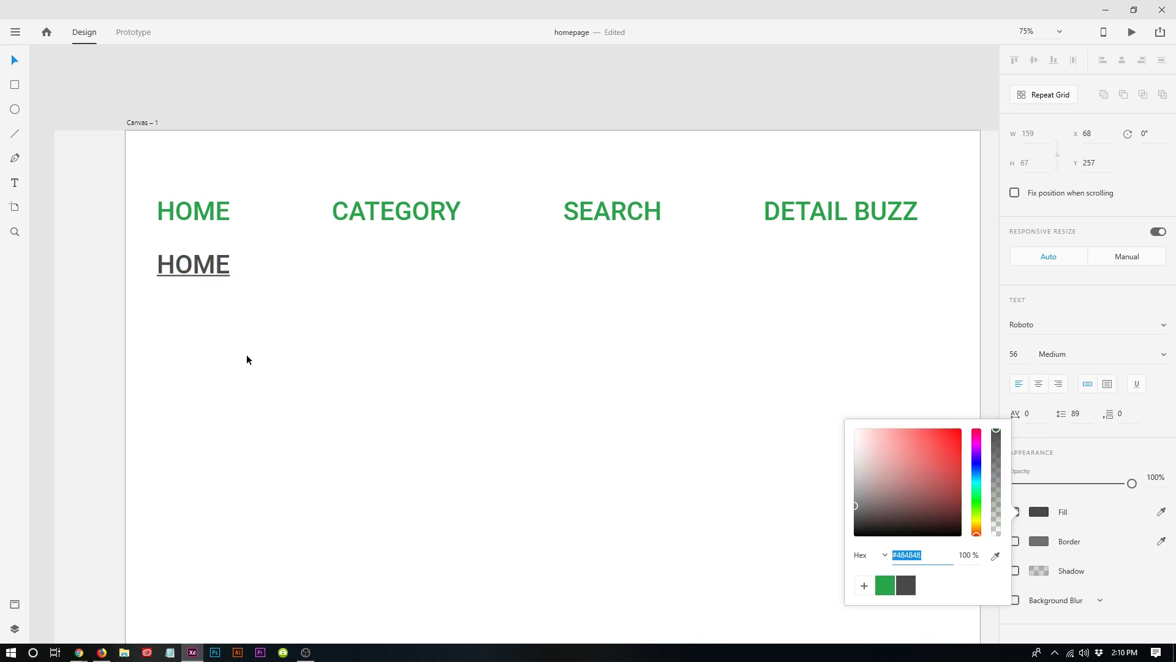
left_click(247, 357)
Change the dark grey HOME copy's text to SEARCH ENGINE and scale it down to font size 27 directly below the HOME heading.
double_click(204, 263)
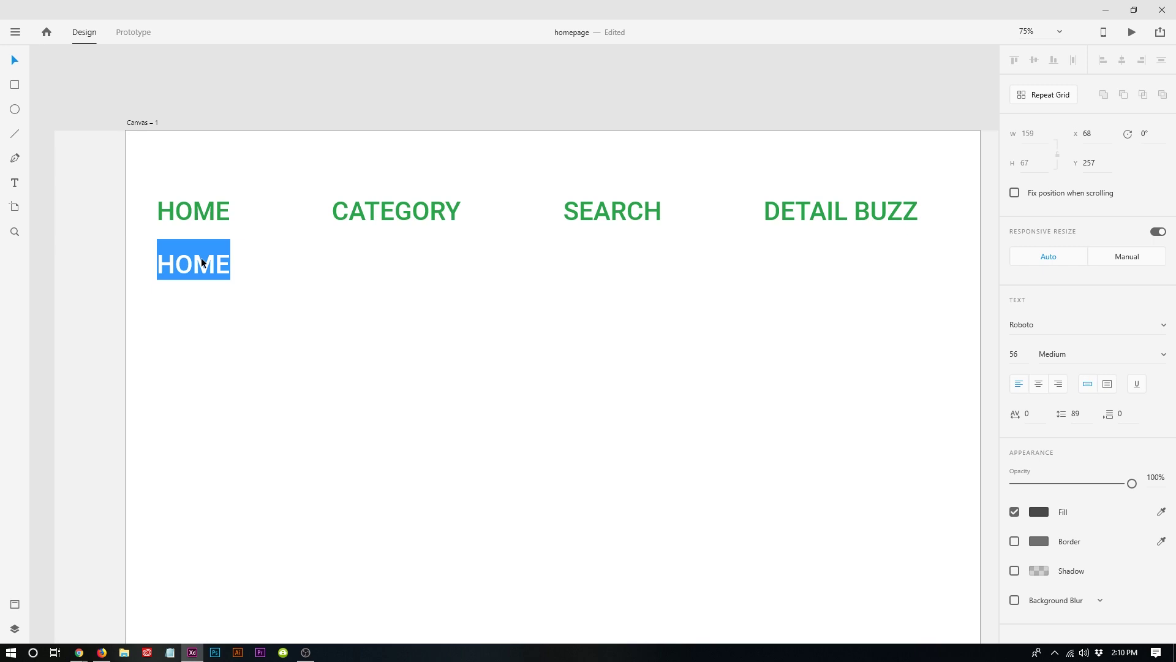
type("as")
key("BackSpace")
key("BackSpace")
key("BackSpace")
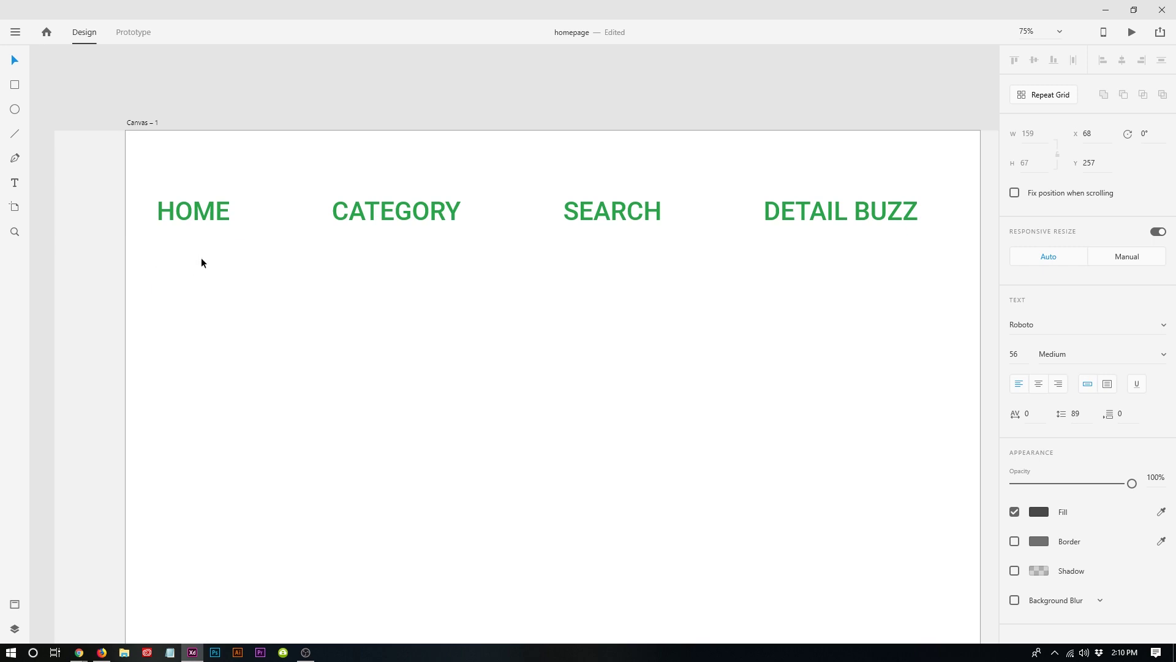
type("SEARCH")
key("Return")
key("BackSpace")
type("ENGINE")
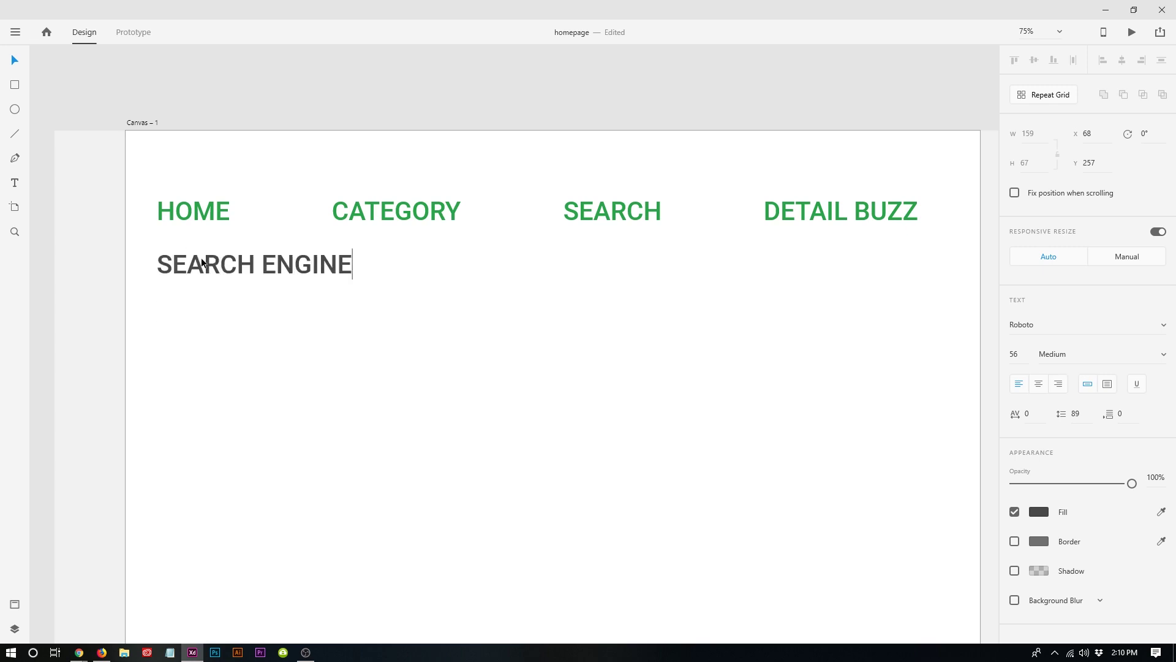
key("Escape")
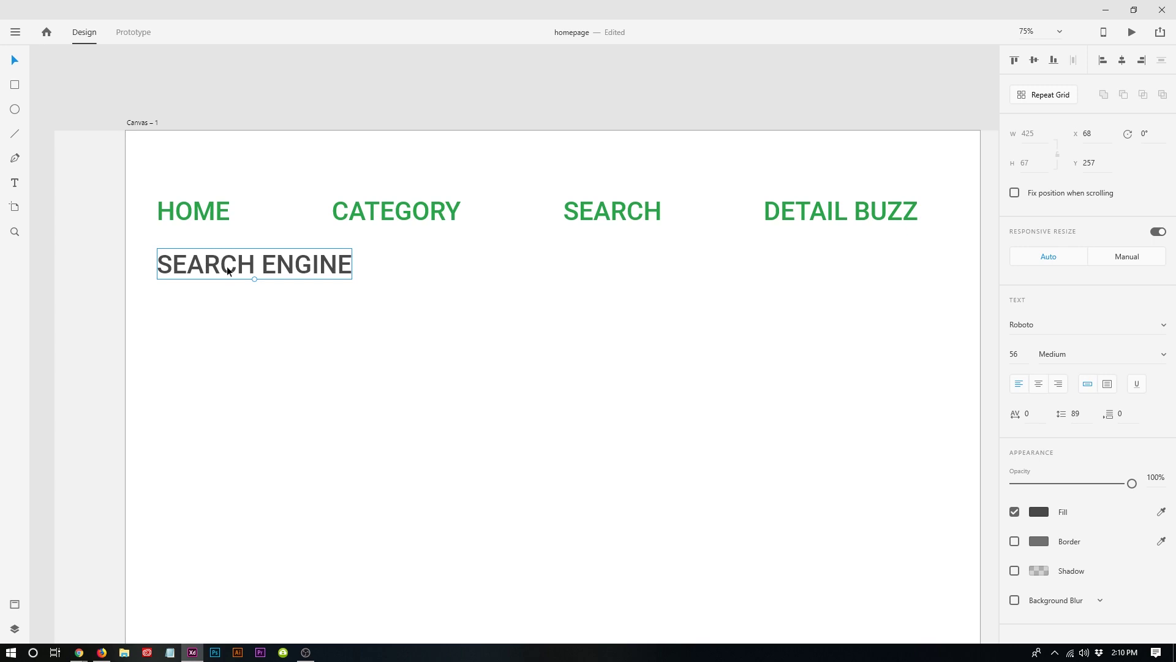
left_click_drag(253, 279, 194, 240)
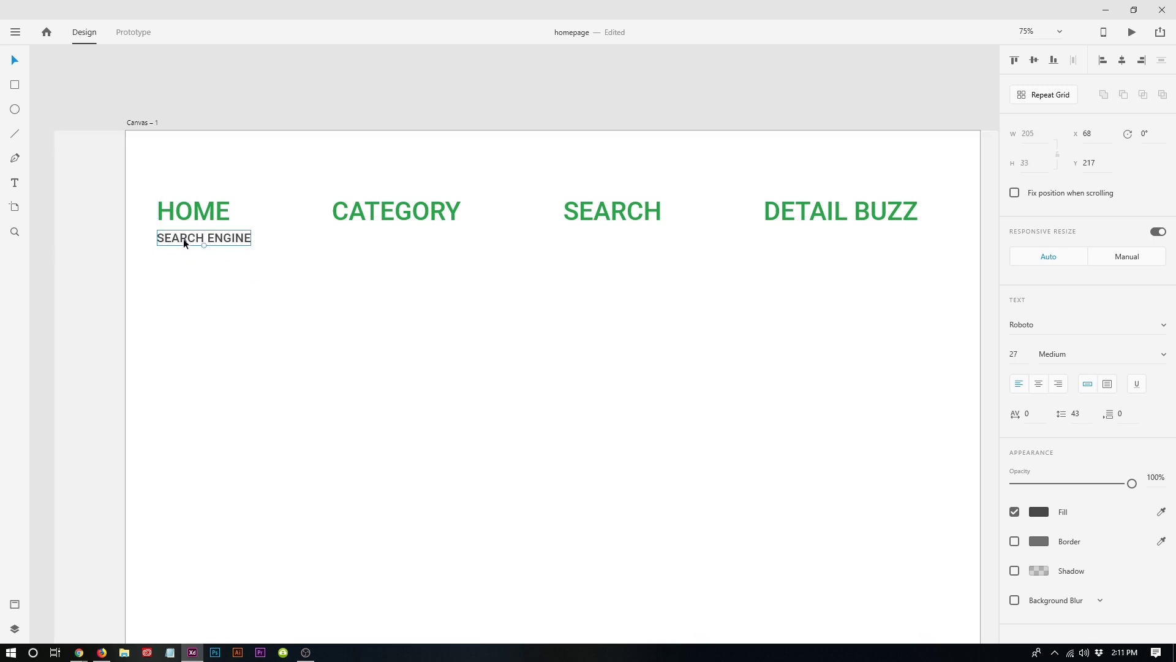
Add the lines 1 AD and FOOTER LINKS below SEARCH ENGINE in the HOME list.
double_click(182, 238)
key("Right")
type("LINKS")
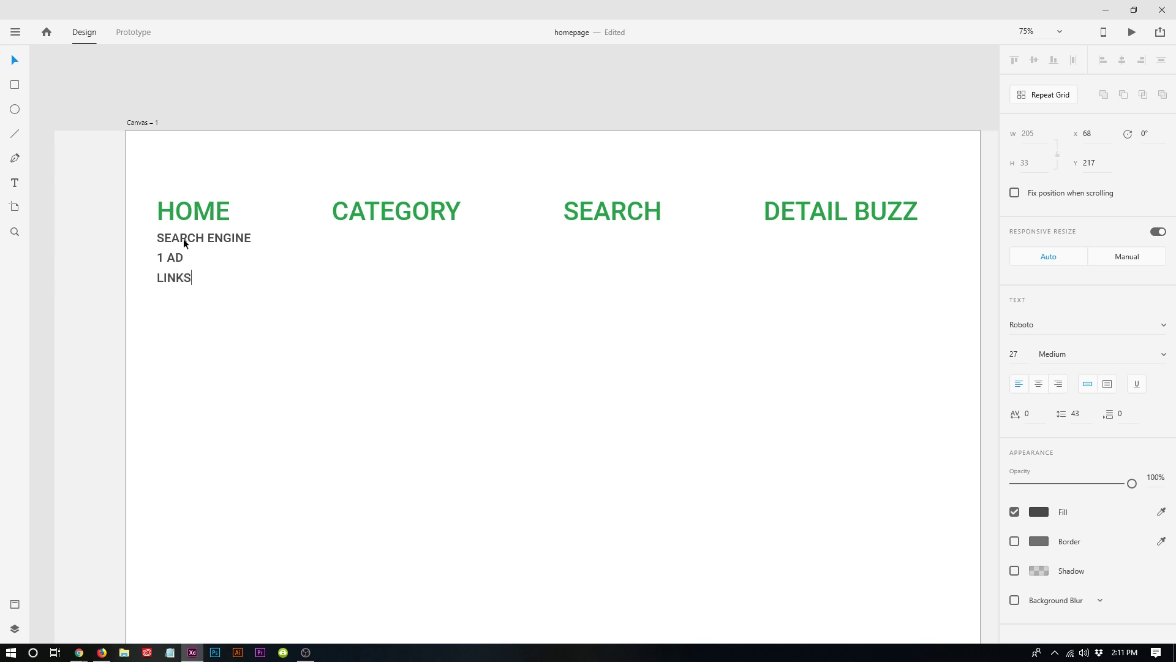
key("BackSpace")
key("BackSpace")
key("BackSpace")
key("BackSpace")
key("BackSpace")
type("FOOTER LIN")
type("KS")
Insert a TOP LINKS line above FOOTER LINKS with the dashed sub-item LOGIN/REGISTER beneath it.
type("TOP")
key("BackSpace")
key("BackSpace")
key("BackSpace")
key("BackSpace")
key("Home")
key("Return")
key("Up")
type("TOP LINKS")
key("Return")
type("-")
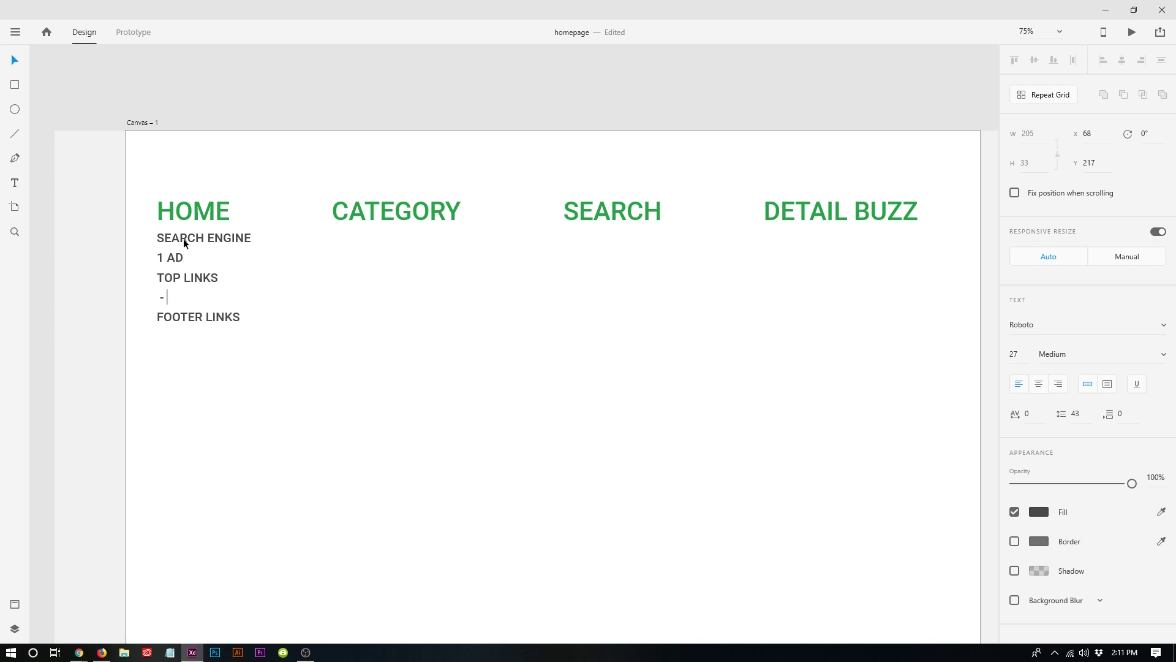
type("LOGIN/REGISTER")
key("Return")
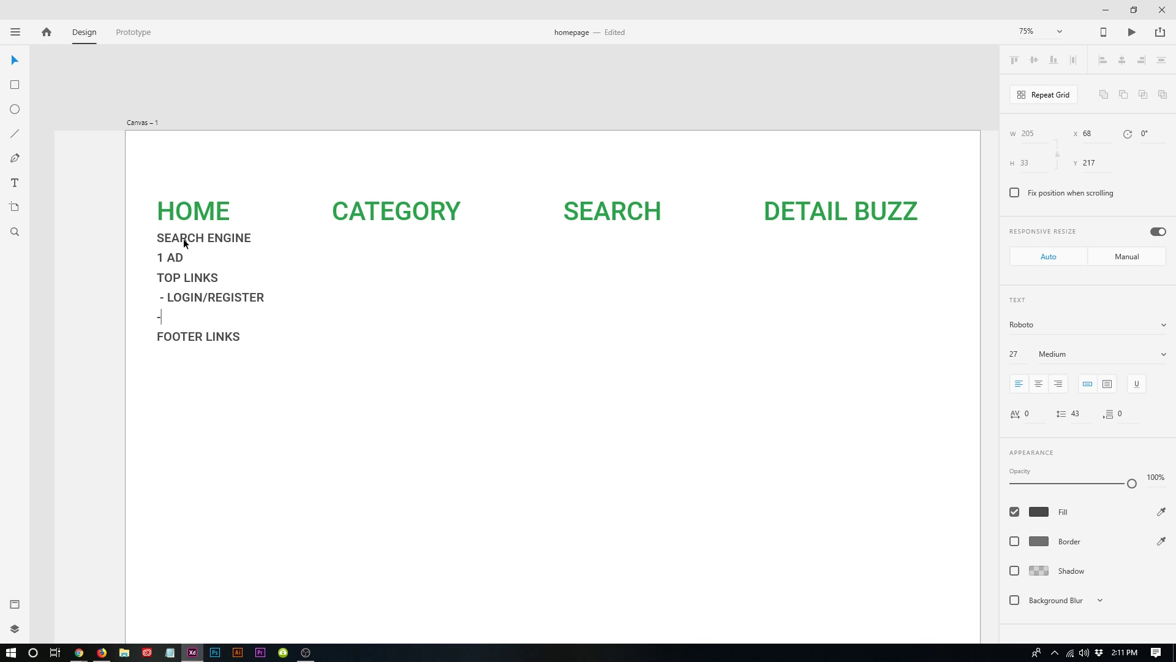
Add the dashed, indented sub-items WRITE A REIVEW and ABOUT US below LOGIN/REGISTER.
key("shift+Left")
key("shift+Left")
key("shift+Left")
key("Down")
key("shift+Right")
key("shift+Right")
key("Right")
type("WRITE A REIVEW")
key("Return")
type("- ")
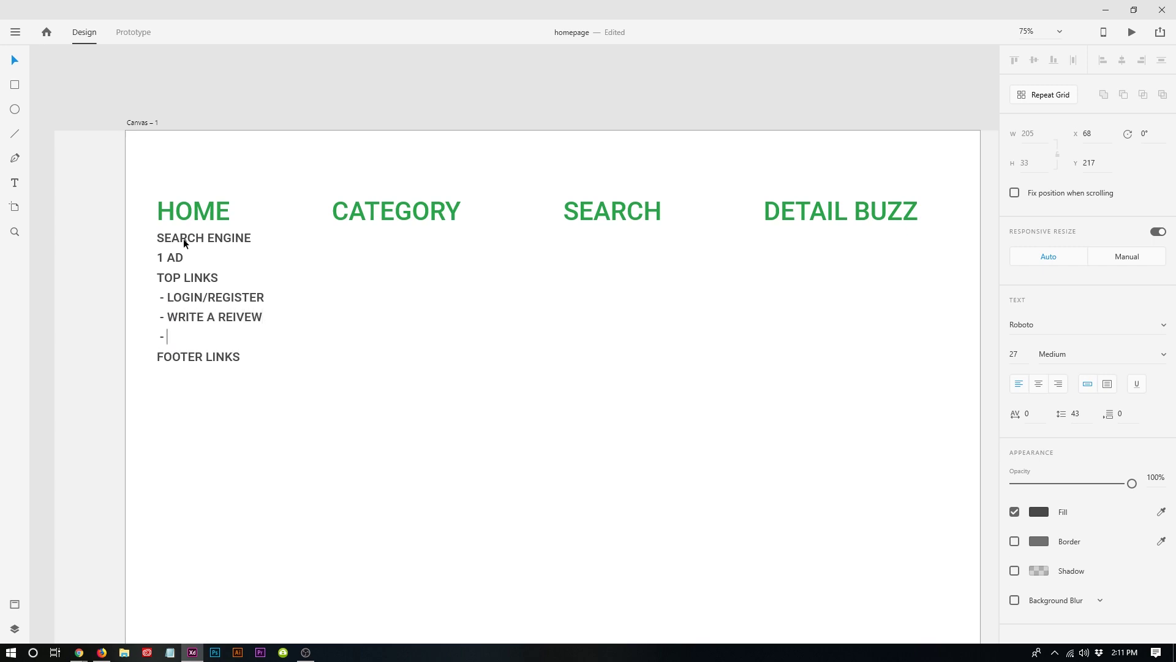
type("ABOUT US")
Move the 1 AD line from above TOP LINKS to just above the last line, and make that last line read FOOTHER LINKS.
left_click_drag(184, 257, 127, 250)
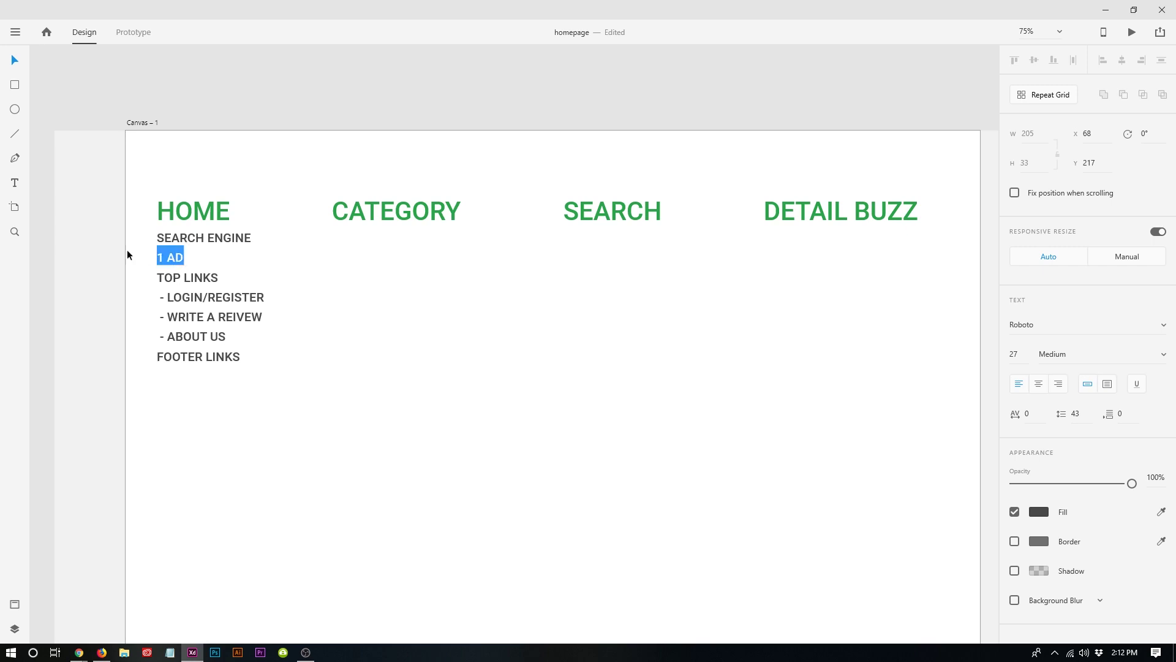
key("Delete")
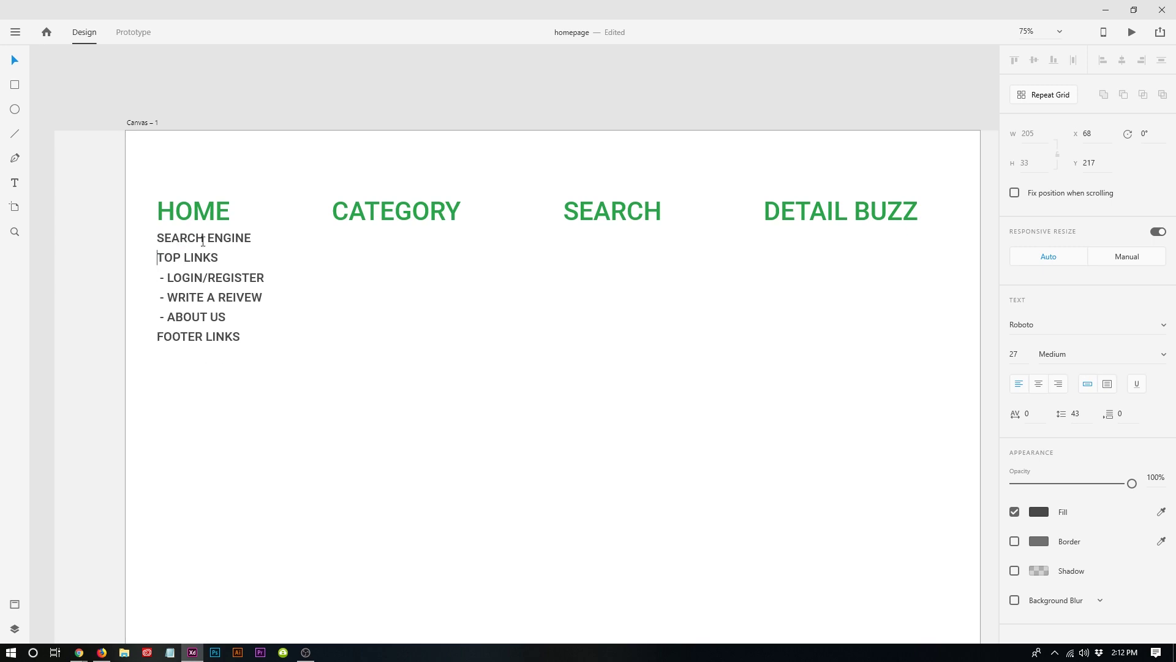
key("ctrl+z")
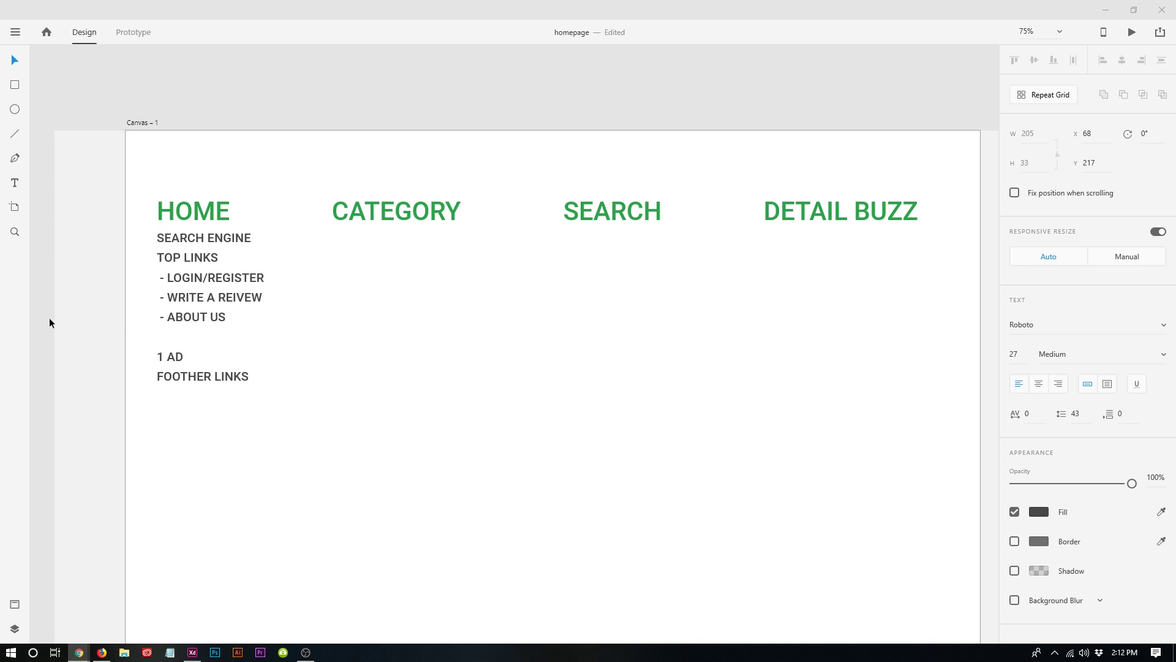
Add the lines NEW BUZZ and RECENT REVIEWS below ABOUT US in the HOME list.
left_click_drag(192, 239, 219, 317)
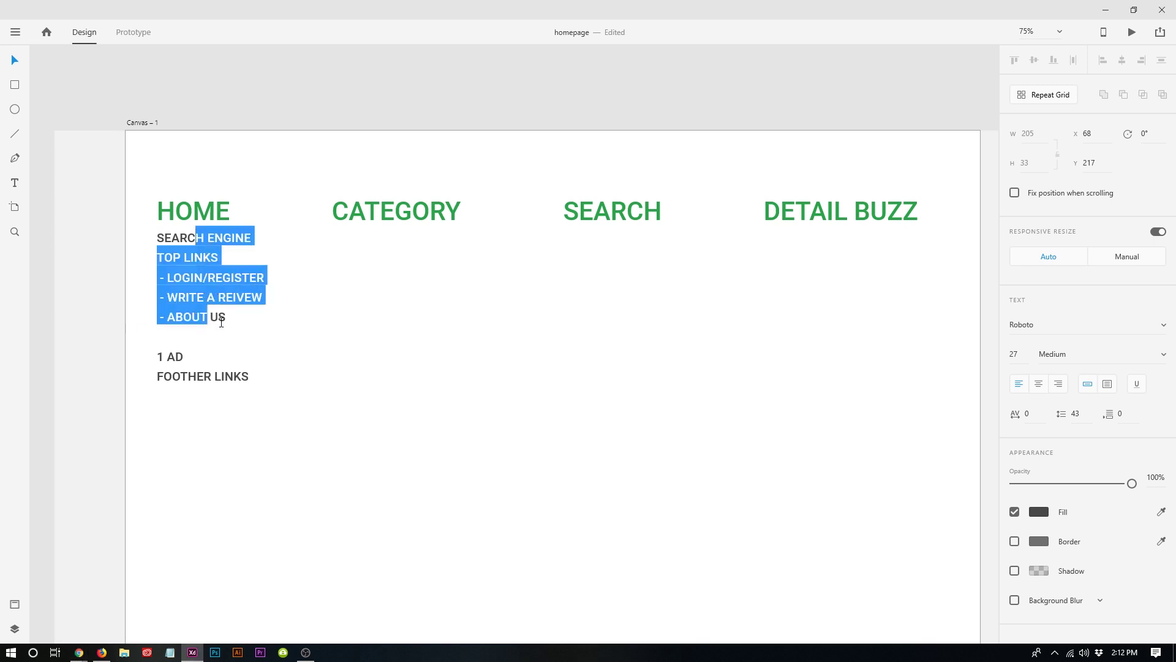
left_click(227, 318)
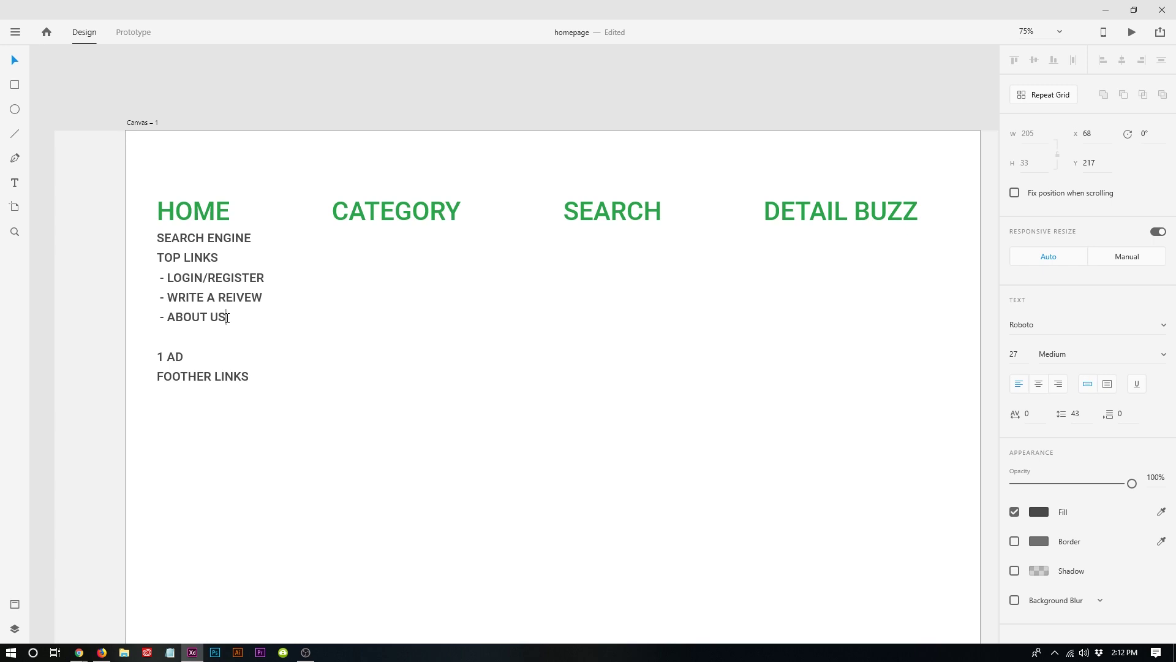
key("Return")
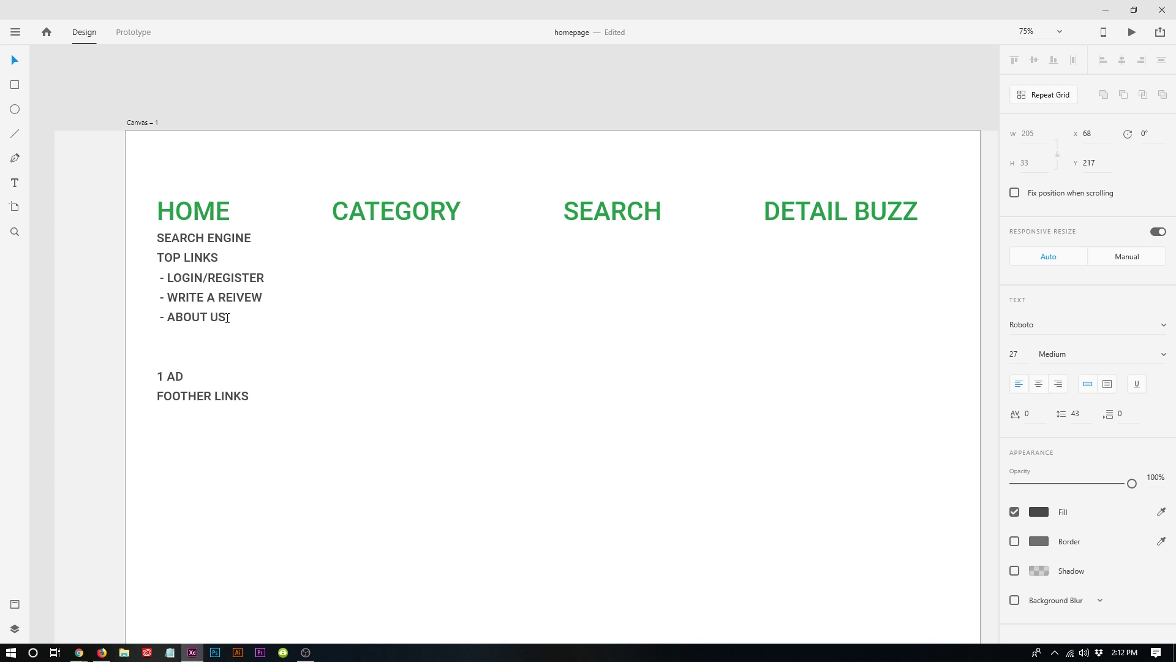
type("NEW BUZZ")
key("Return")
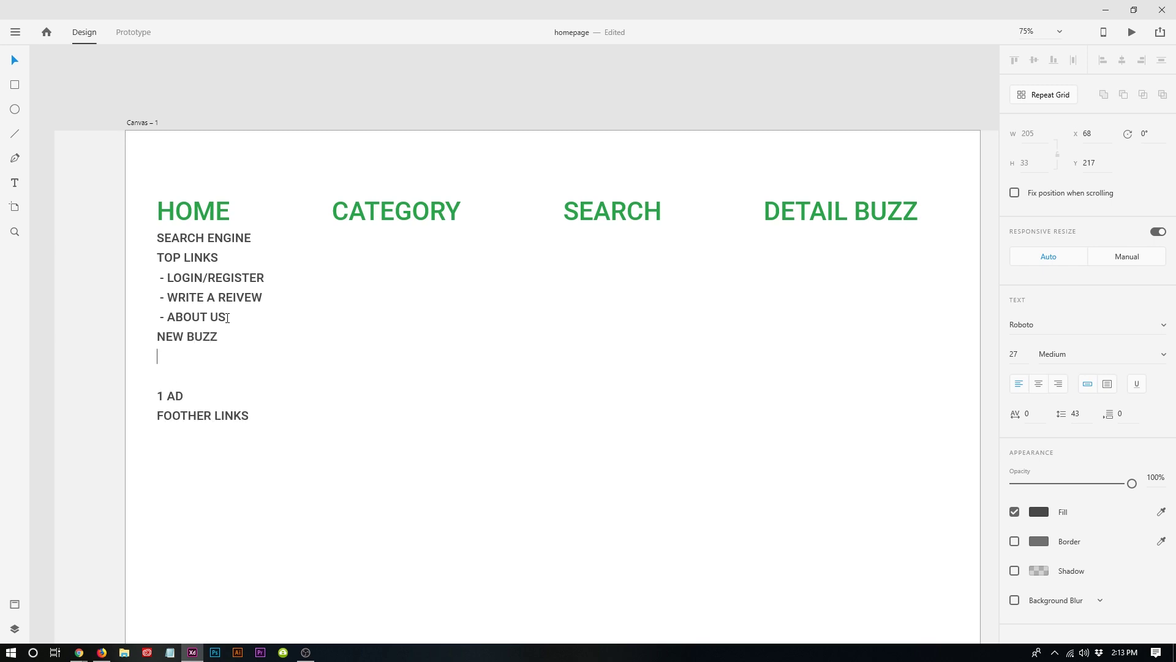
type("RECENT REVIEWS")
Highlight and review the TOP LINKS, NEW BUZZ and RECENT REVIEWS lines of the HOME list.
key("shift+Up")
key("ctrl+shift+Left")
key("ctrl+shift+Left")
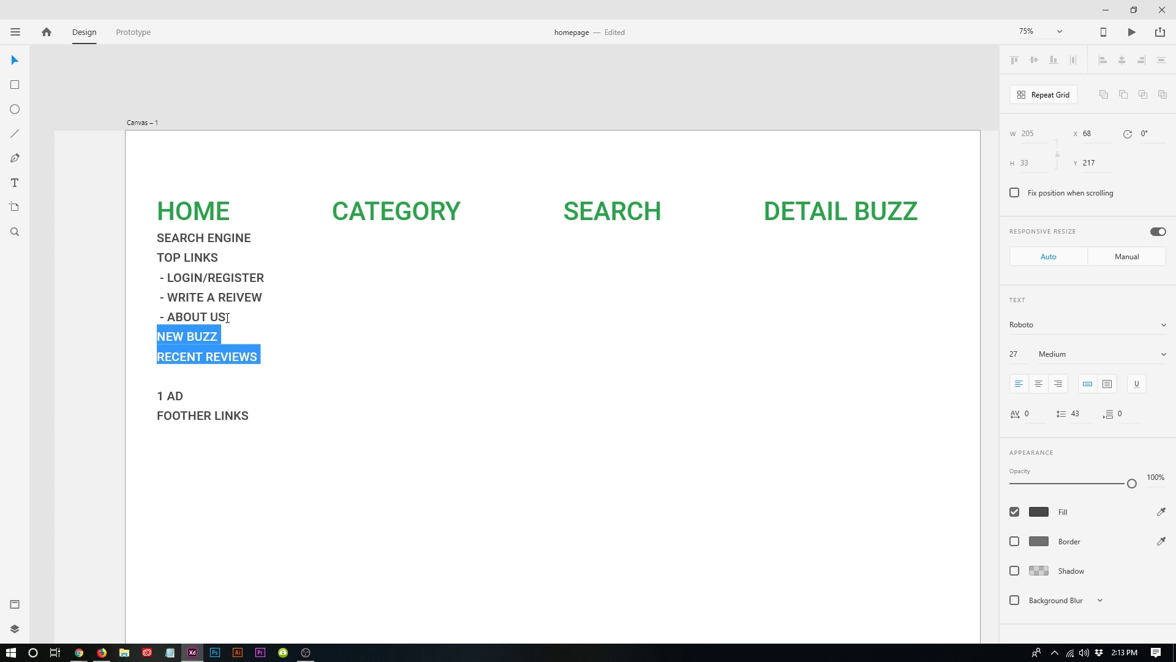
left_click(228, 319)
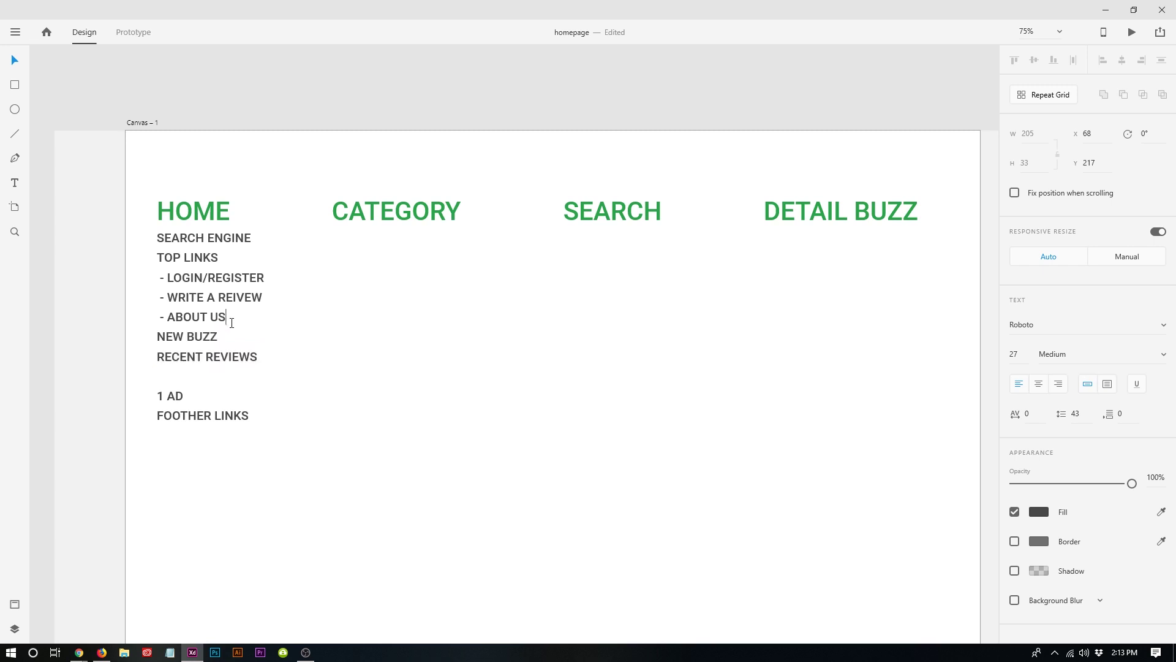
left_click_drag(230, 318, 157, 255)
left_click(226, 288)
key("Escape")
key("ctrl+1")
double_click(226, 292)
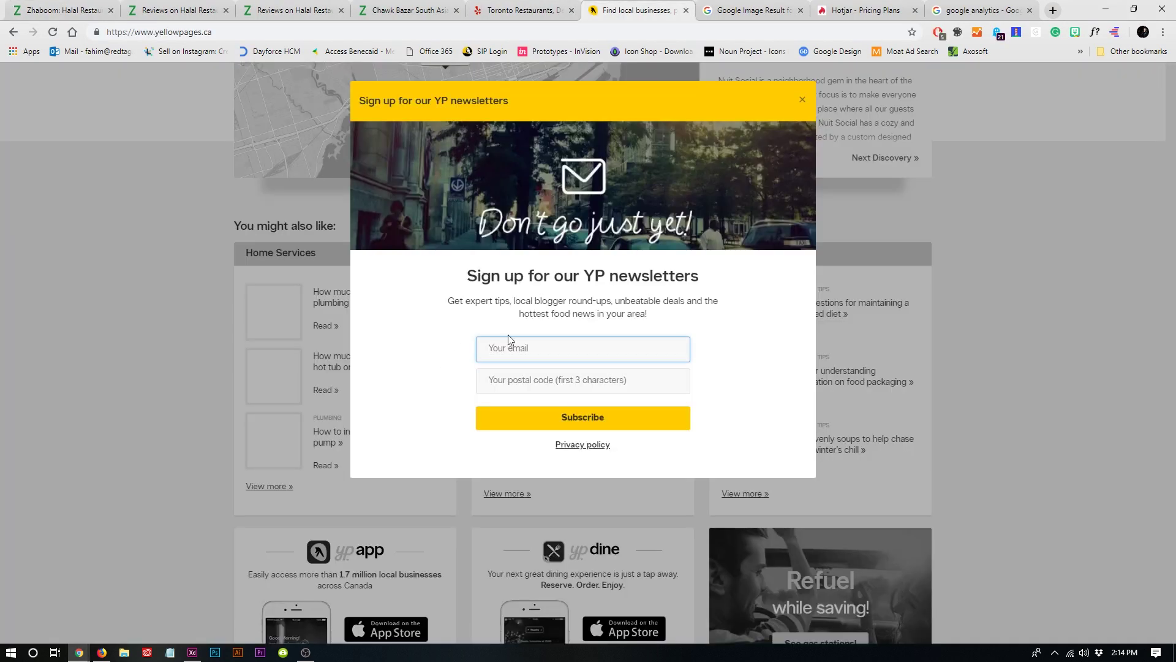
In the browser, dismiss the Yellow Pages newsletter sign-up and open the article on kitchen remodel plumbing costs in a new tab.
left_click(166, 343)
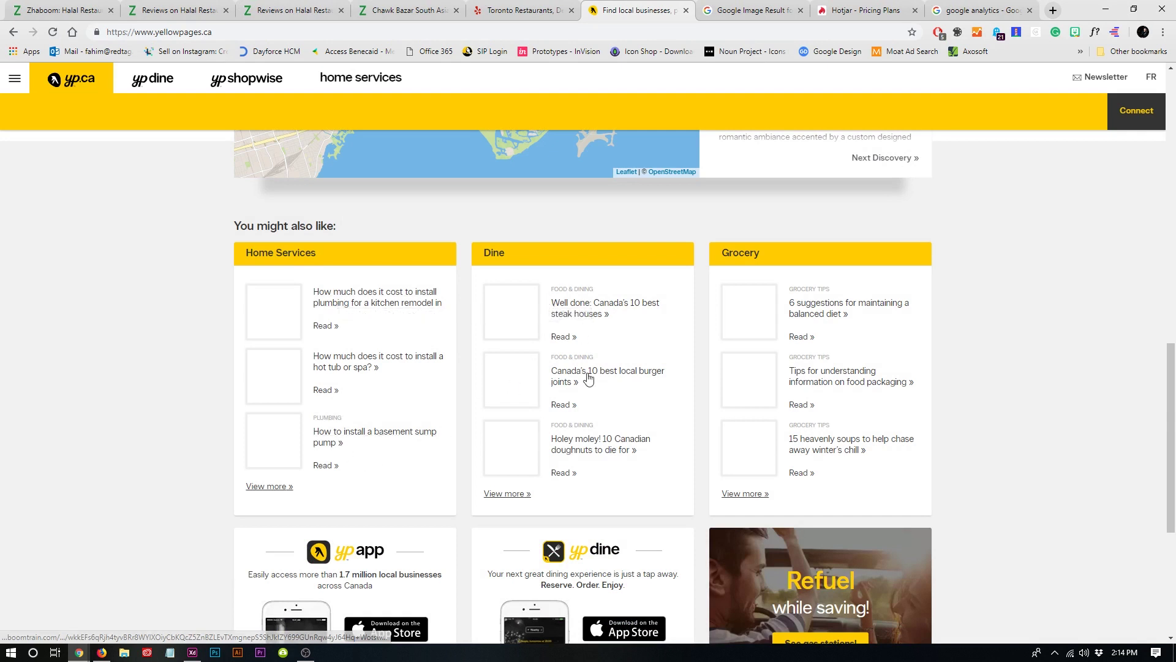
left_click_drag(312, 292, 447, 303)
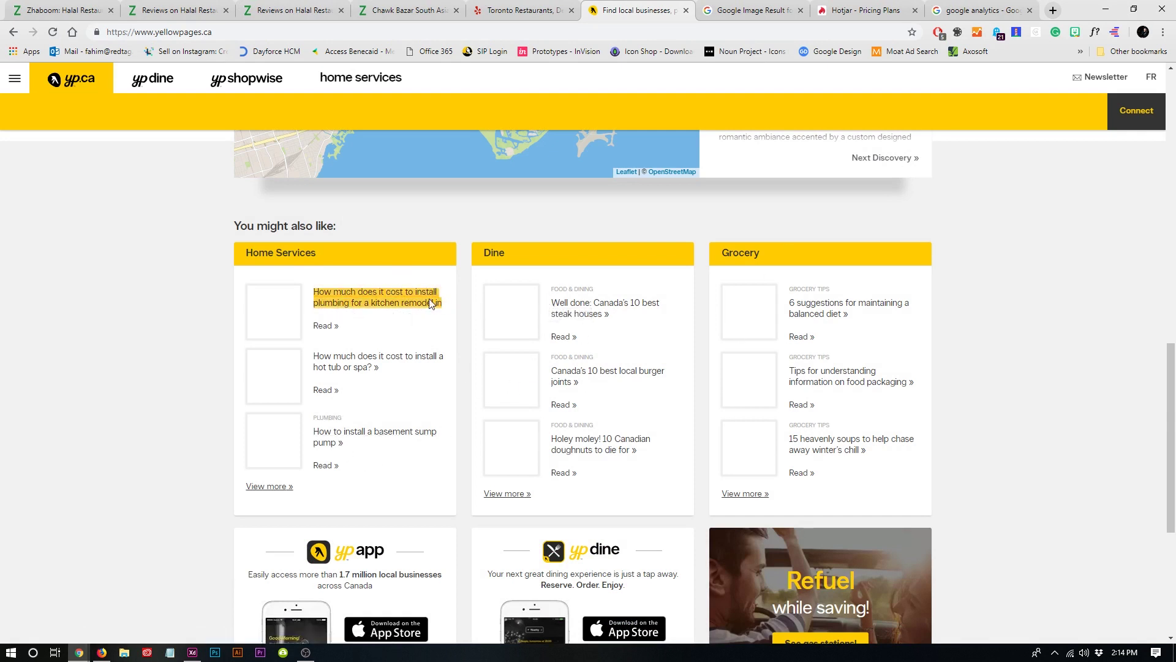
left_click(88, 299)
left_click(325, 298, "ctrl")
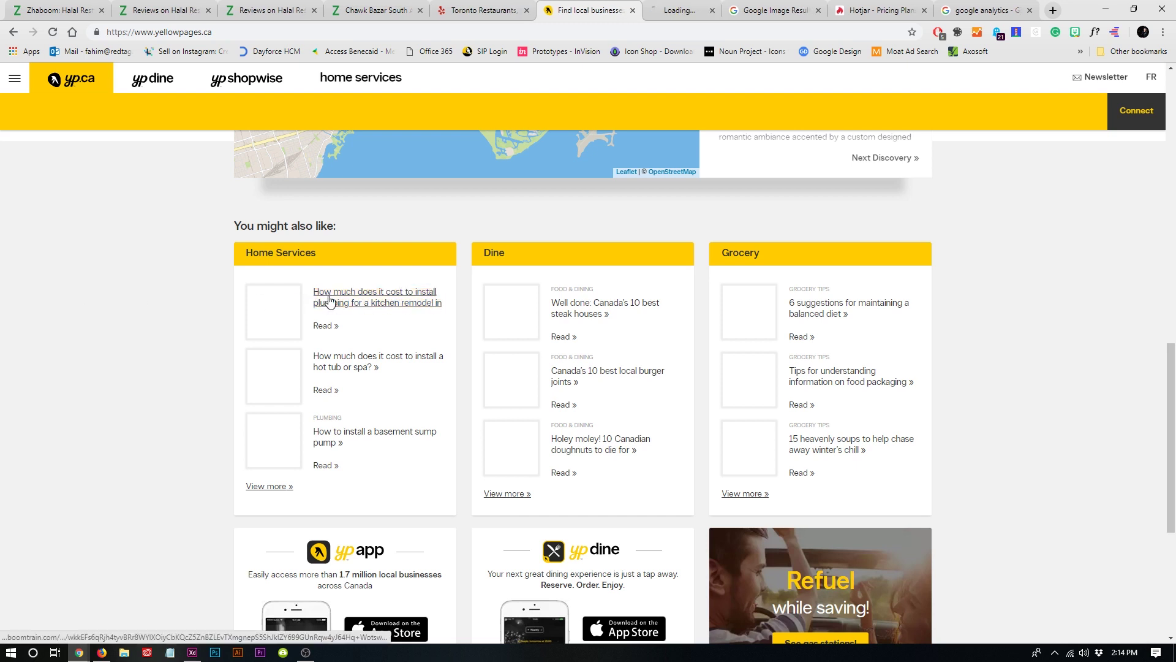
left_click(674, 5)
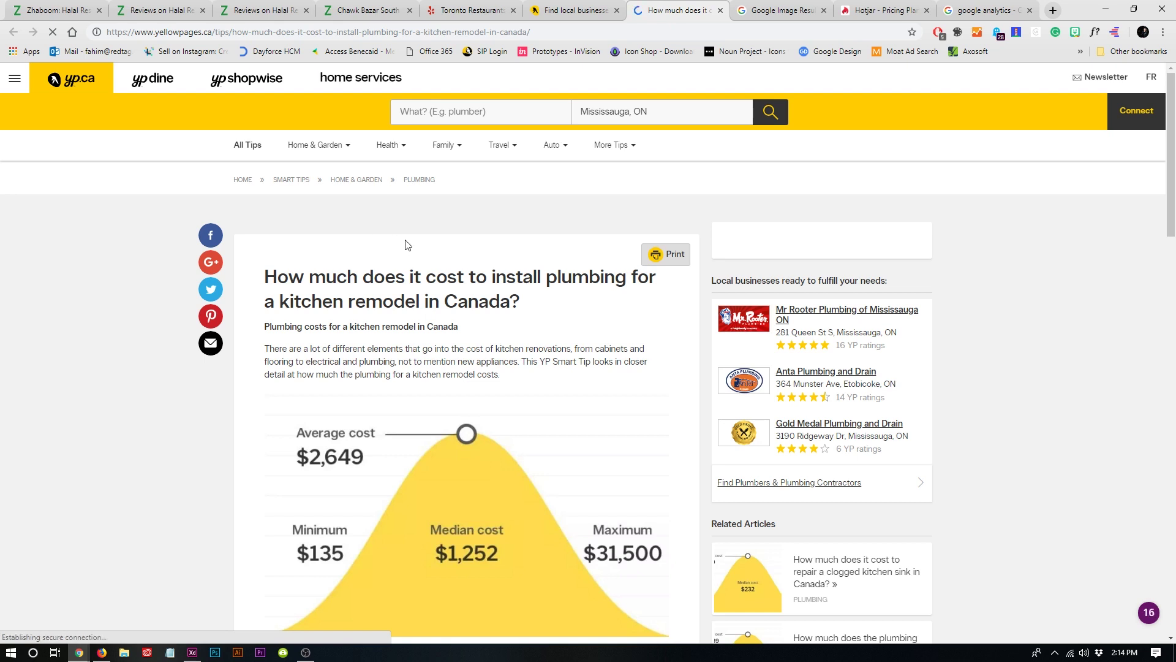
Examine the Yellow Pages plumbing article's search bar, tip categories, body text and related links.
left_click(433, 116)
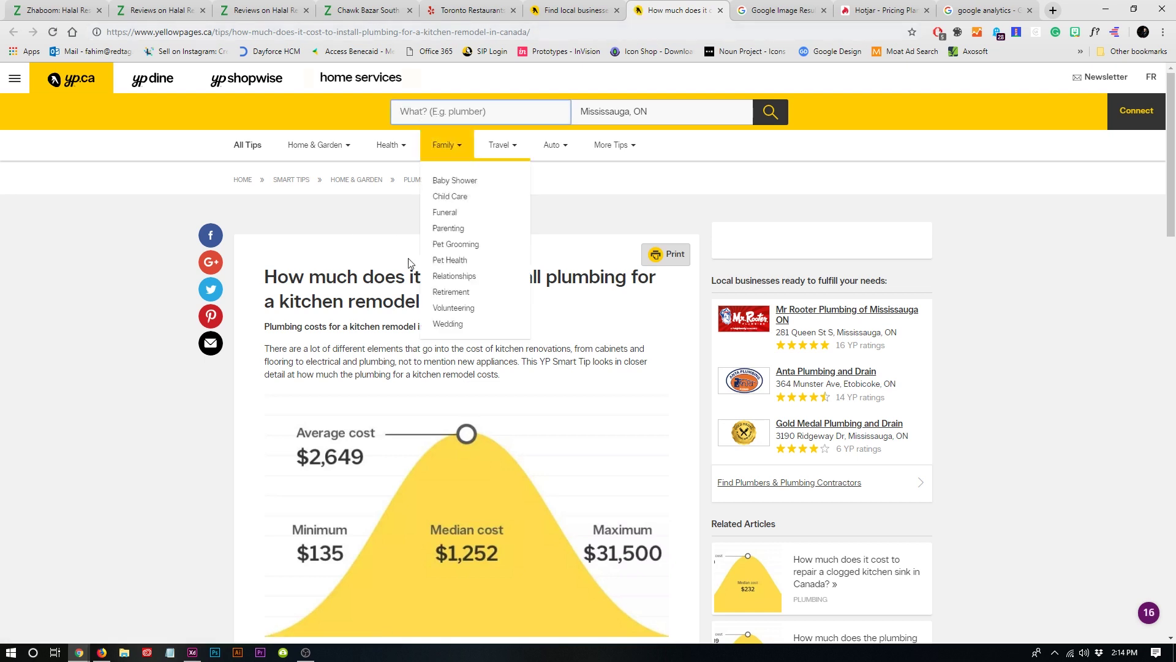
scroll(428, 294, "down", 4)
scroll(451, 339, "up", 3)
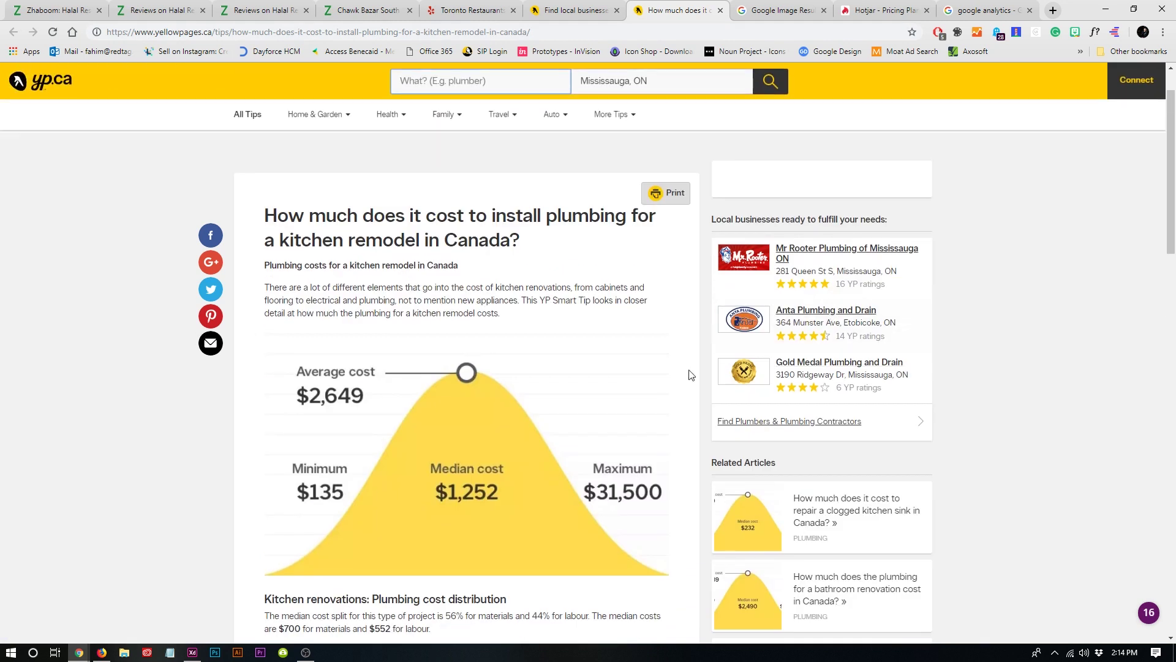
scroll(453, 340, "down", 15)
scroll(465, 345, "down", 6)
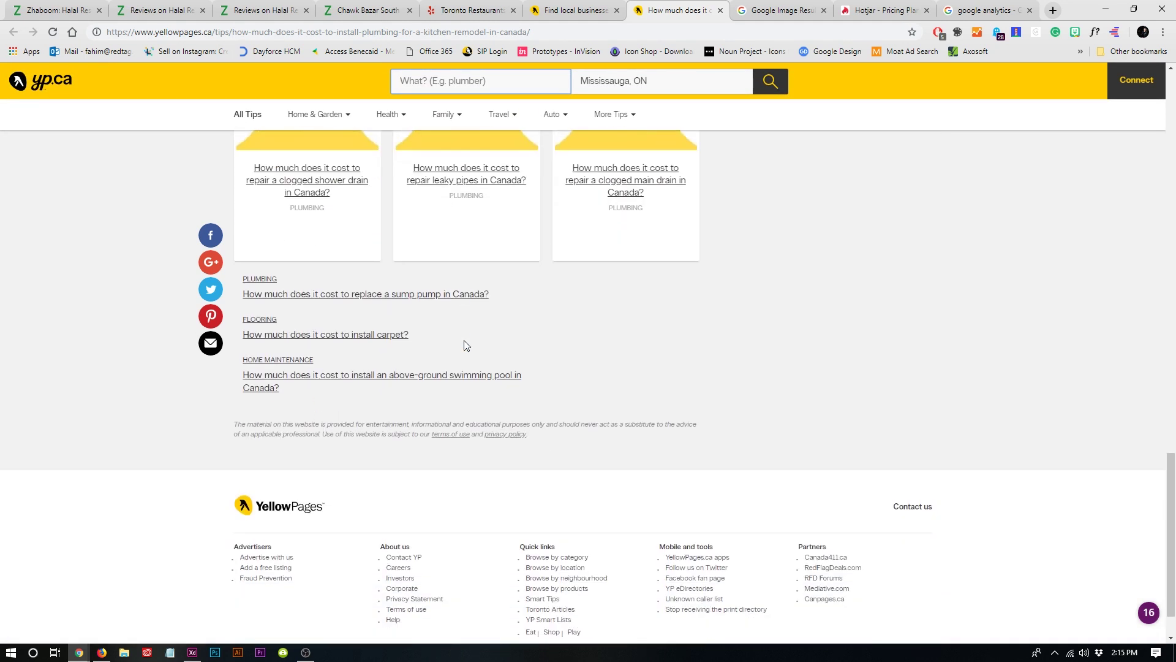
scroll(464, 345, "up", 9)
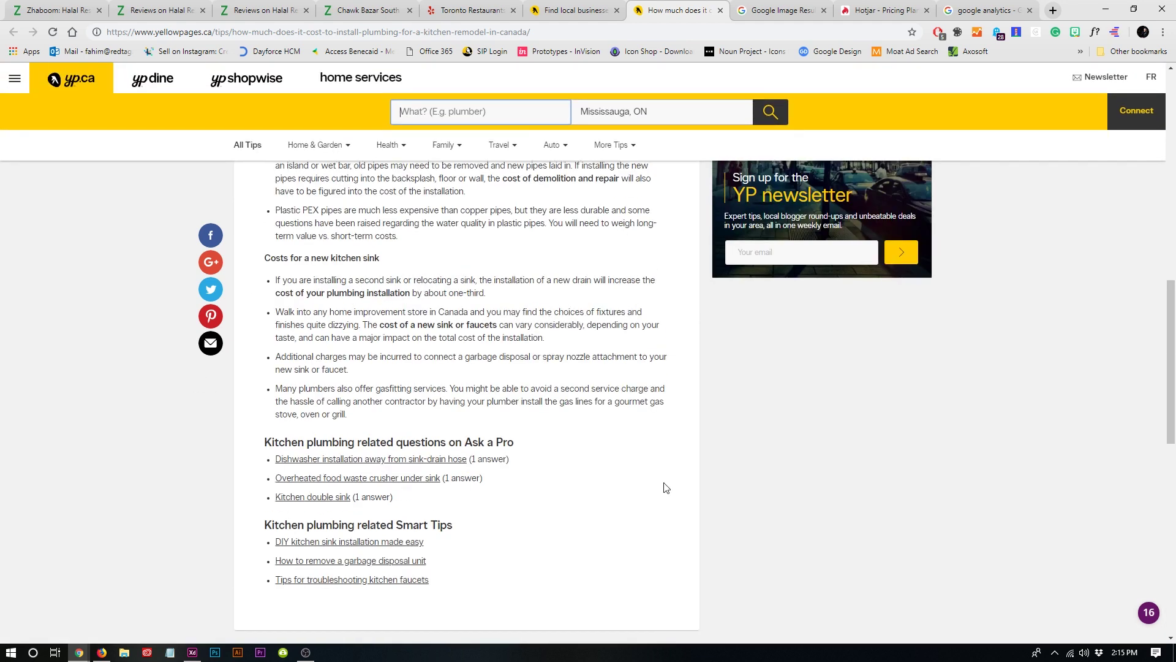
scroll(664, 487, "up", 12)
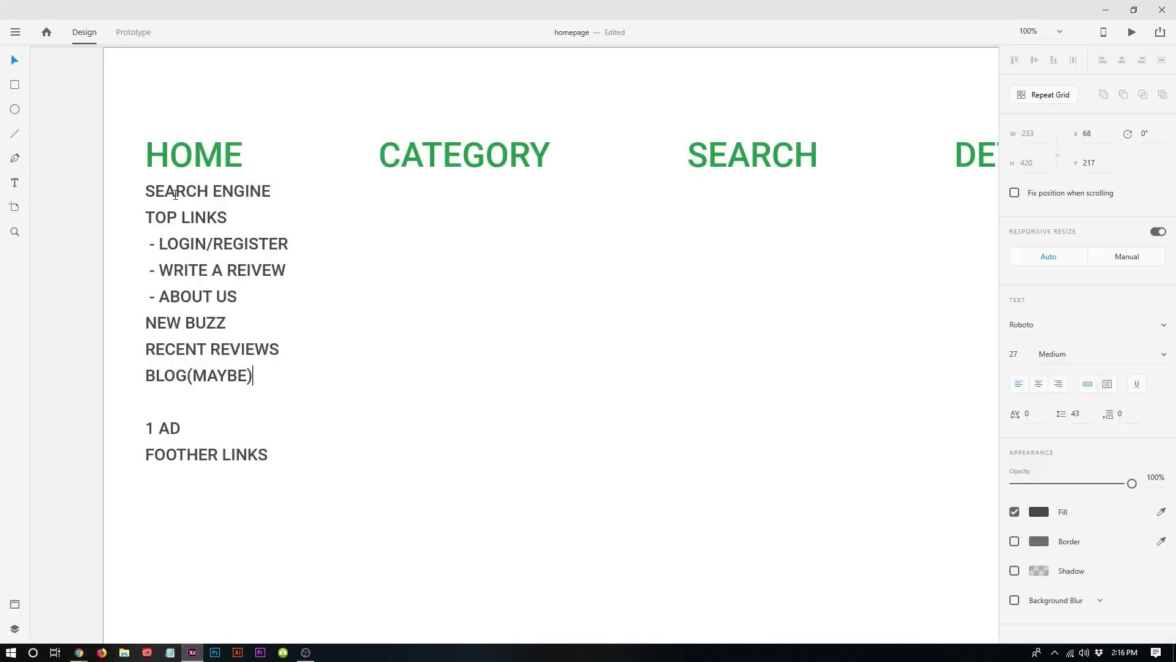
Review the HOME outline line by line, from SEARCH ENGINE and the top links to BLOG(MAYBE) and 1 AD.
key("Escape")
double_click(194, 192)
triple_click(194, 192)
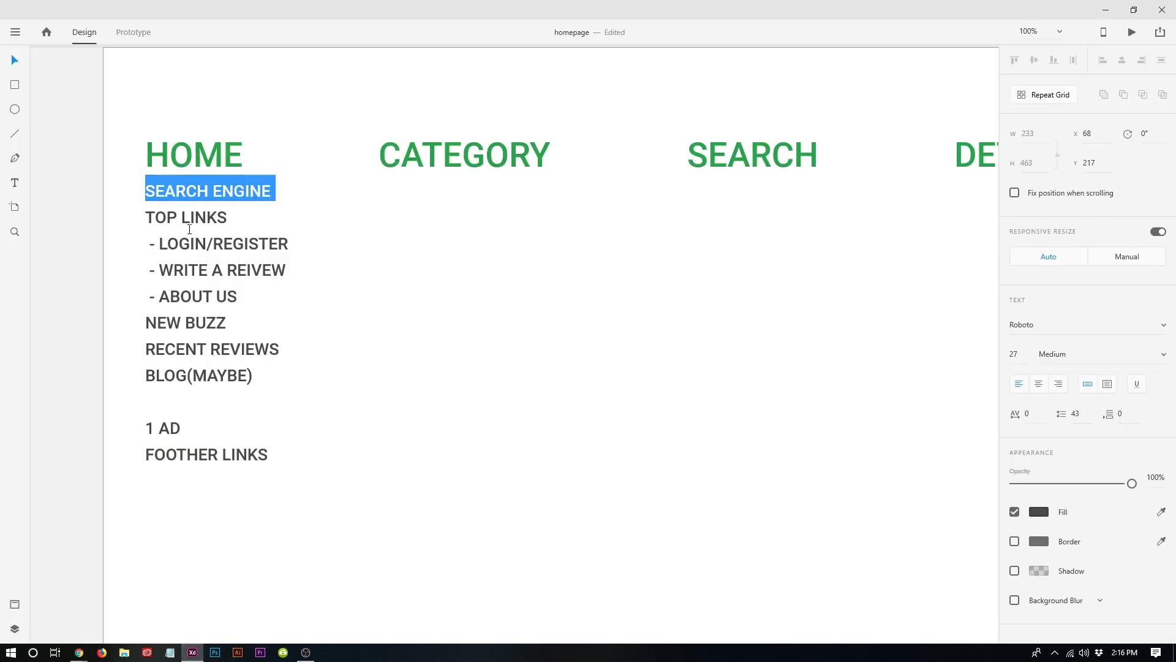
left_click_drag(160, 243, 257, 294)
left_click(245, 296)
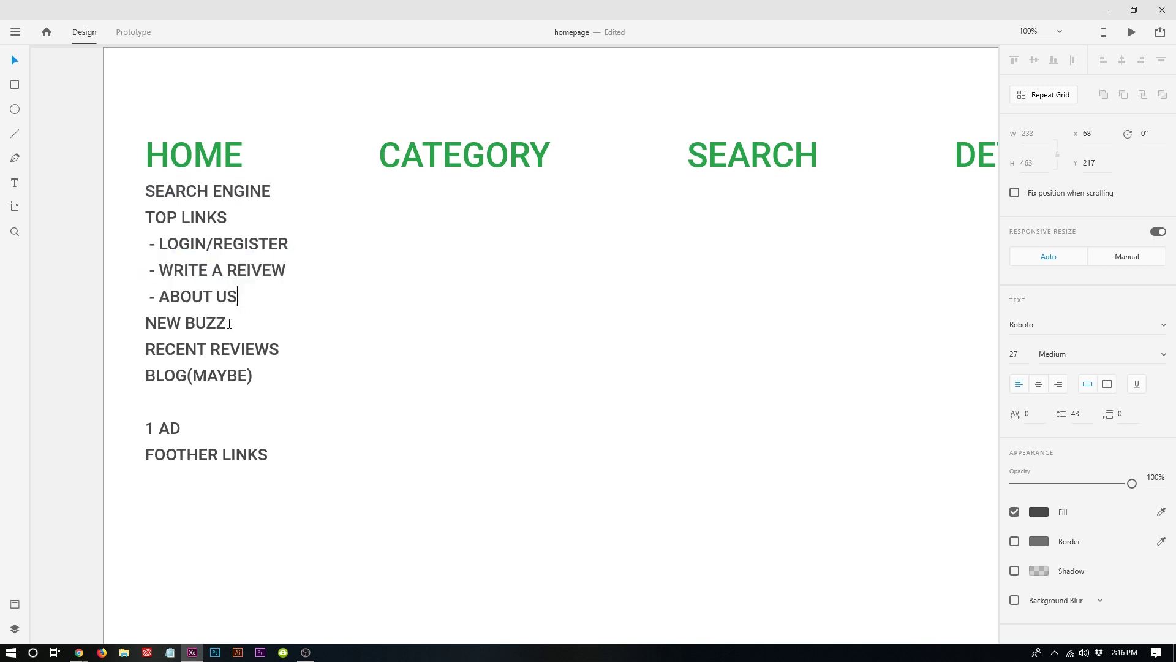
left_click_drag(157, 323, 291, 325)
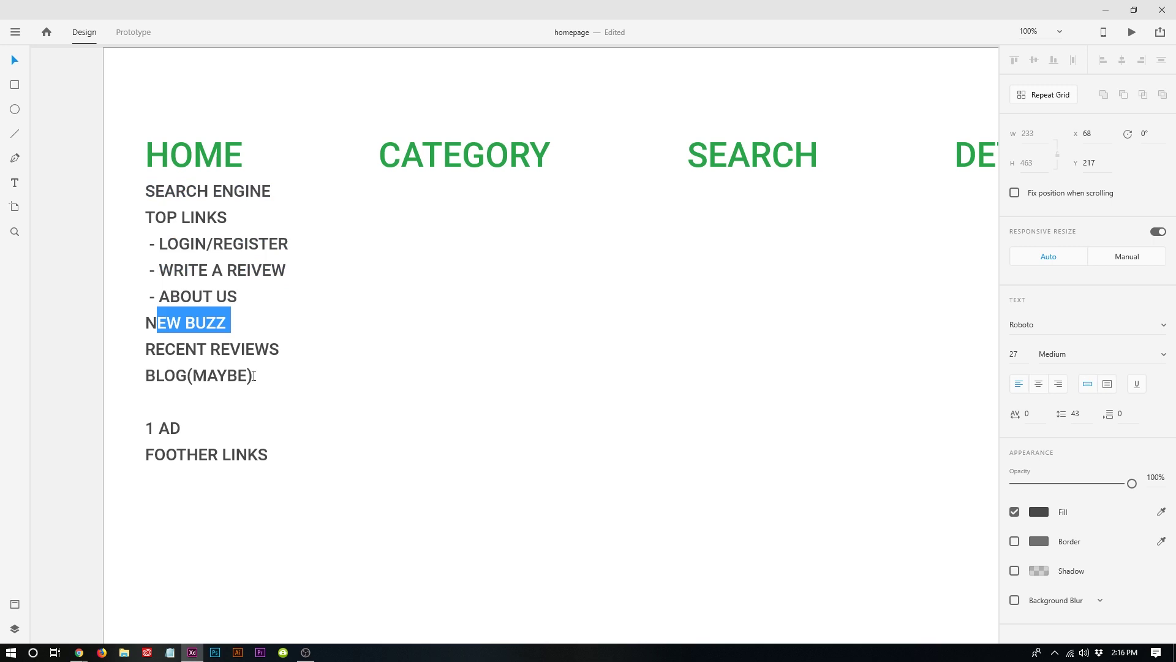
double_click(207, 375)
key("Escape")
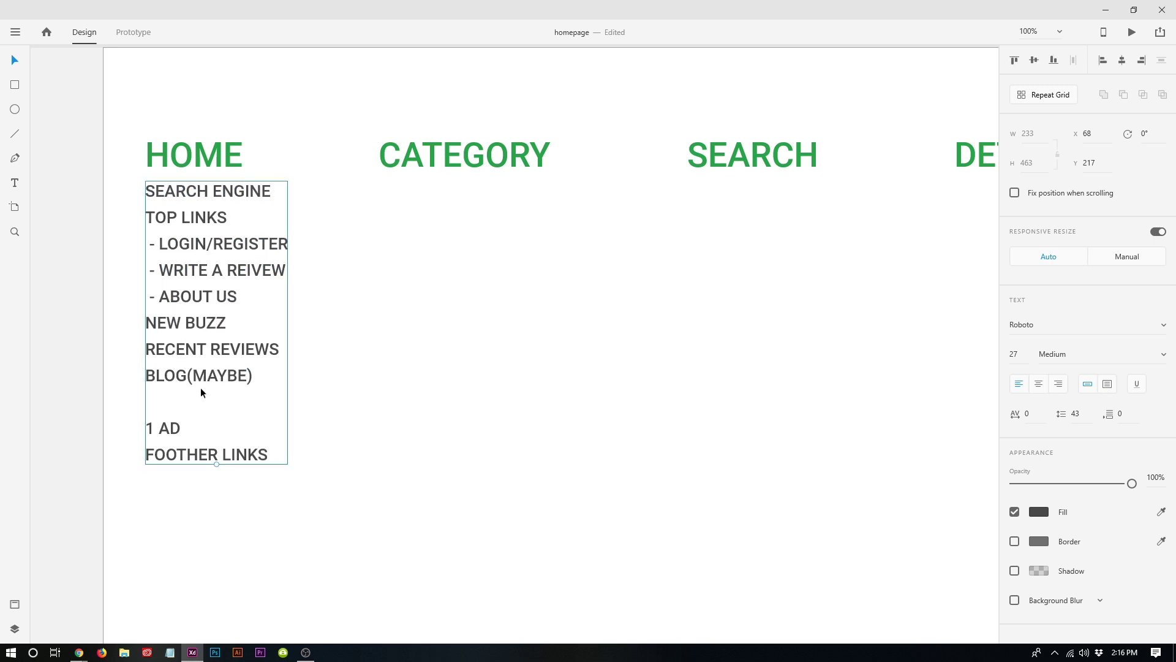
double_click(172, 431)
left_click(198, 428)
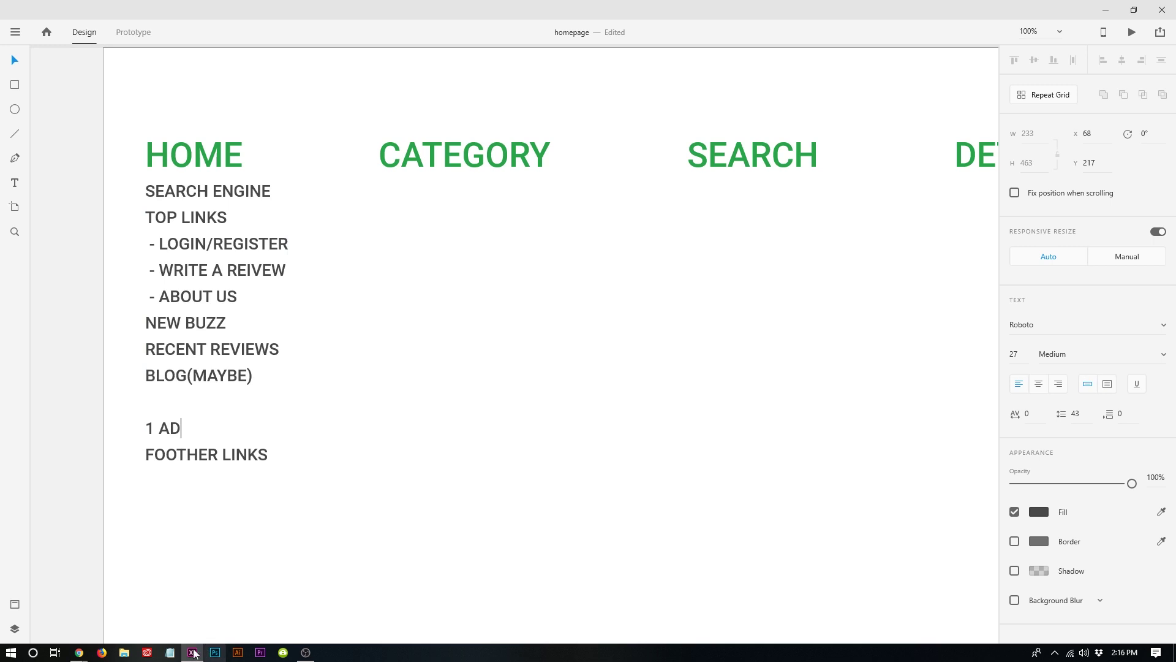
Duplicate the HOME list under the CATEGORY heading at X 449 and highlight the copy's TOP LINKS block through ABOUT US.
key("Escape")
left_click_drag(258, 254, 428, 253)
double_click(425, 238)
left_click(425, 190)
triple_click(435, 190)
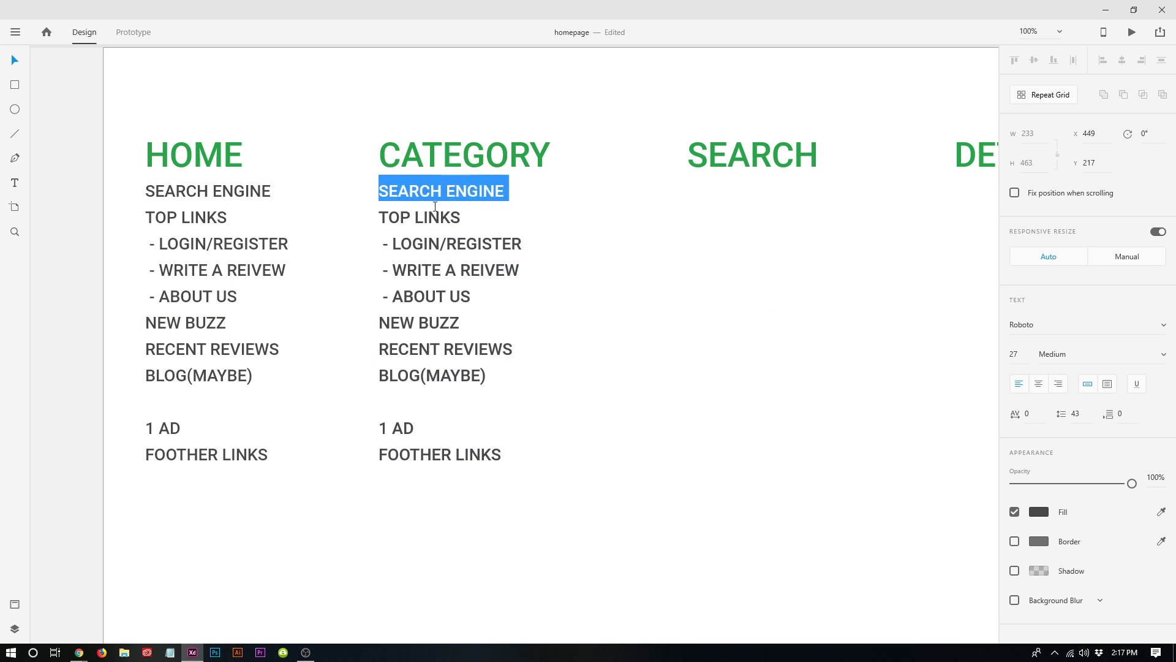
left_click_drag(382, 216, 481, 294)
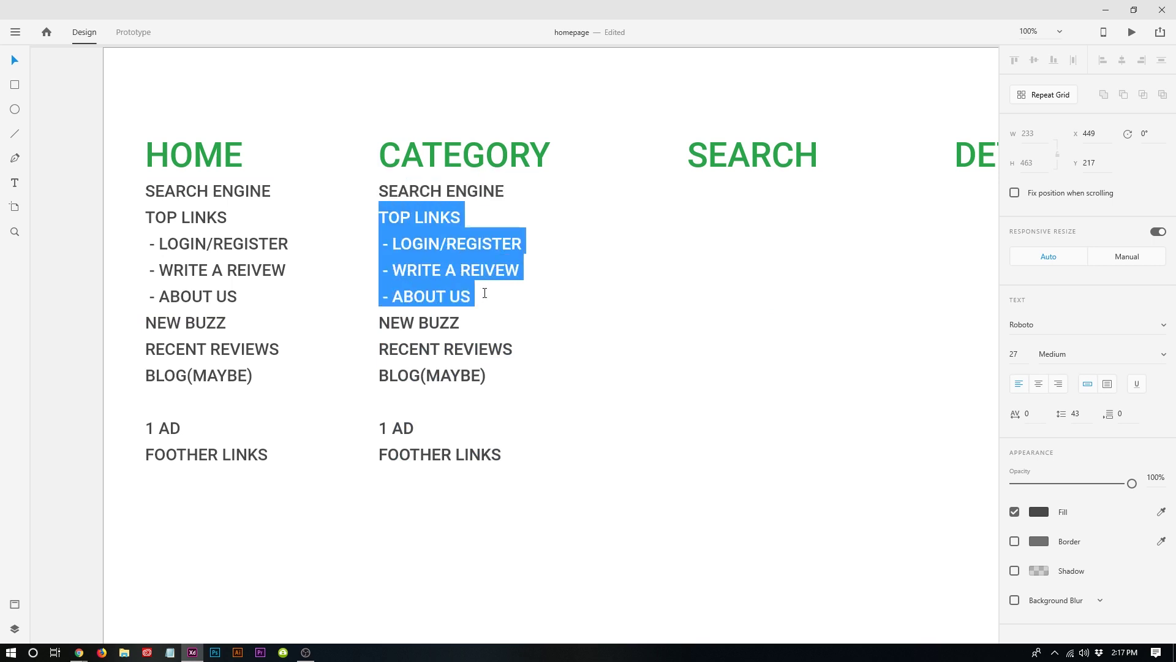
Insert a blank line between ABOUT US and NEW BUZZ in the CATEGORY list and highlight the NEW BUZZ line.
left_click(473, 292)
key("Return")
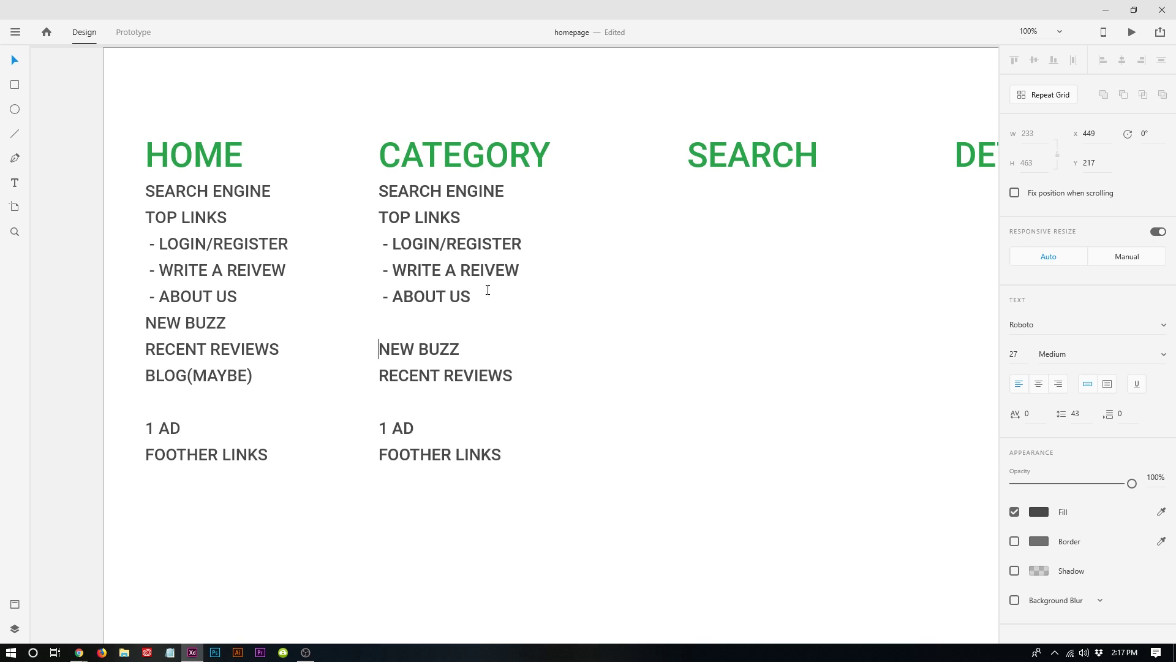
key("shift+Right")
key("shift+Right")
key("shift+Right")
key("shift+Right")
key("shift+Right")
key("shift+Right")
key("shift+Right")
key("shift+Right")
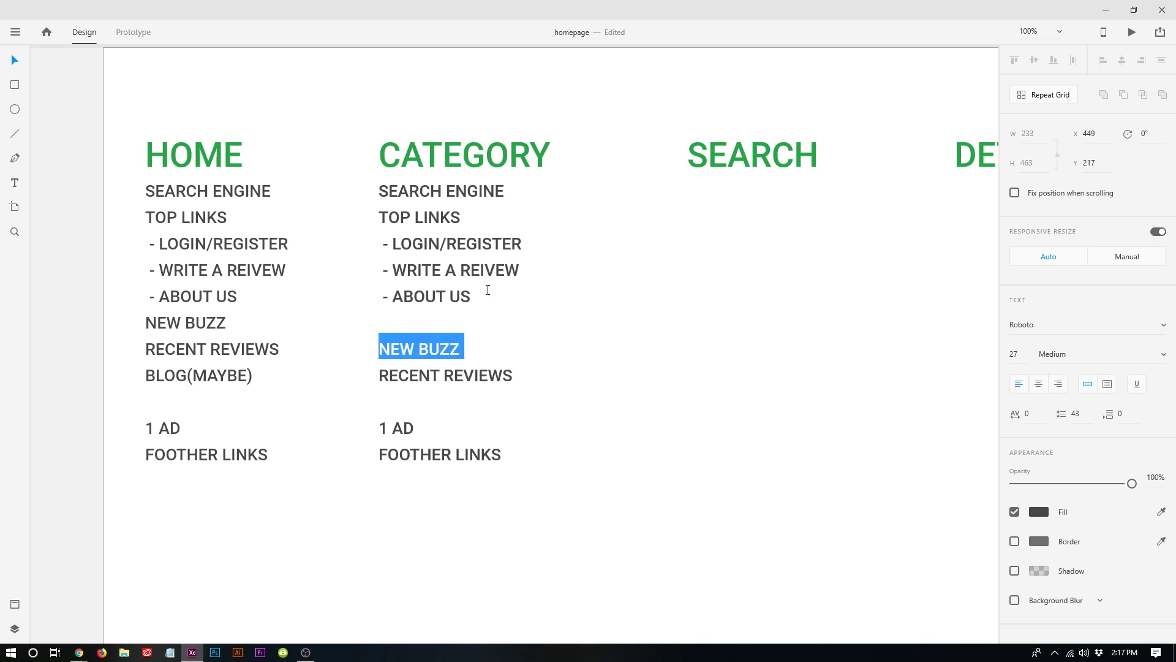
Add the line BEST "CATEGORY" IN "LOCATION" directly above NEW BUZZ in the CATEGORY list.
key("Up")
key("Return")
type("Best")
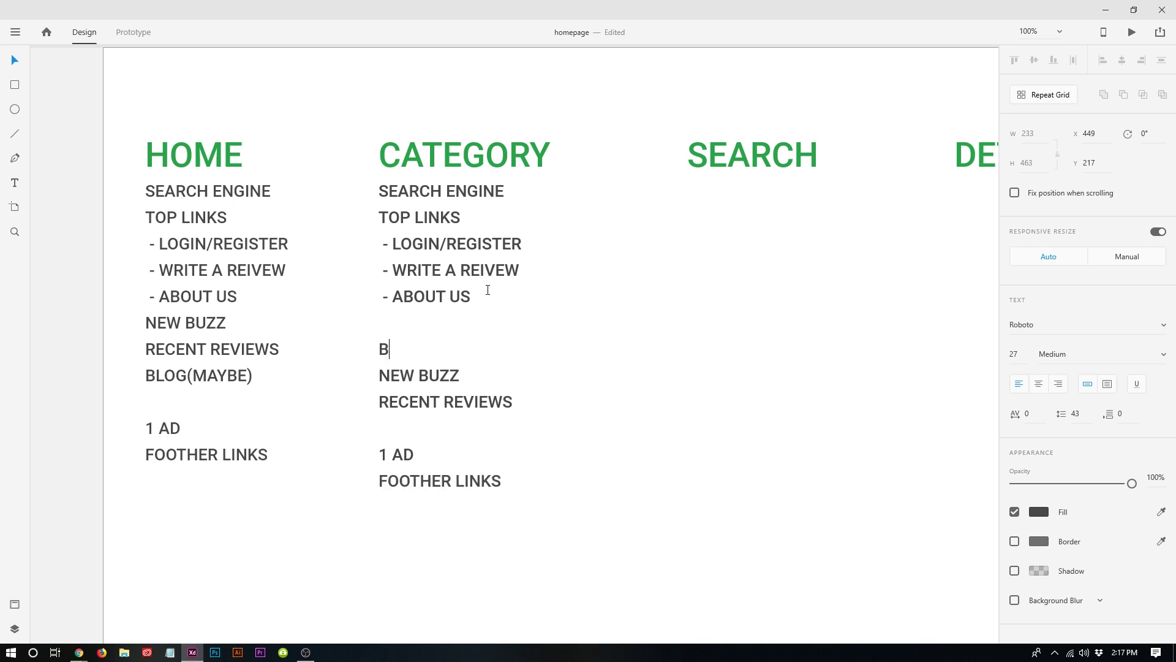
key("BackSpace")
key("BackSpace")
key("BackSpace")
key("BackSpace")
type("BEST \"CATEGORY")
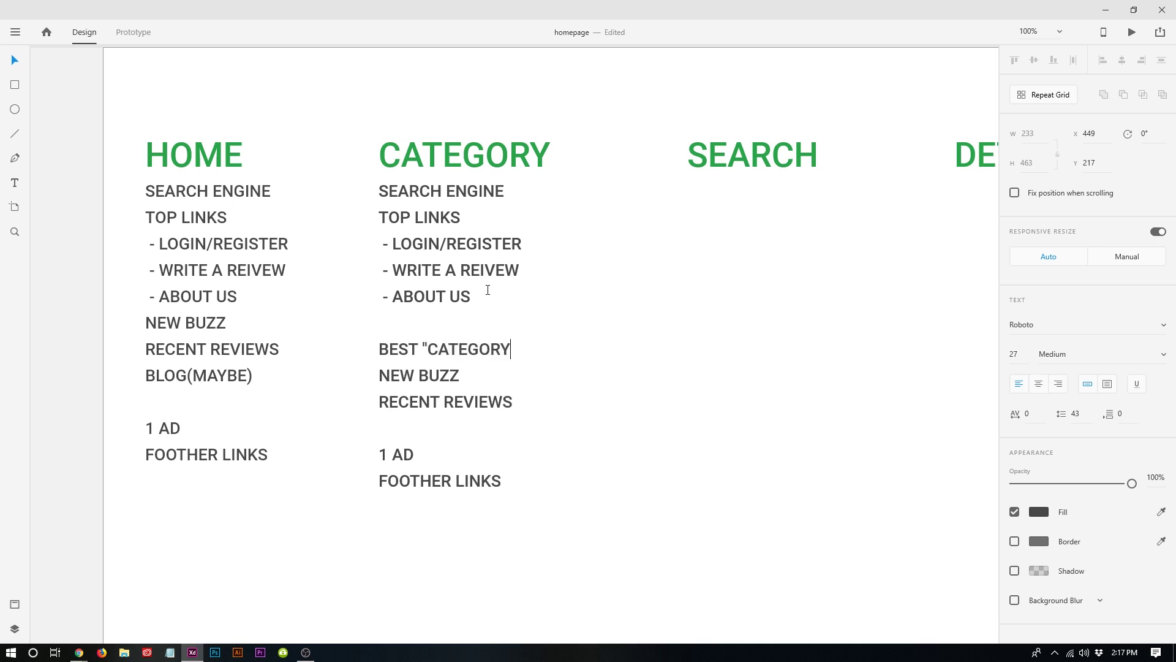
type("\" IN \"LOCATION")
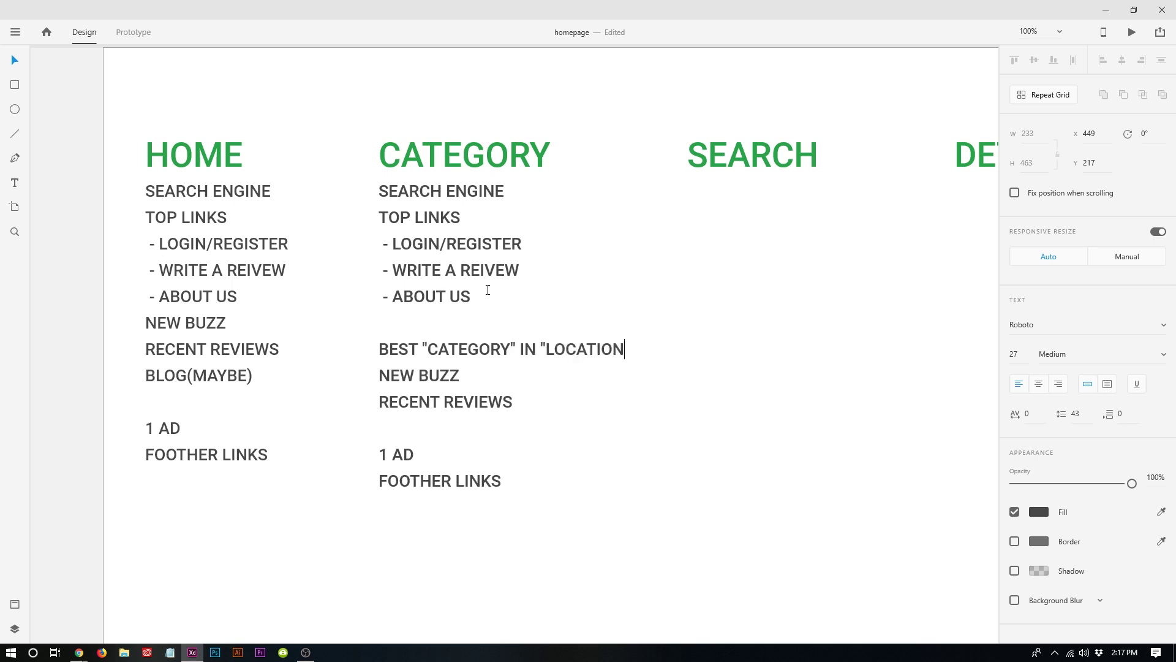
type("\"")
Review the BEST "CATEGORY" IN "LOCATION" line, highlighting its category and location placeholders.
left_click_drag(378, 351, 637, 349)
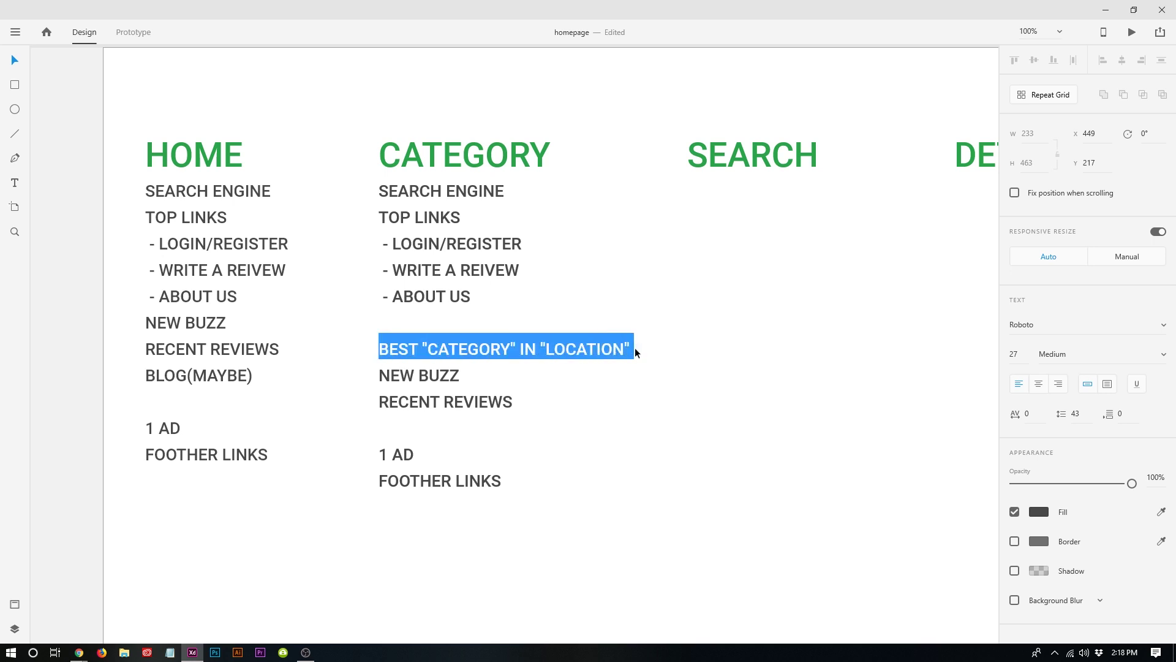
left_click(490, 354)
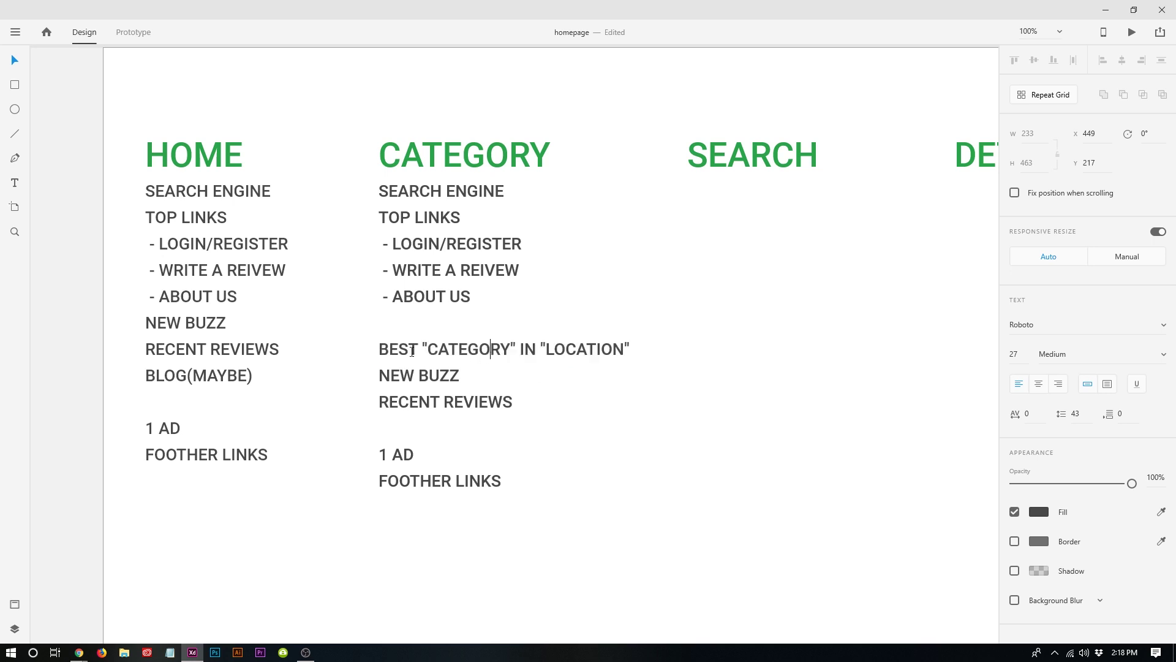
double_click(383, 345)
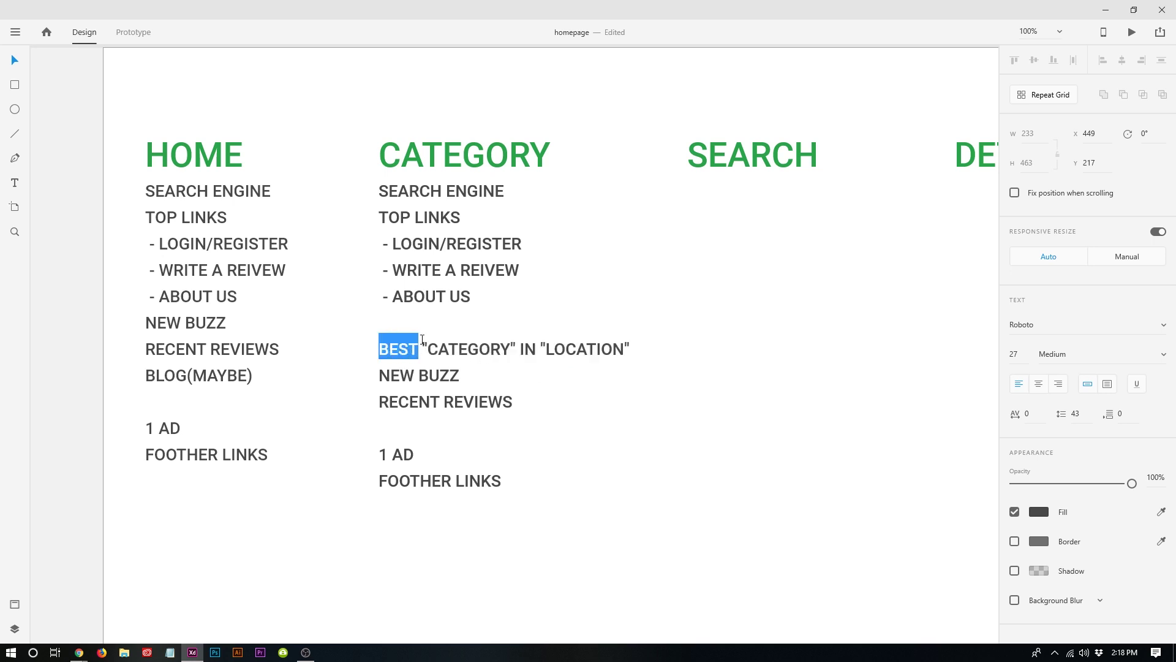
left_click_drag(428, 349, 621, 349)
left_click(530, 353)
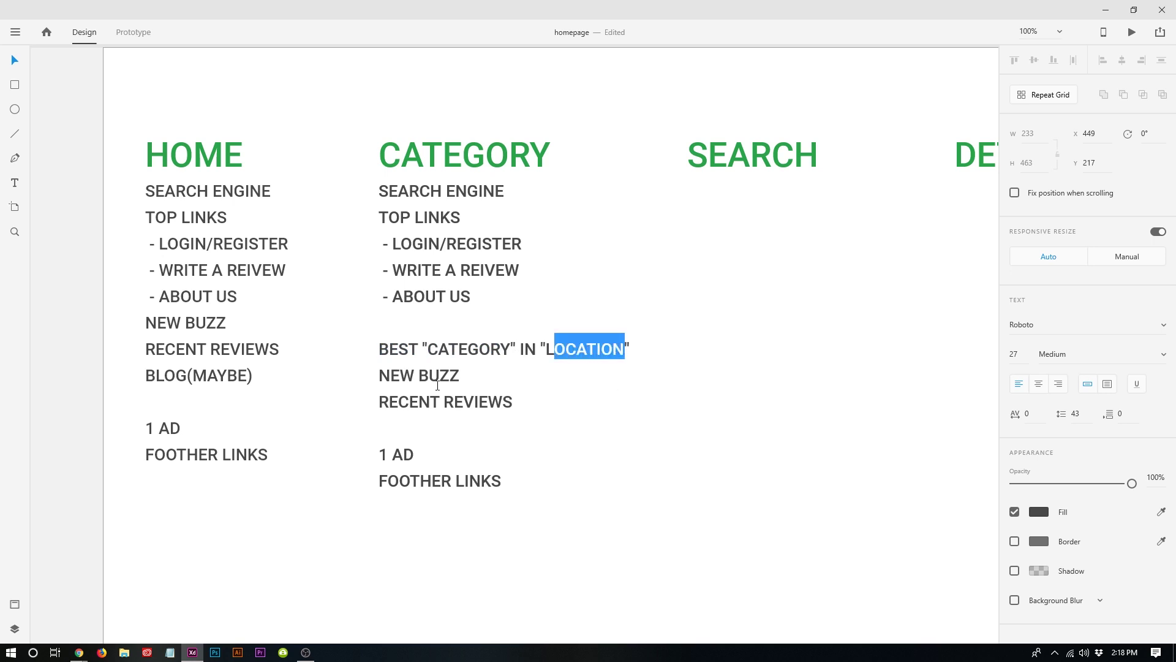
left_click_drag(377, 349, 606, 349)
double_click(606, 351)
double_click(471, 351)
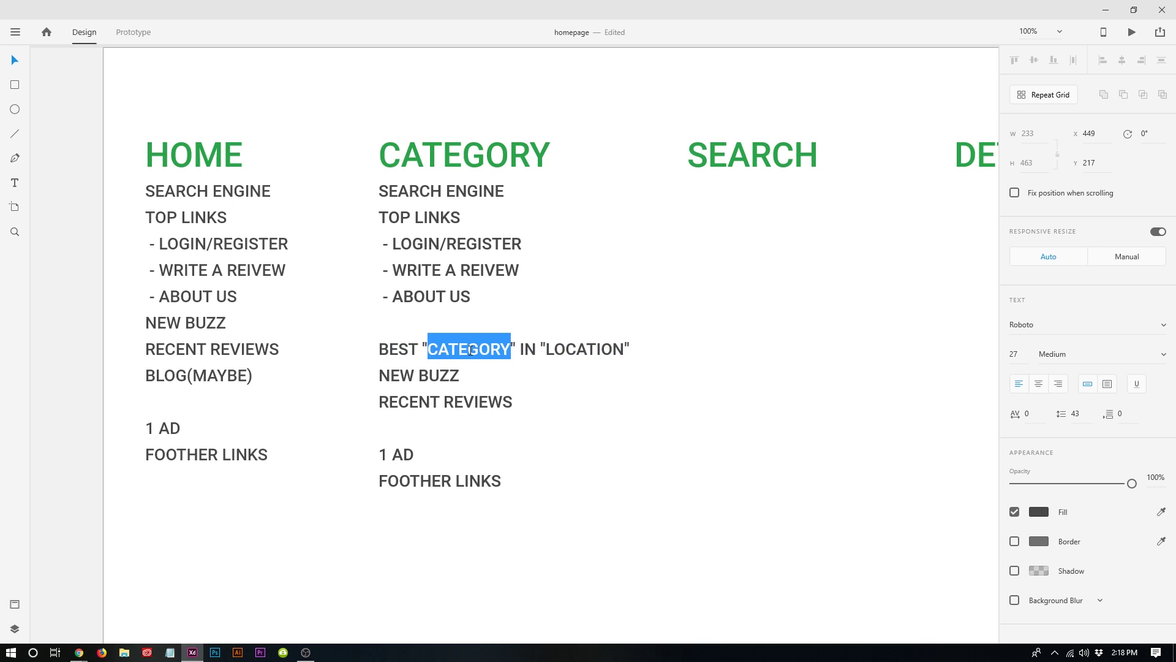
Switch to Zhaboom's homepage in Chrome and open its Halal Restaurants category page.
left_click(79, 651)
left_click(198, 601)
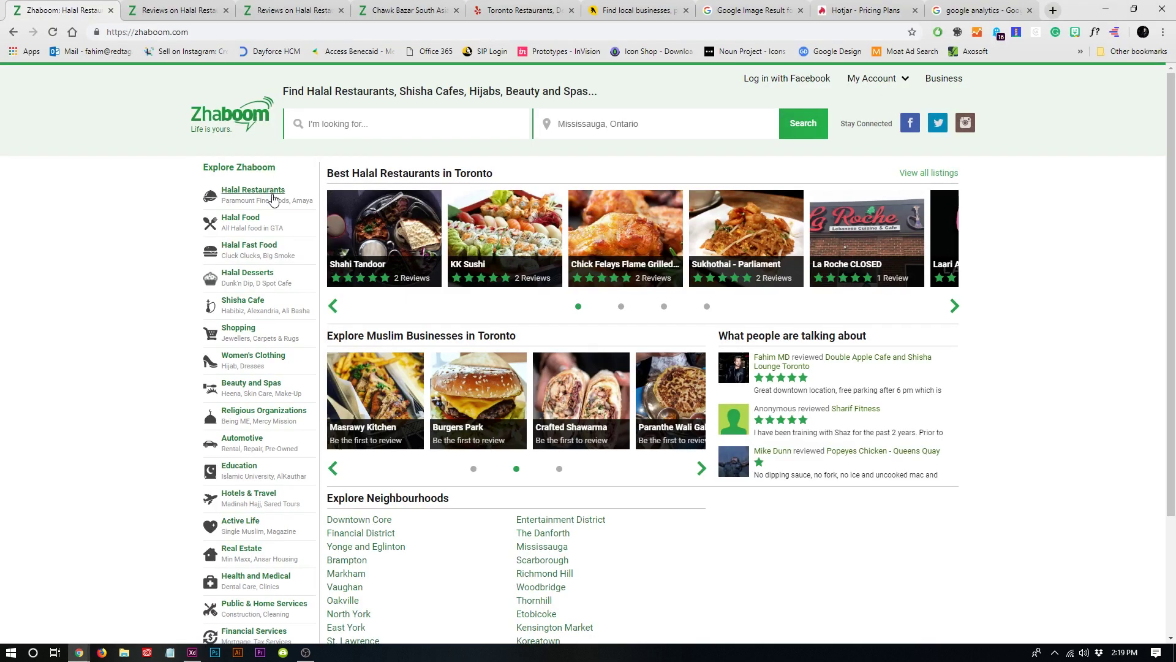
left_click(253, 190)
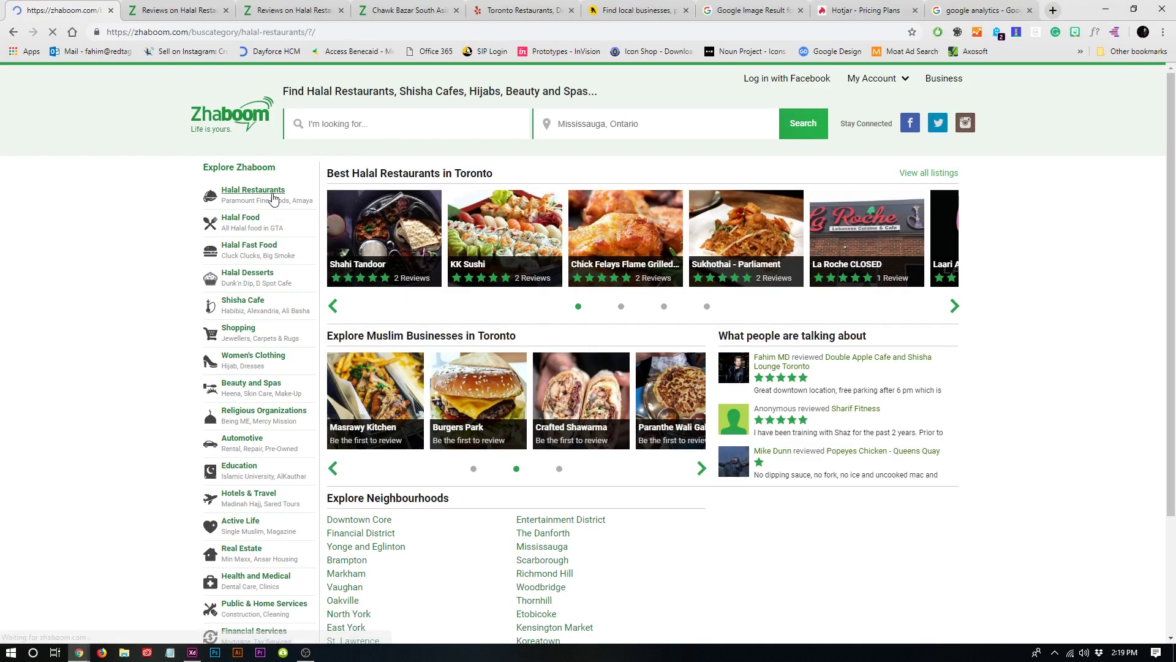
Examine the Halal Restaurants page's best listings, neighbourhood search and Your Review Awaits sections.
left_click_drag(340, 189, 520, 191)
left_click(518, 193)
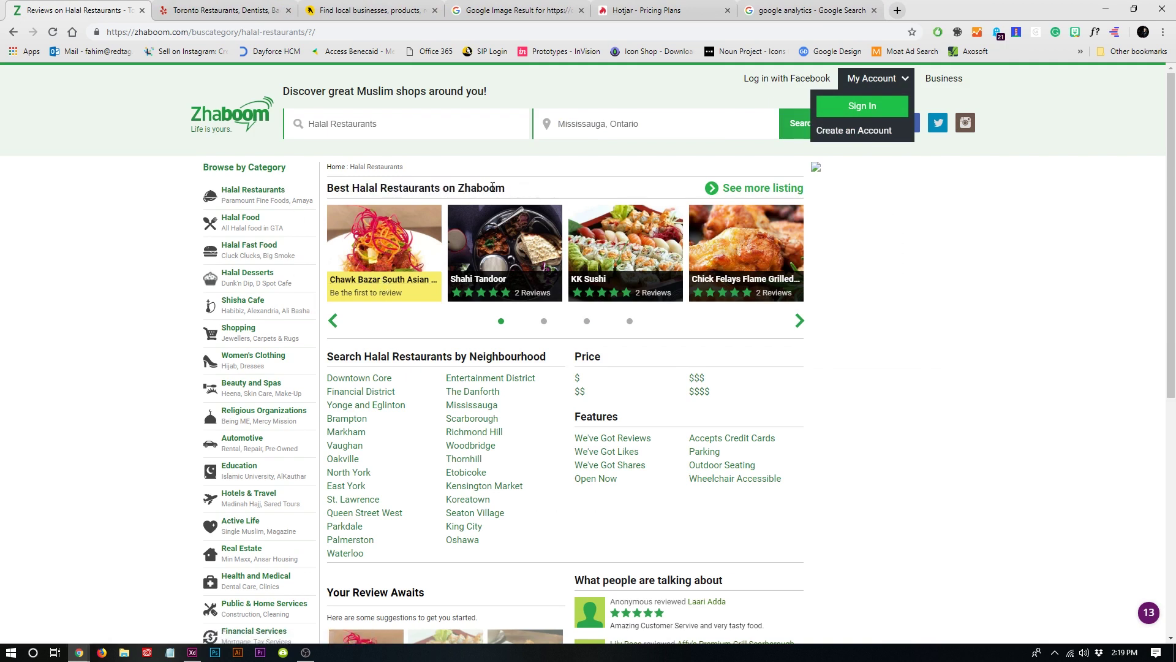
double_click(493, 188)
left_click_drag(339, 356, 531, 359)
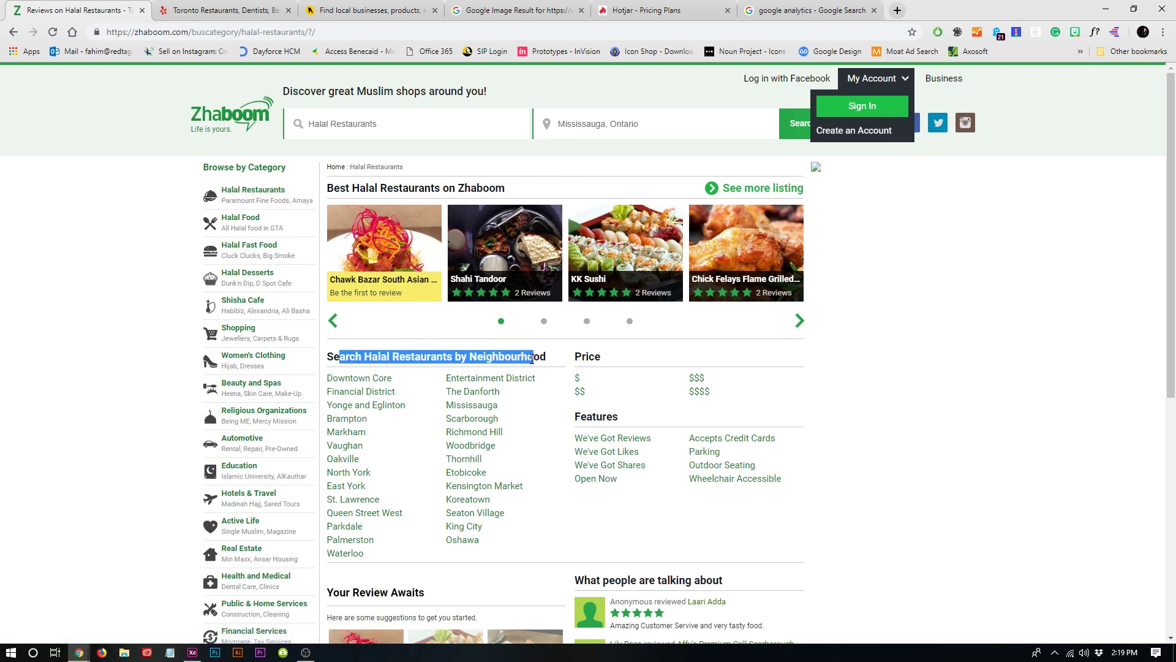
scroll(531, 359, "down", 7)
triple_click(387, 450)
scroll(387, 449, "up", 2)
triple_click(353, 294)
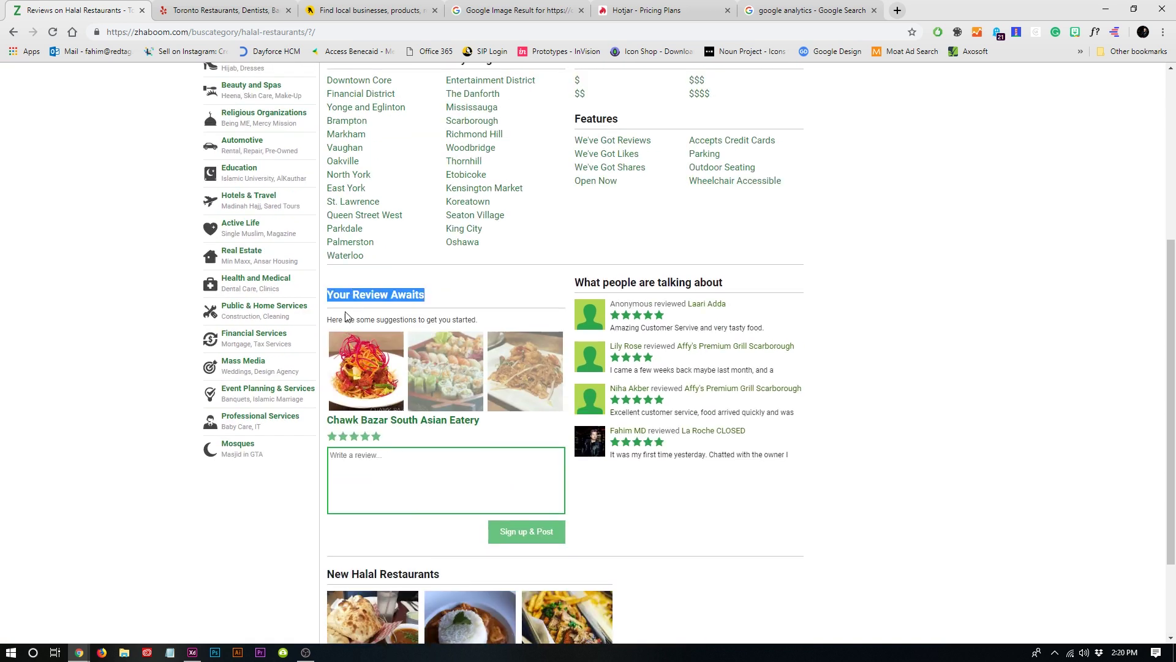
Open zhaboom.com/buscategory/halal-restaurants/?/ in Firefox.
type("https://zhaboom.com/buscategory/halal-restaurants/?/")
key("Return")
double_click(579, 70)
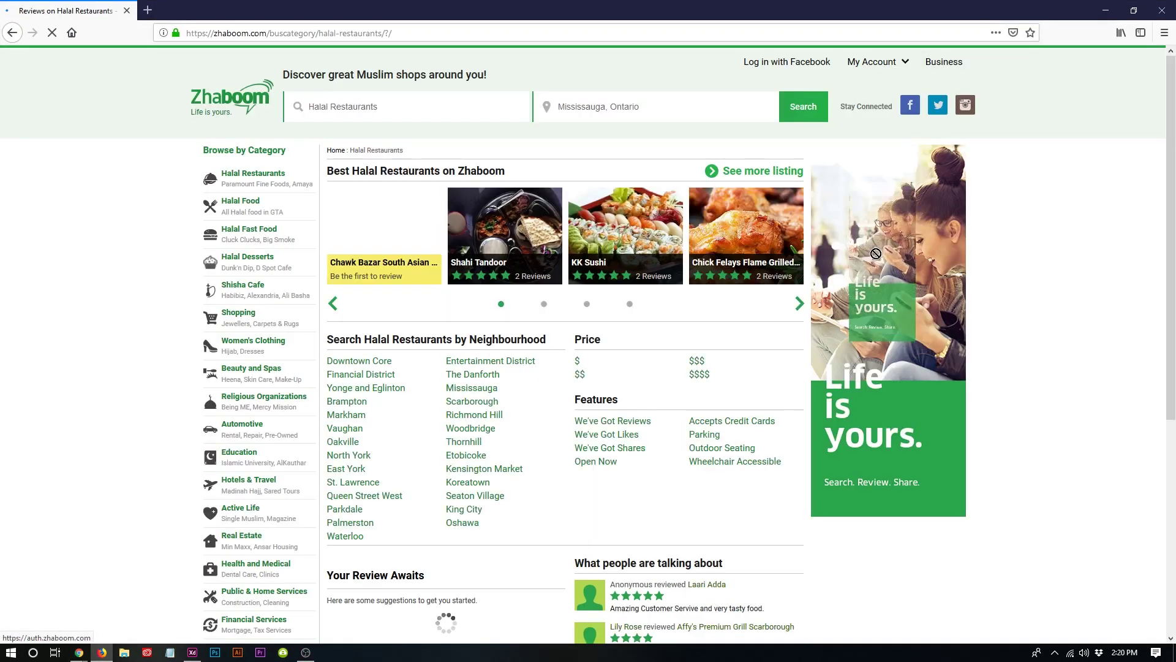
Examine the category page's ads, Browse by Category list and New Halal Restaurants section in Firefox.
scroll(880, 333, "down", 6)
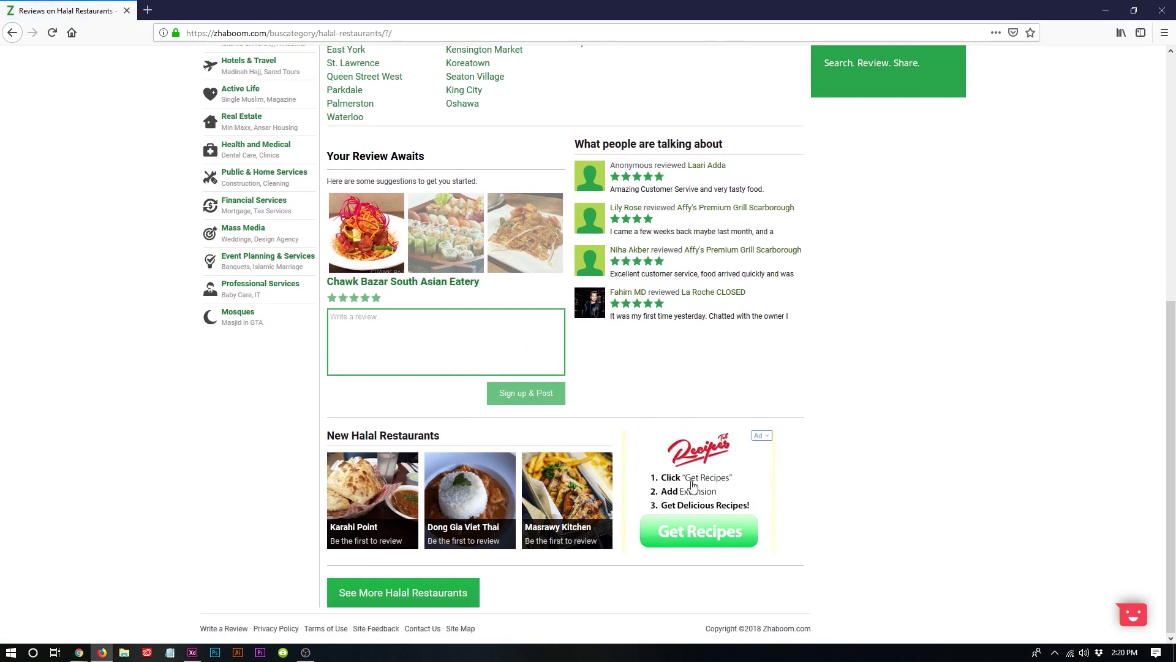
scroll(893, 472, "up", 6)
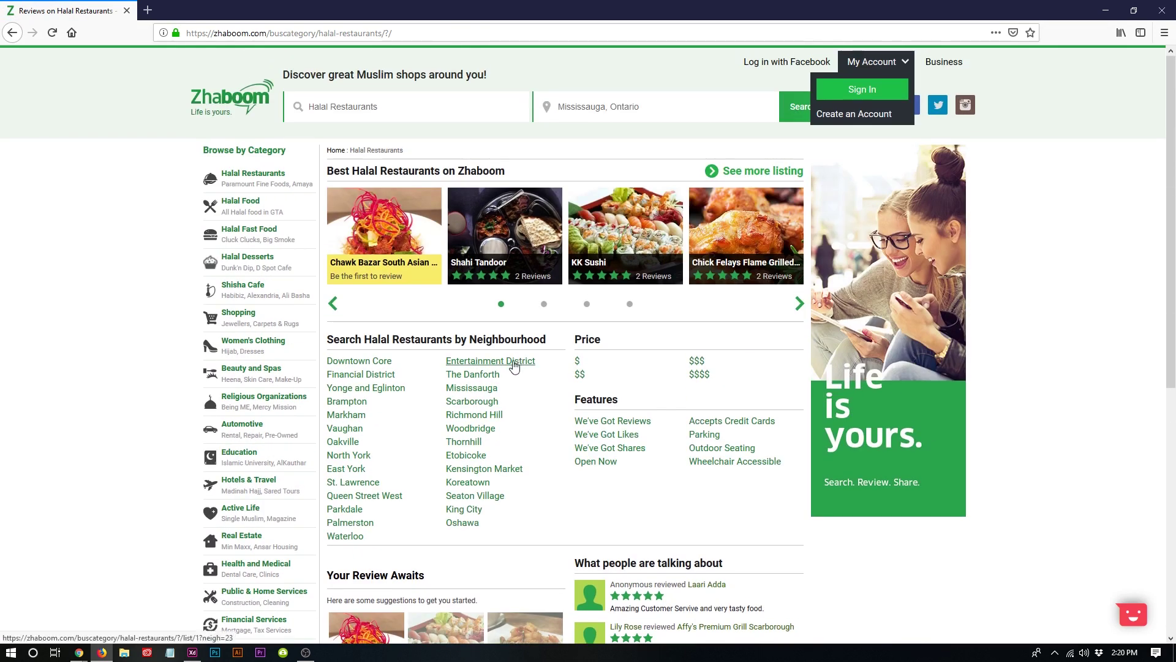
left_click_drag(233, 163, 220, 515)
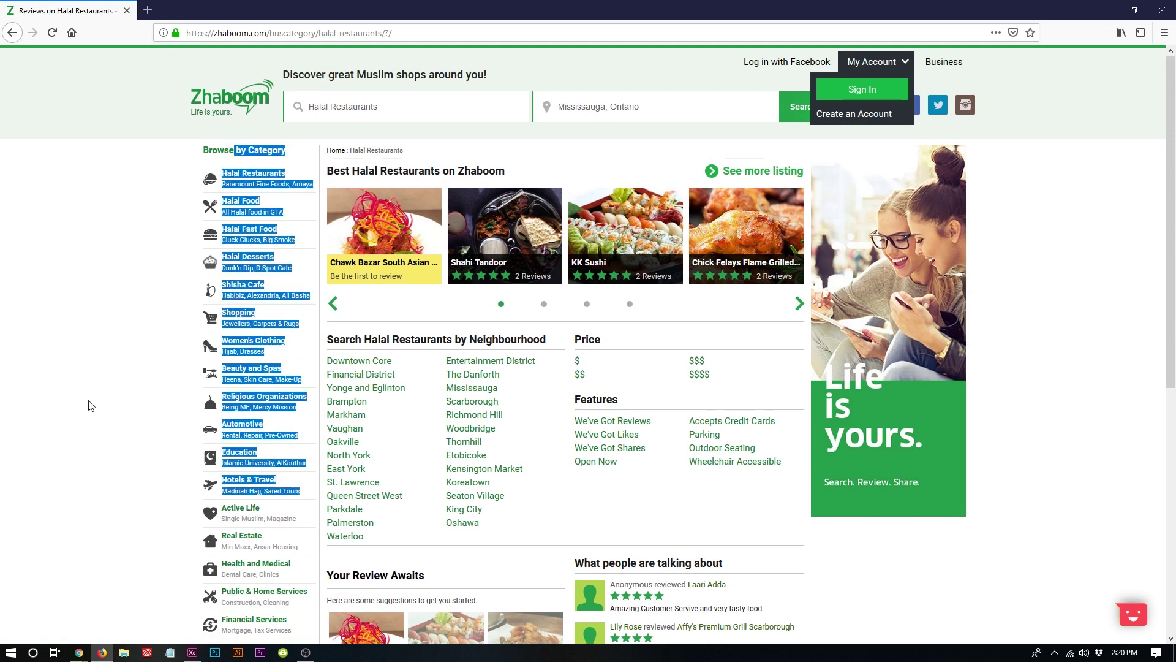
left_click(86, 392)
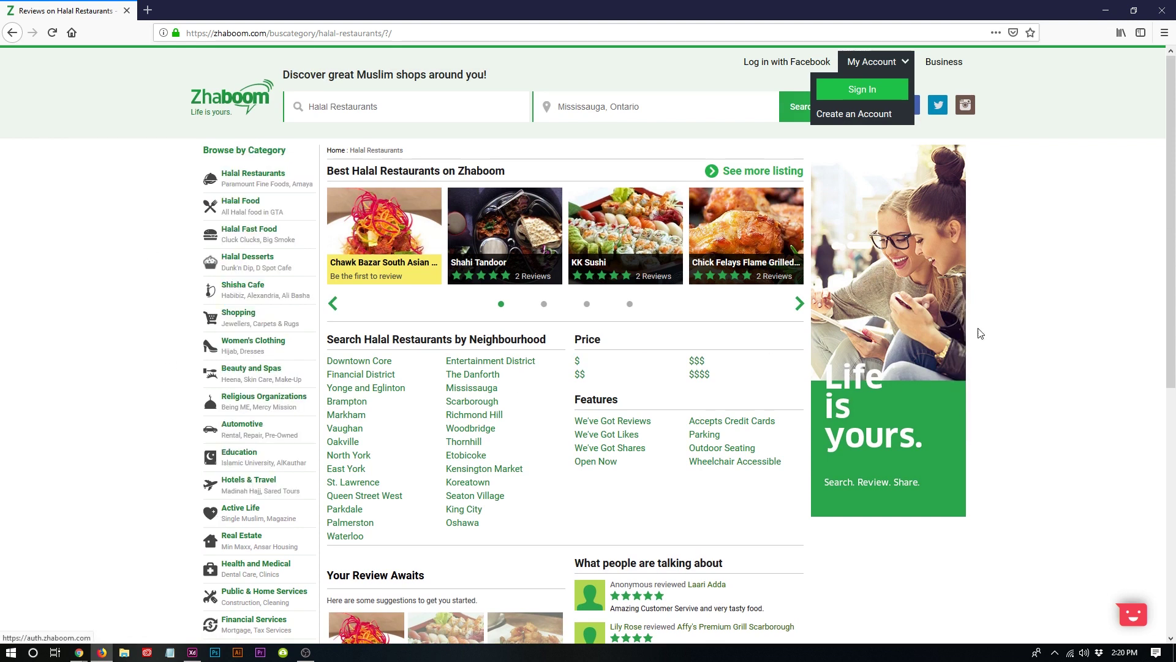
scroll(976, 328, "down", 2)
scroll(958, 385, "up", 2)
scroll(906, 368, "down", 7)
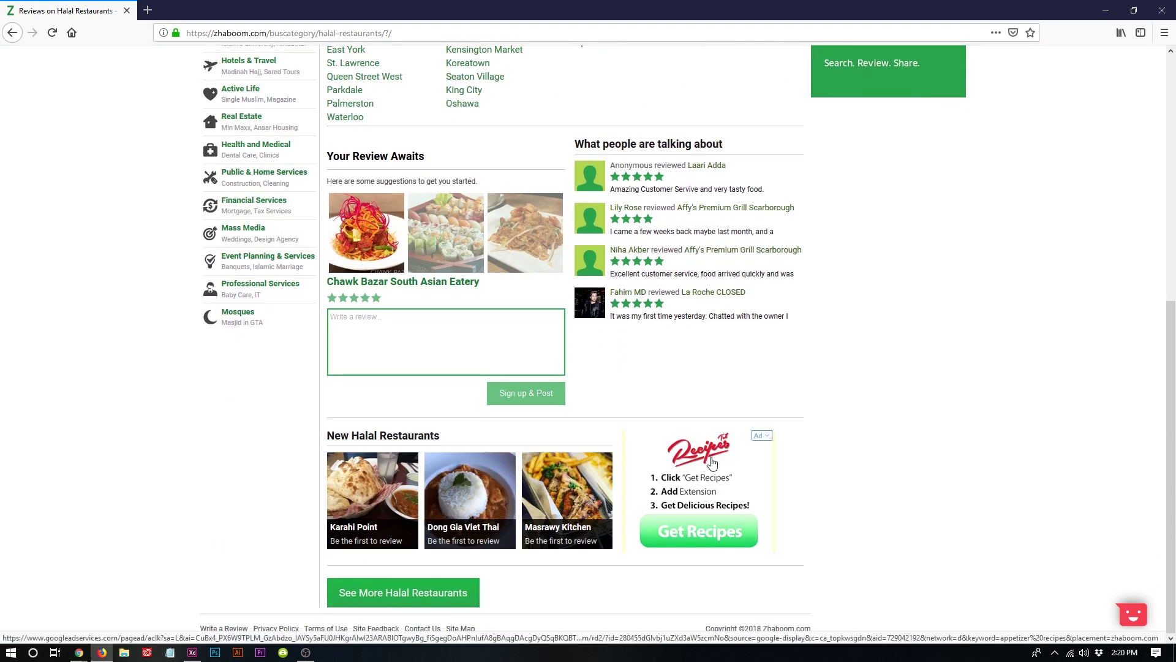
left_click_drag(351, 436, 327, 437)
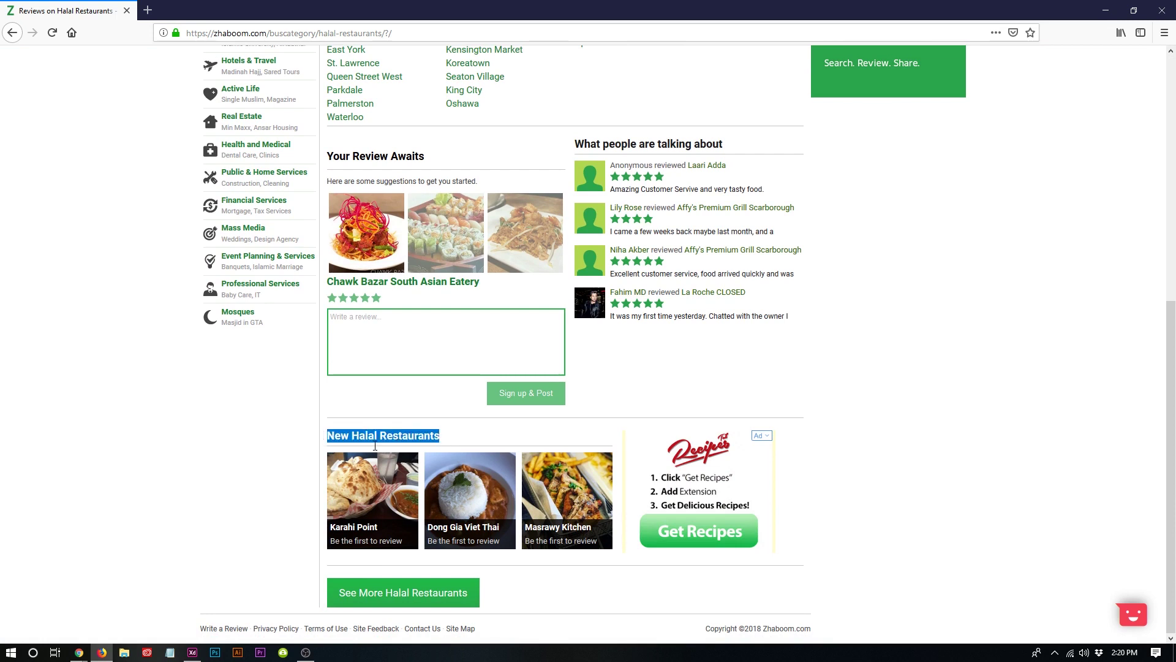
Return to Adobe XD and extend the CATEGORY list's NEW BUZZ line with IN "LOCATION".
left_click(197, 654)
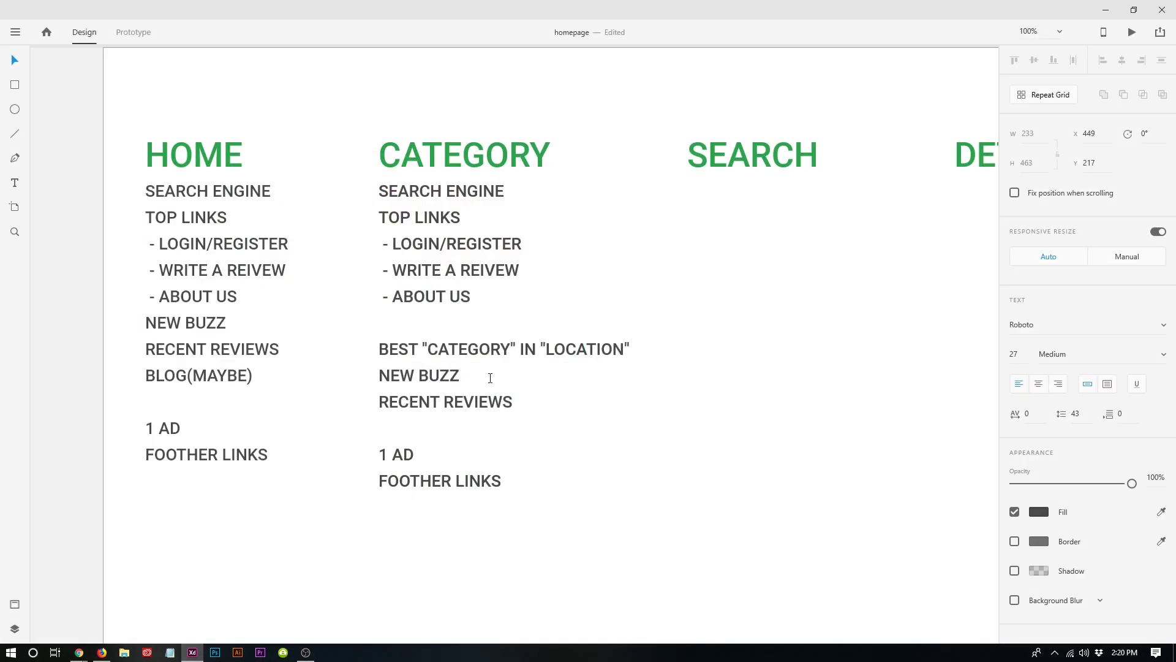
type("\"")
key("BackSpace")
type("IN :")
key("BackSpace")
type("\"LOCATION\"")
Check Zhaboom's Halal Restaurants page in Chrome again, and return to the Adobe XD outline.
mouse_move(79, 652)
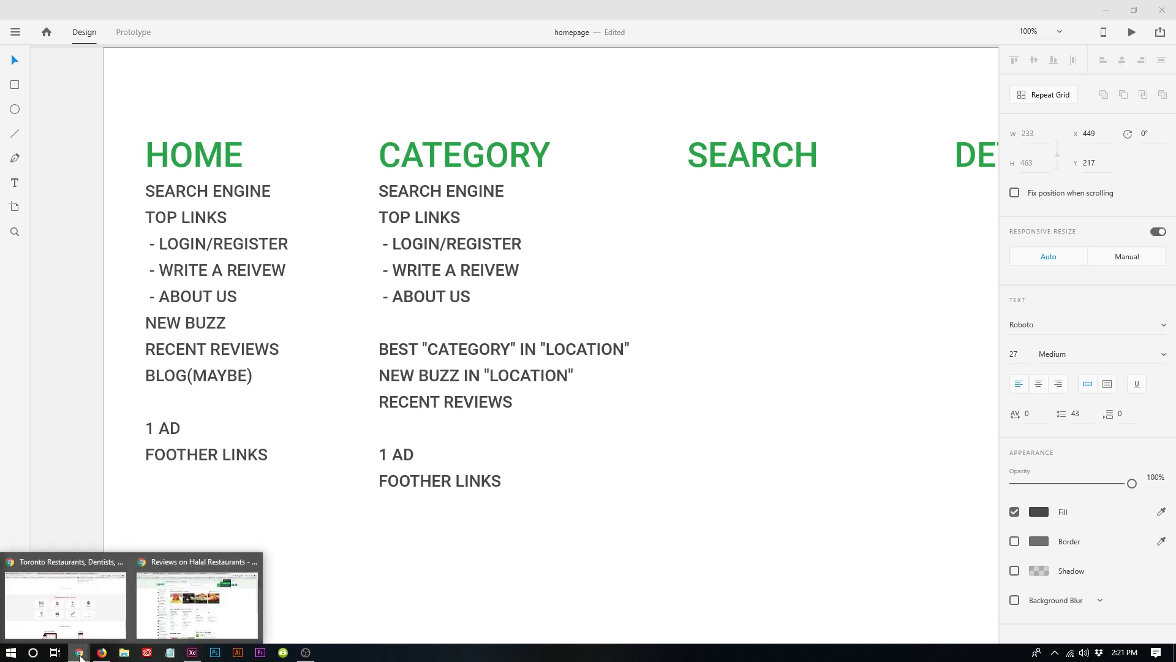
left_click(241, 618)
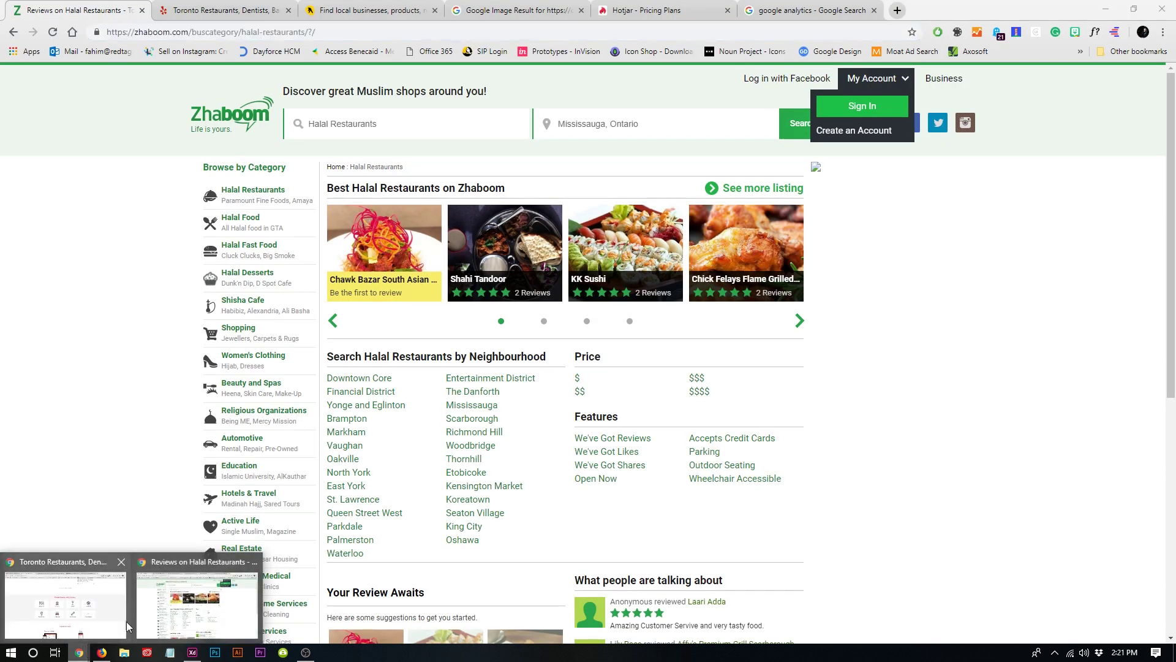
left_click(191, 653)
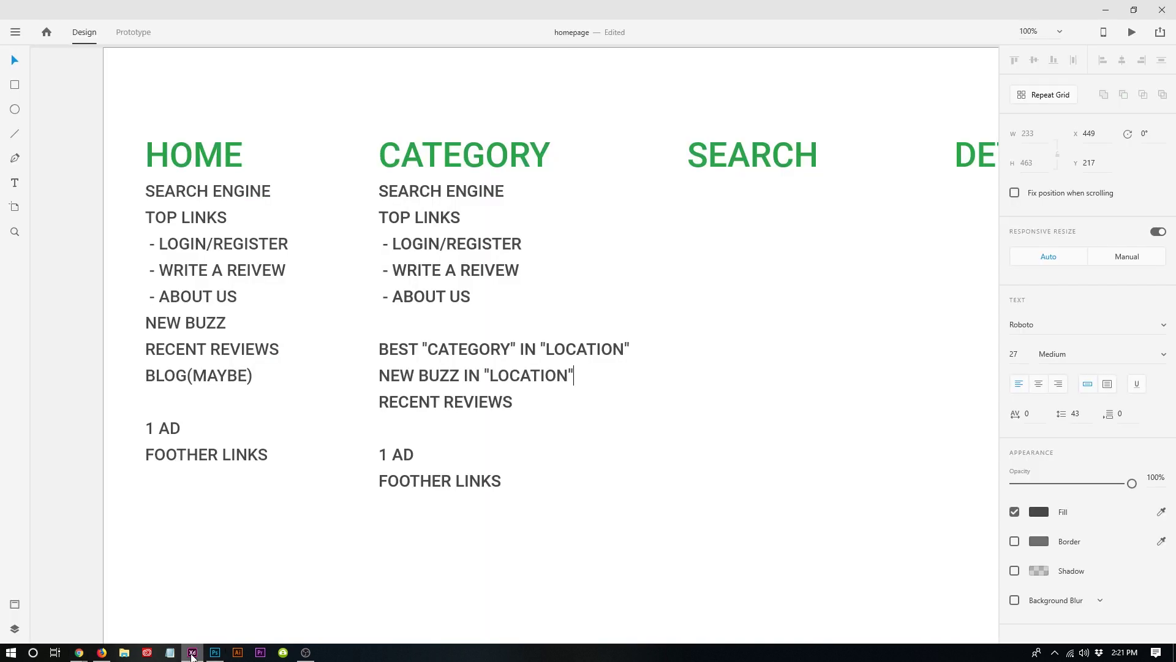
Review the CATEGORY list's BEST and NEW BUZZ lines with their location placeholders, and its TOP LINKS block.
left_click(415, 374)
key("Up")
left_click(469, 349)
key("Right")
key("Right")
key("Right")
key("Right")
key("Right")
key("Right")
key("Right")
key("Right")
key("Right")
key("Right")
key("Right")
key("Right")
key("Right")
left_click(522, 374)
double_click(522, 375)
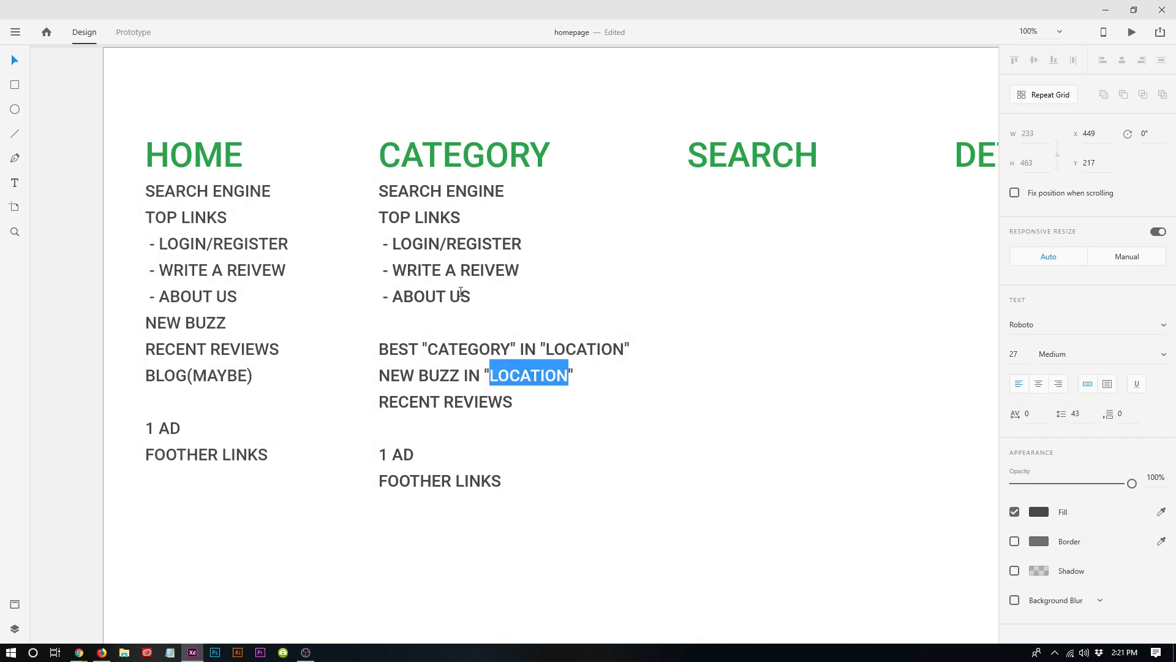
left_click_drag(415, 213, 474, 295)
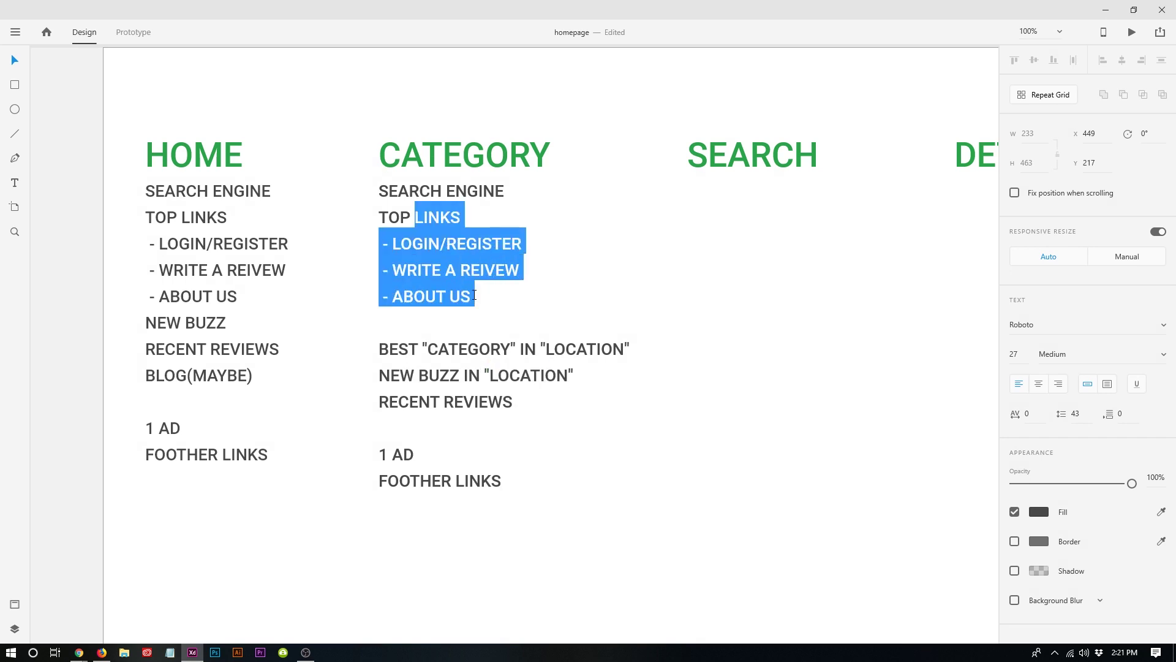
Append (SMALL SIZE) to the SEARCH ENGINE line in the CATEGORY list.
triple_click(439, 192)
left_click(509, 186)
type("(SMALL")
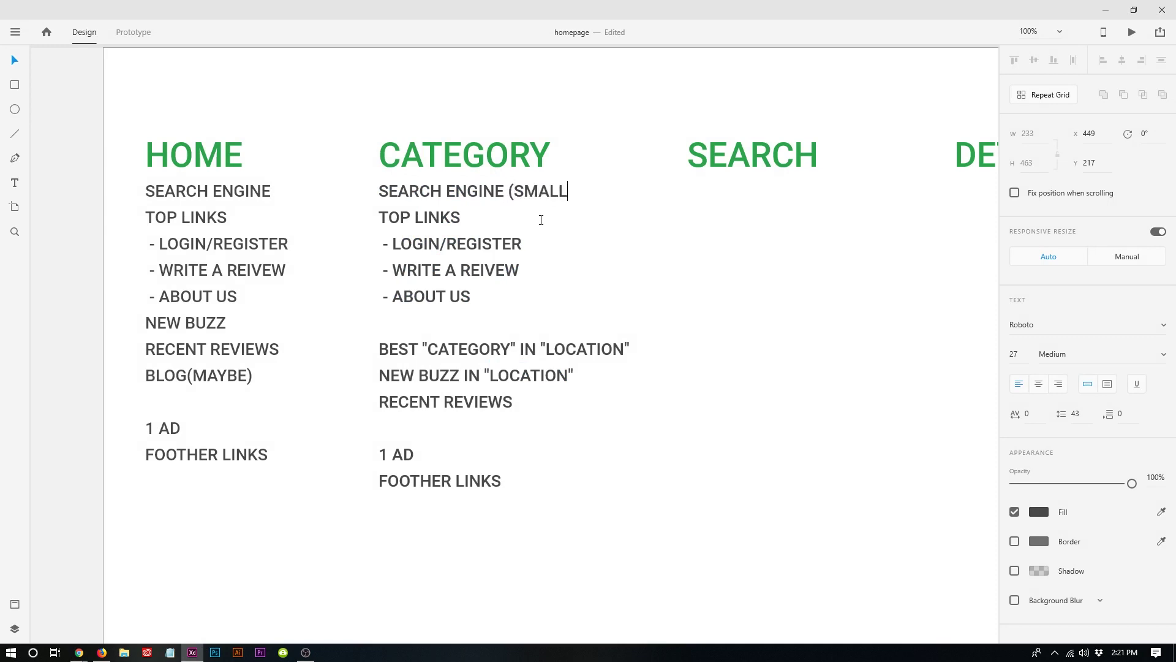
type(" SIZE)")
left_click(541, 220)
Switch to the Airbnb site in Firefox and open Homes from its Explore Airbnb section.
key("alt+Tab")
scroll(171, 381, "down", 6)
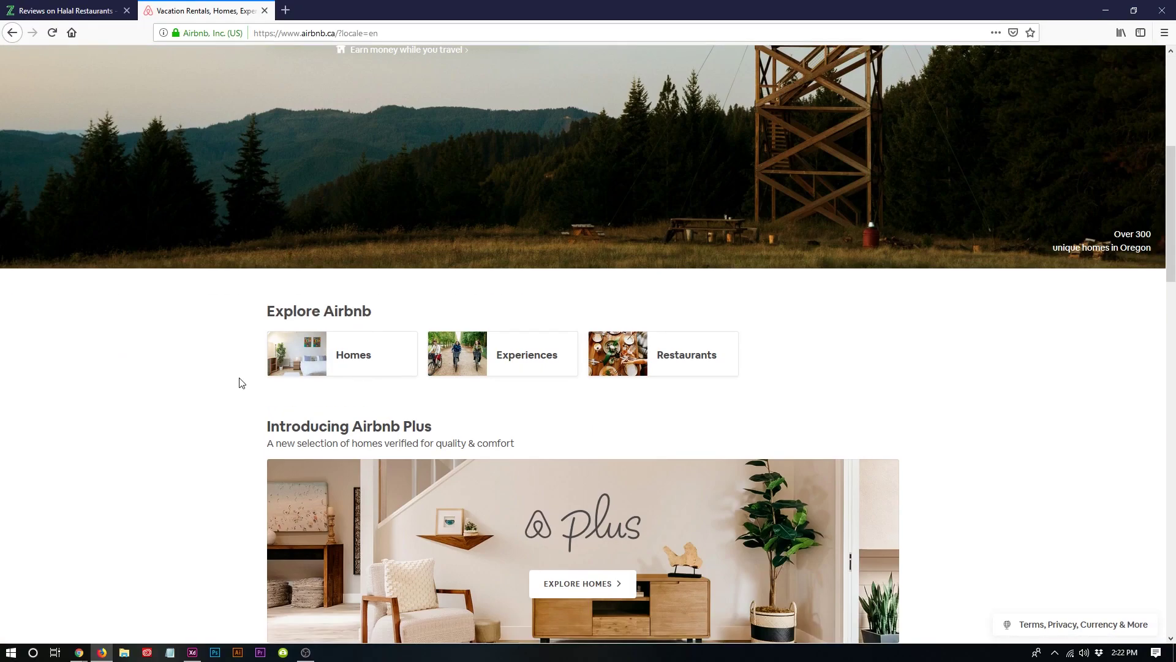
left_click(373, 361)
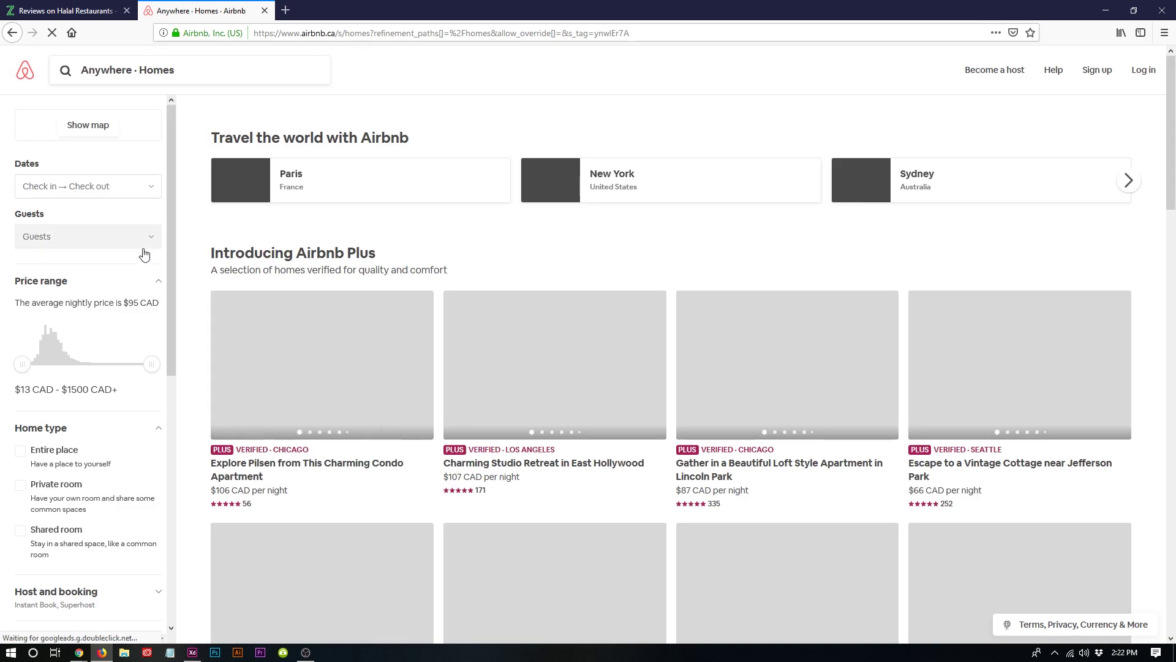
Examine how the compact search bar on Airbnb's Homes page expands and collapses.
left_click(187, 75)
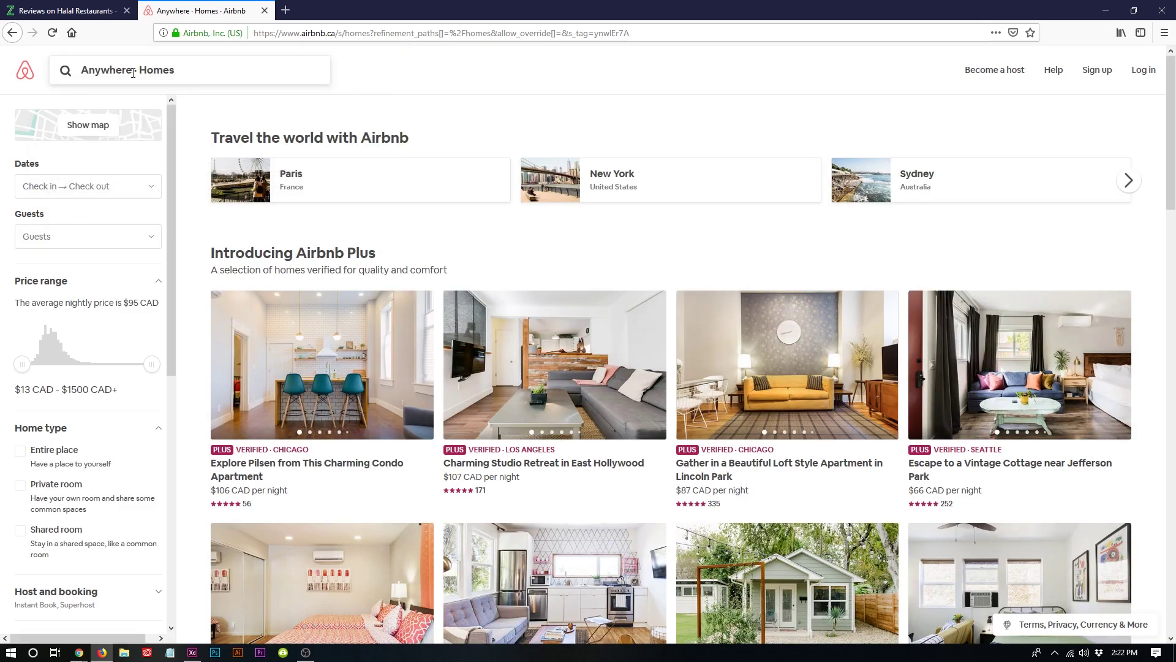
left_click(173, 73)
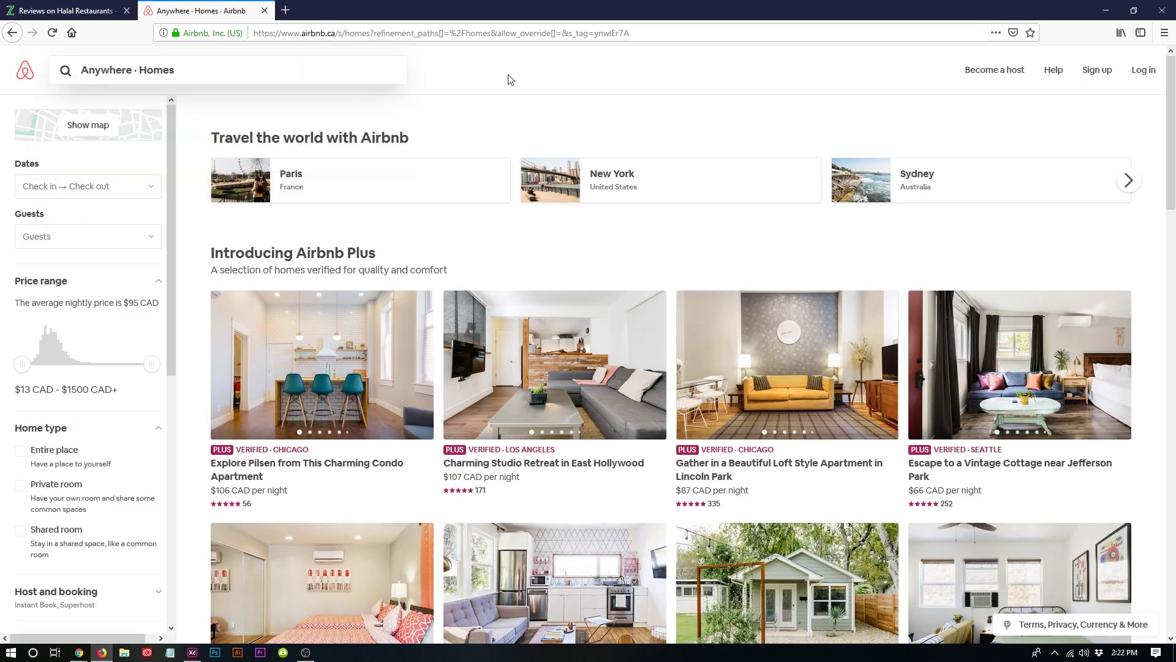
left_click(263, 65)
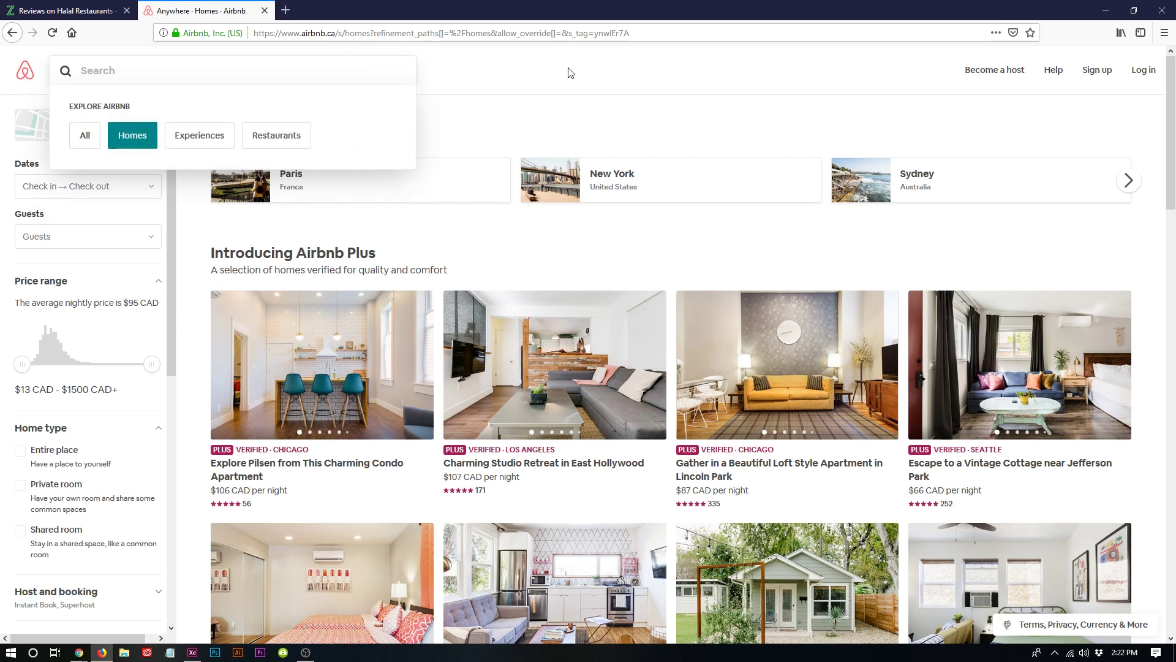
left_click(163, 67)
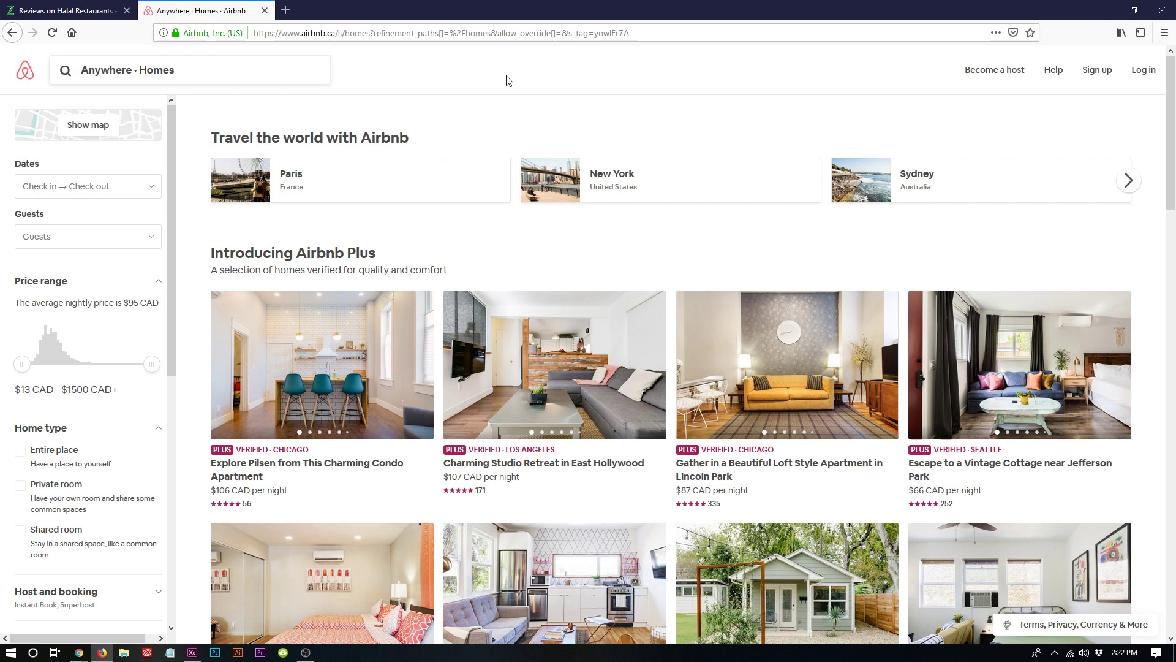
Expand Airbnb's compact search bar, and compare it with the header search on Zhaboom's Halal Restaurants category page.
left_click(257, 69)
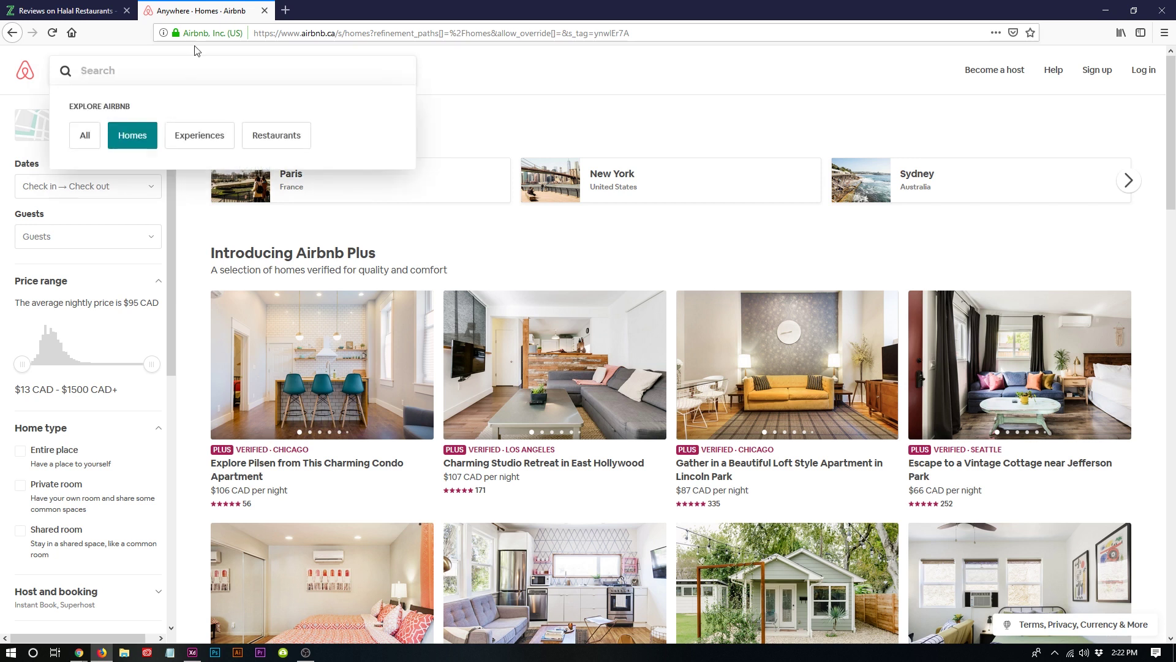
left_click(67, 11)
scroll(314, 133, "up", 10)
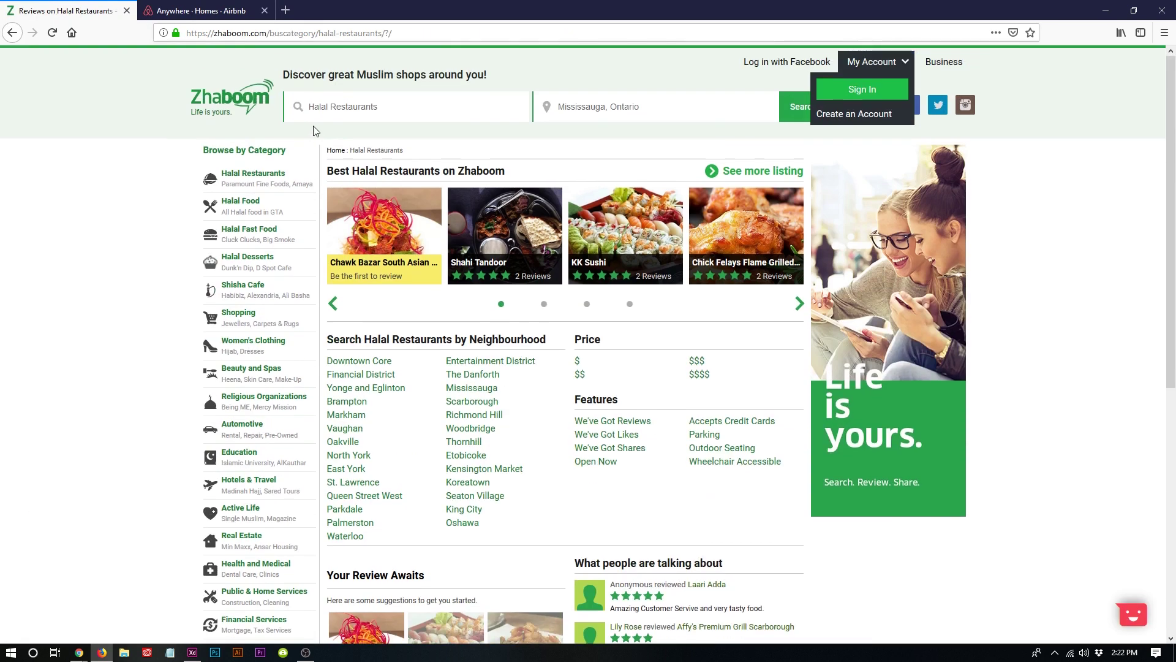
Switch to Adobe XD and replace RECENT REVIEWS with WRITE REVIEWS in the CATEGORY list.
key("alt+Tab")
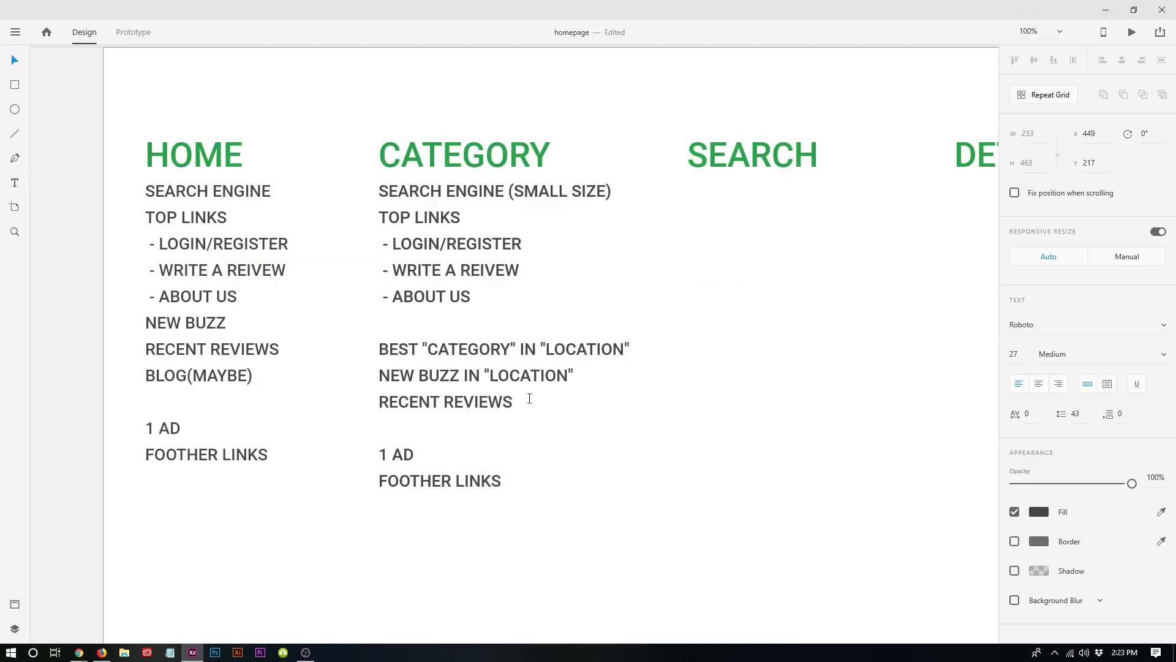
key("shift+Left")
key("shift+Left")
key("shift+Left")
key("shift+Left")
key("shift+Left")
key("shift+Left")
key("shift+Left")
key("shift+Left")
key("shift+Left")
key("shift+Left")
key("shift+Left")
key("shift+Left")
key("shift+Left")
key("shift+Left")
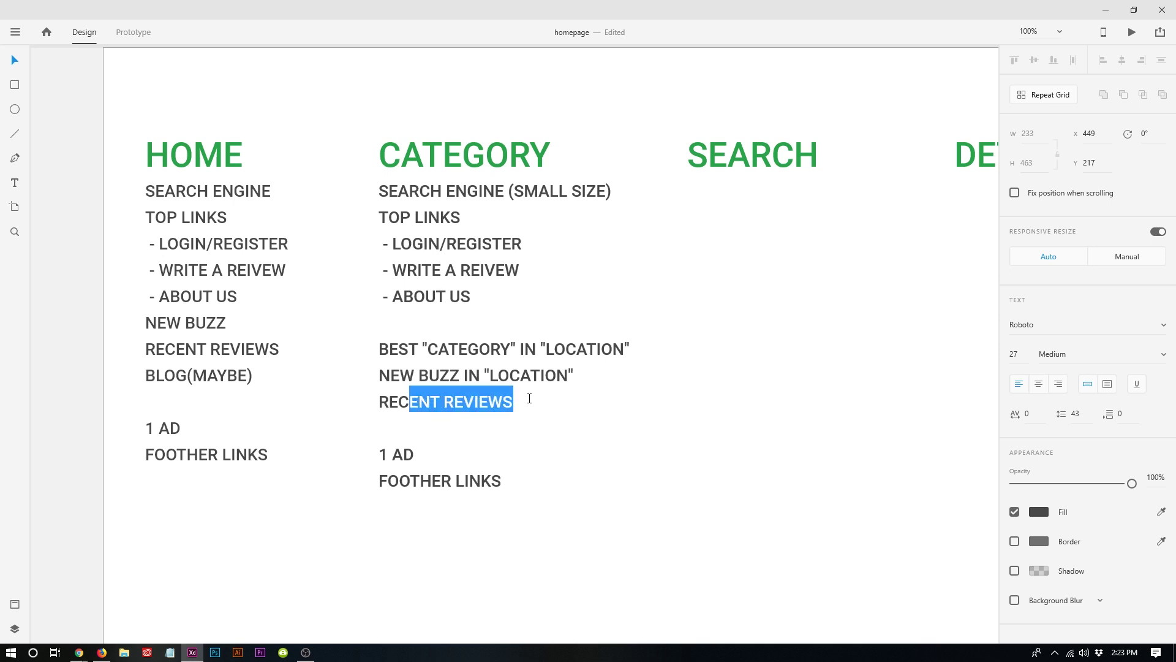
type("W")
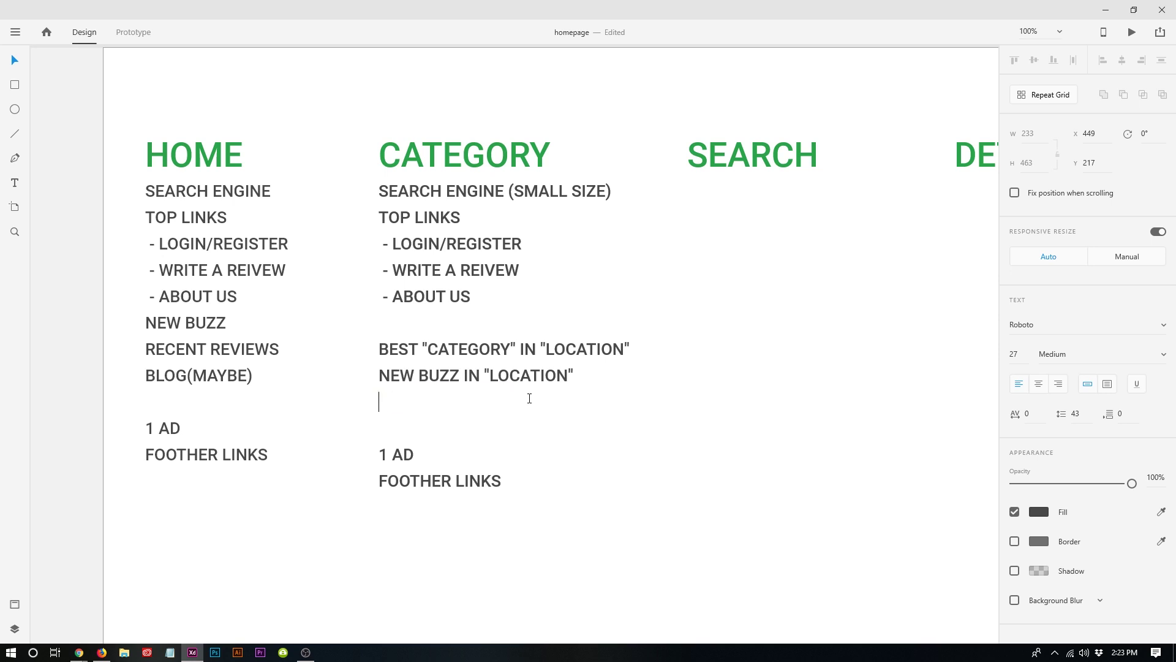
type("RITE REVIEWS")
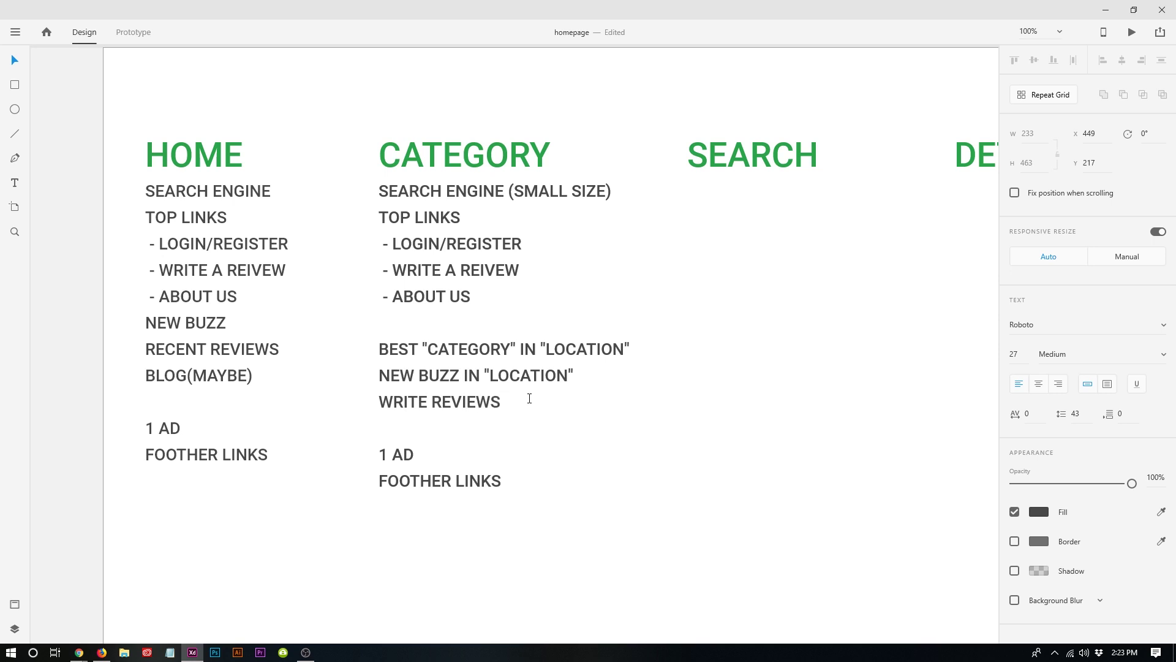
Add ADD YOUR BUZZ below WRITE REVIEWS in the CATEGORY list, keeping a blank line before 1 AD.
key("Escape")
key("Down")
key("Down")
type("ADD YOUR BU")
type("SINE")
key("BackSpace")
key("BackSpace")
key("BackSpace")
key("BackSpace")
type("ZZ")
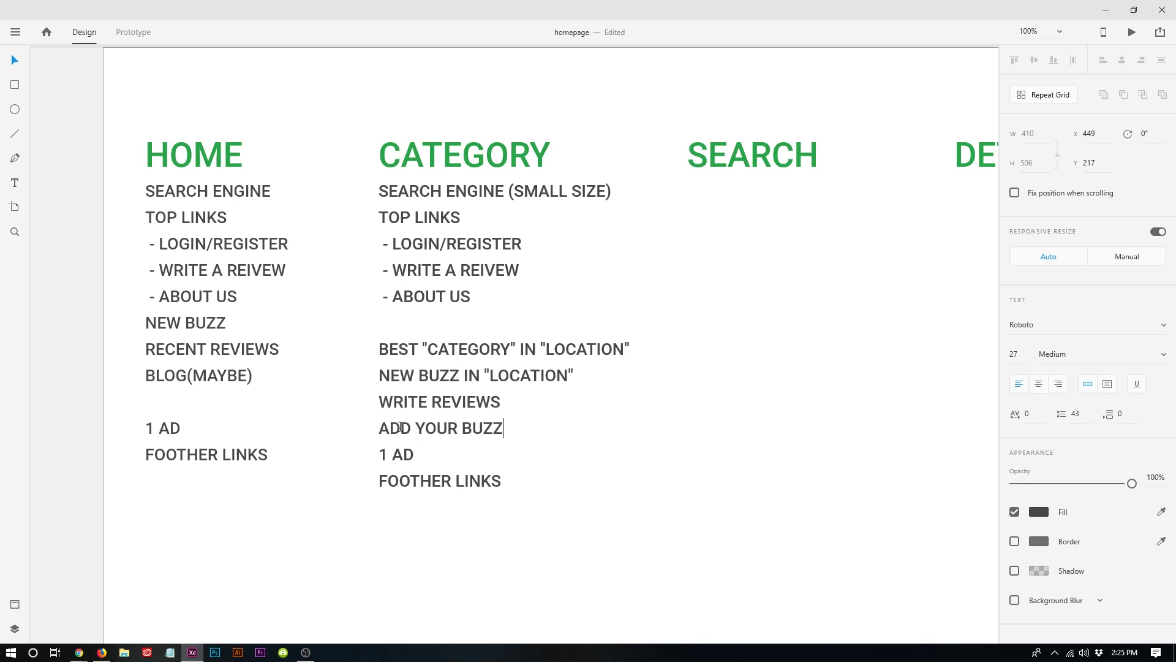
key("Return")
type("v")
key("BackSpace")
left_click(400, 427)
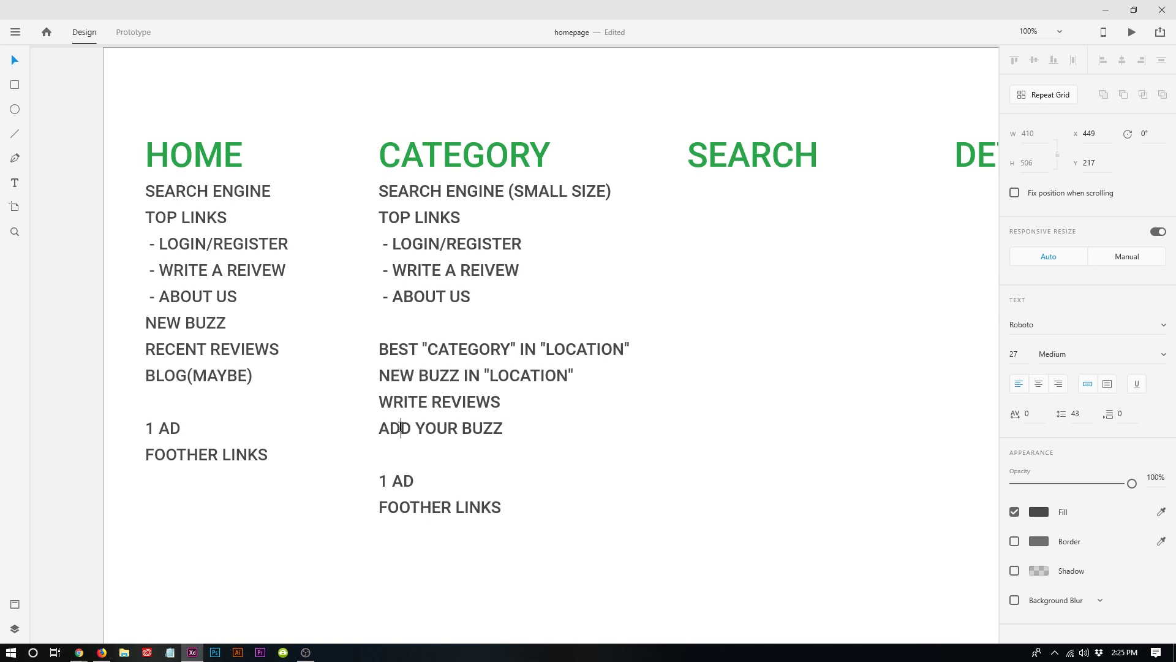
Duplicate the CATEGORY list and place the copy under the SEARCH heading.
key("Escape")
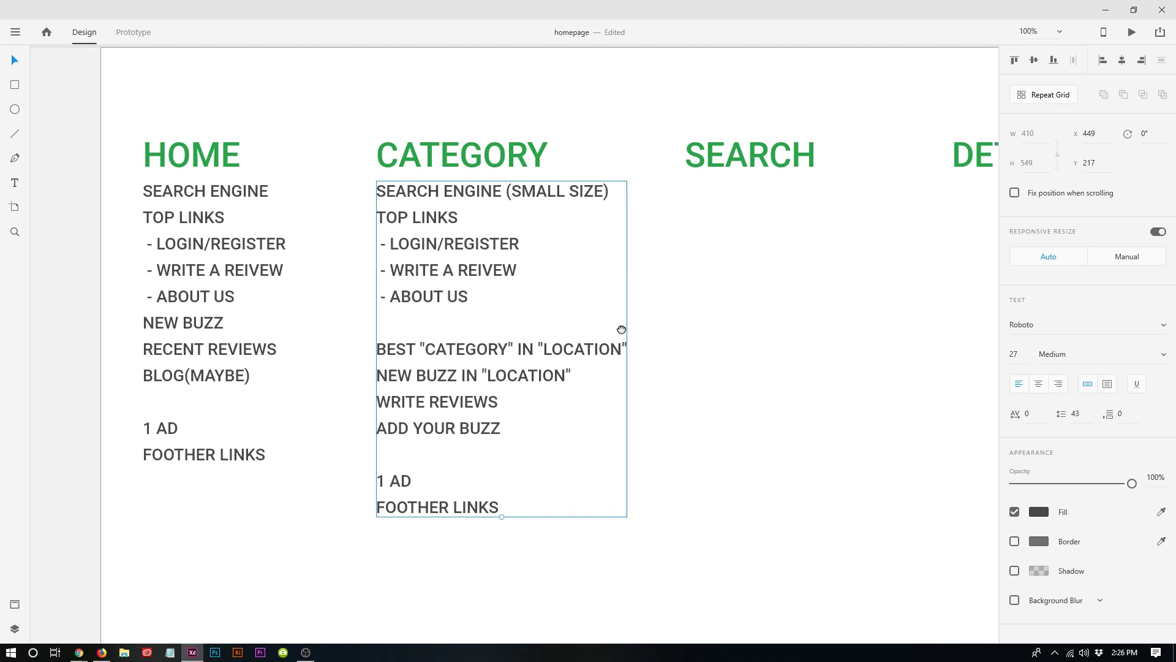
scroll(398, 296, "right", 3)
left_click_drag(305, 243, 615, 240)
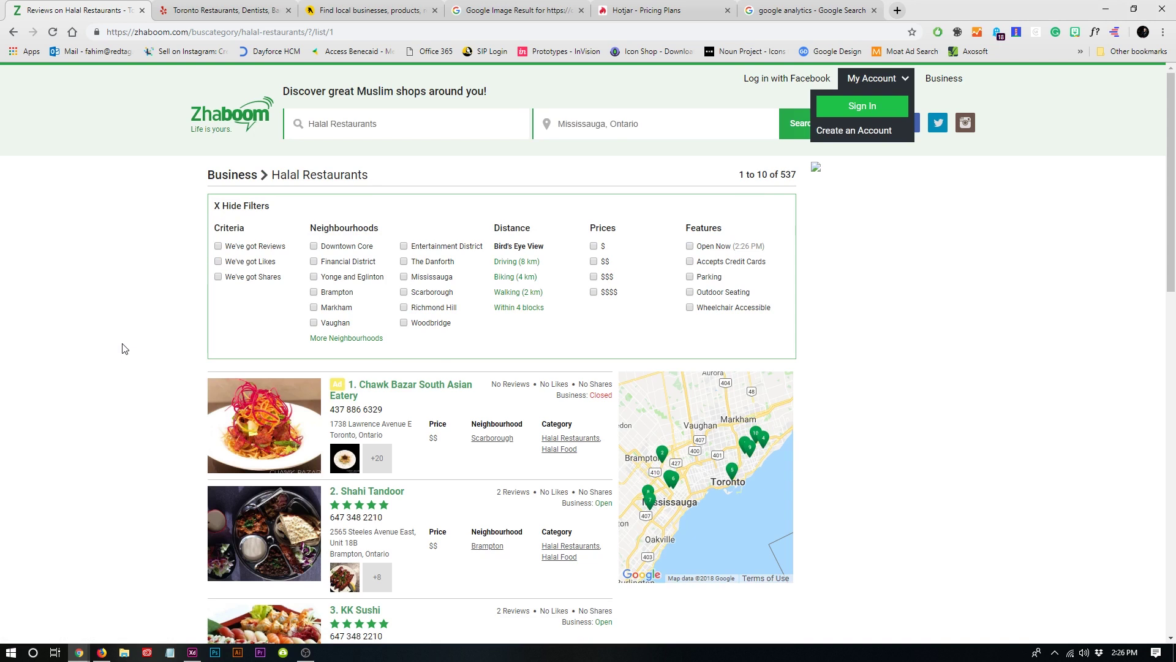
Examine the filters and listings on Zhaboom's Halal Restaurants results page in Chrome and in Firefox.
scroll(125, 349, "down", 3)
scroll(129, 352, "up", 2)
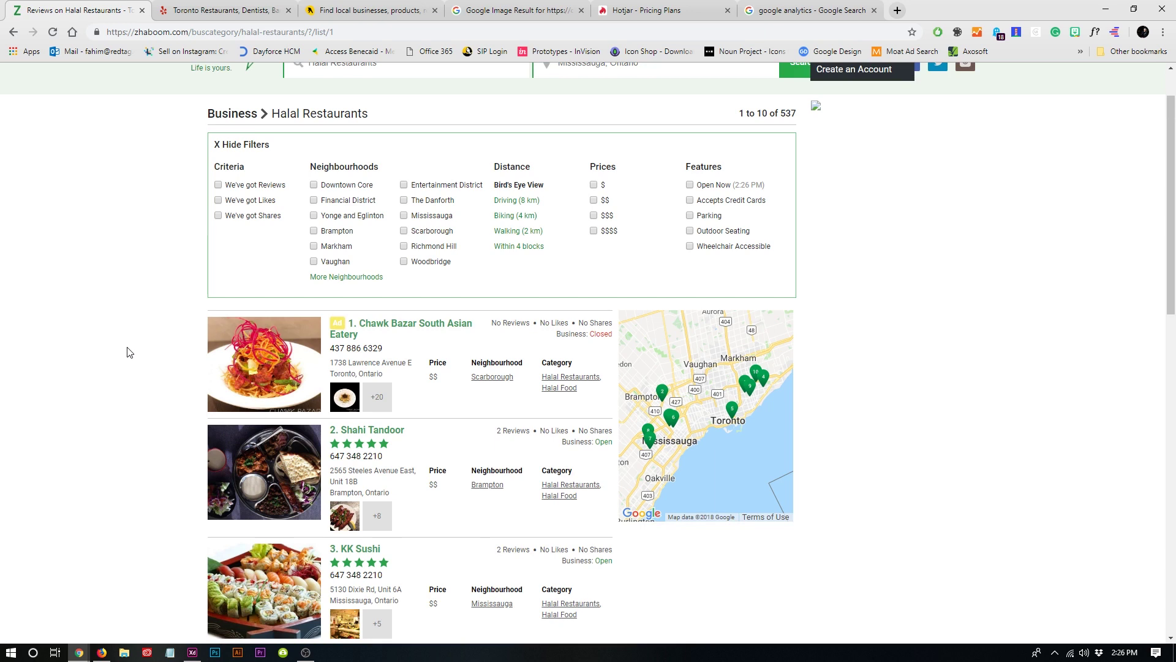
key("alt+Tab")
scroll(123, 368, "down", 5)
scroll(123, 367, "up", 5)
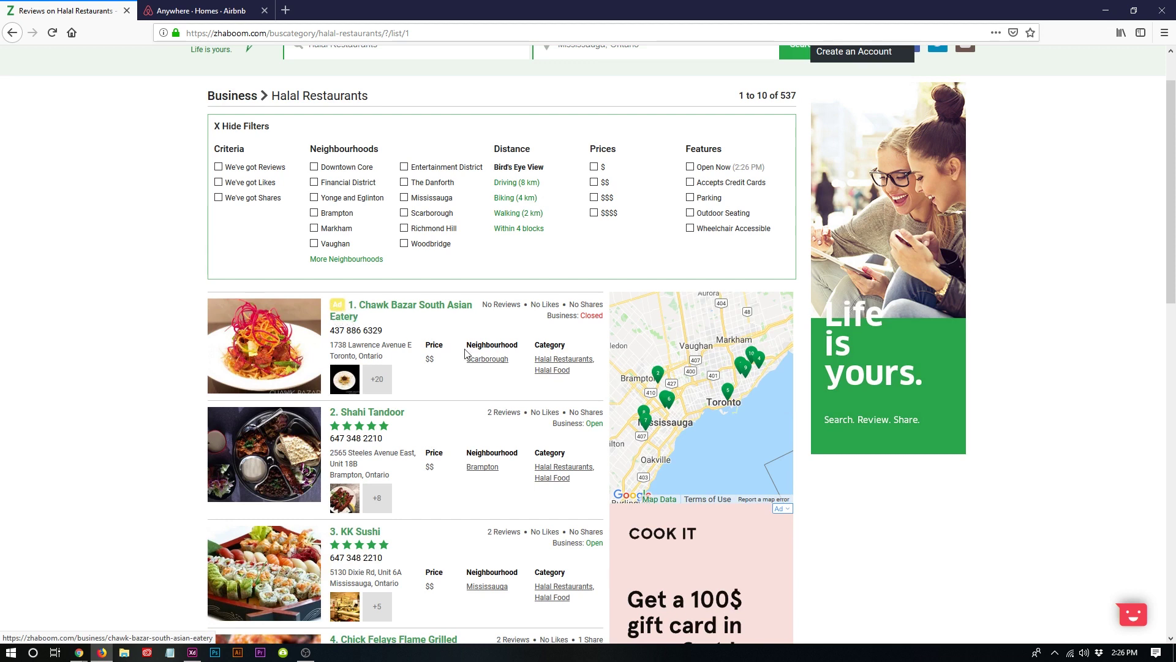
Inspect the business pop-ups of two map pins, the ad below the map, and the filter block on the Zhaboom results page.
left_click(658, 373)
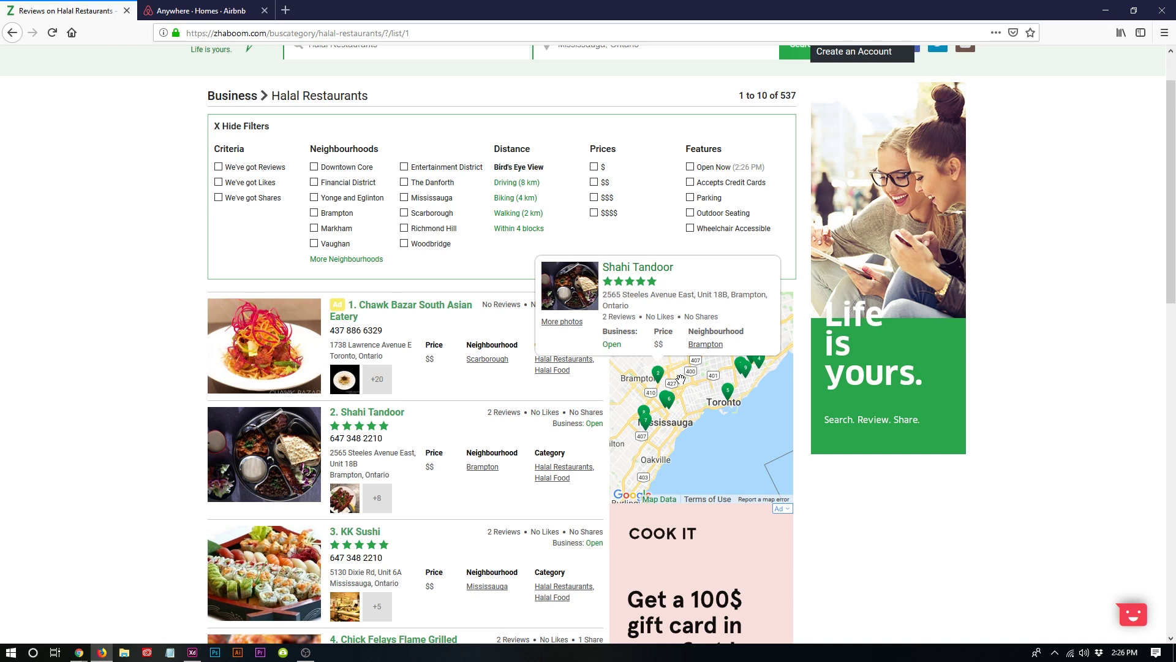
left_click(668, 397)
scroll(701, 508, "down", 3)
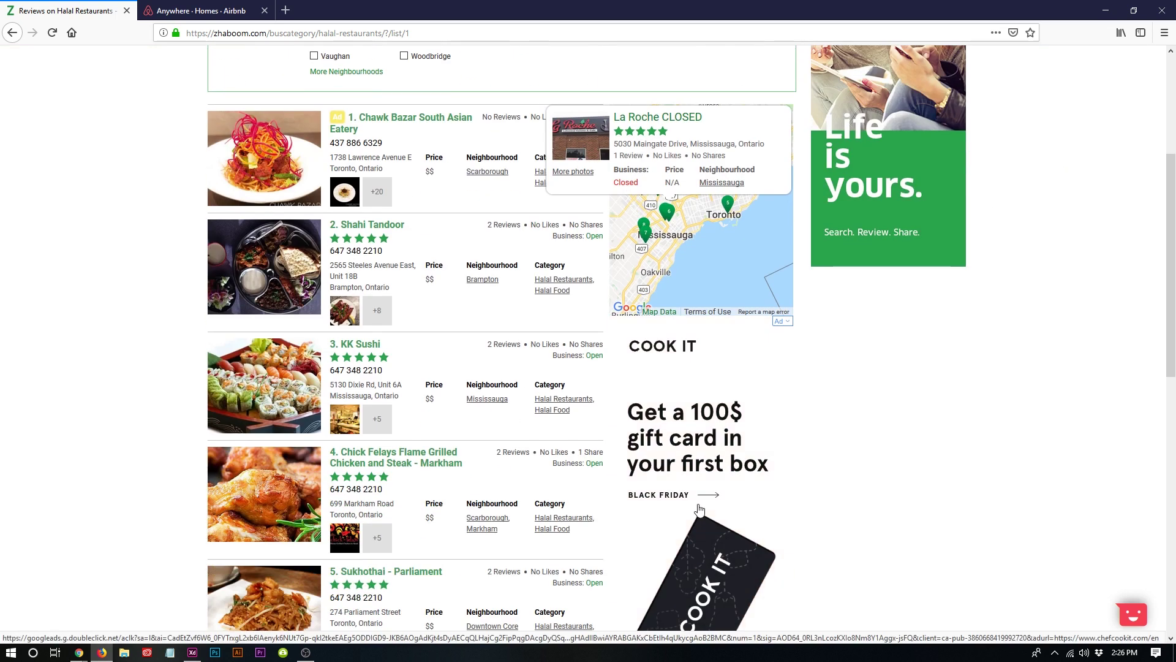
scroll(441, 487, "down", 1)
scroll(345, 172, "up", 5)
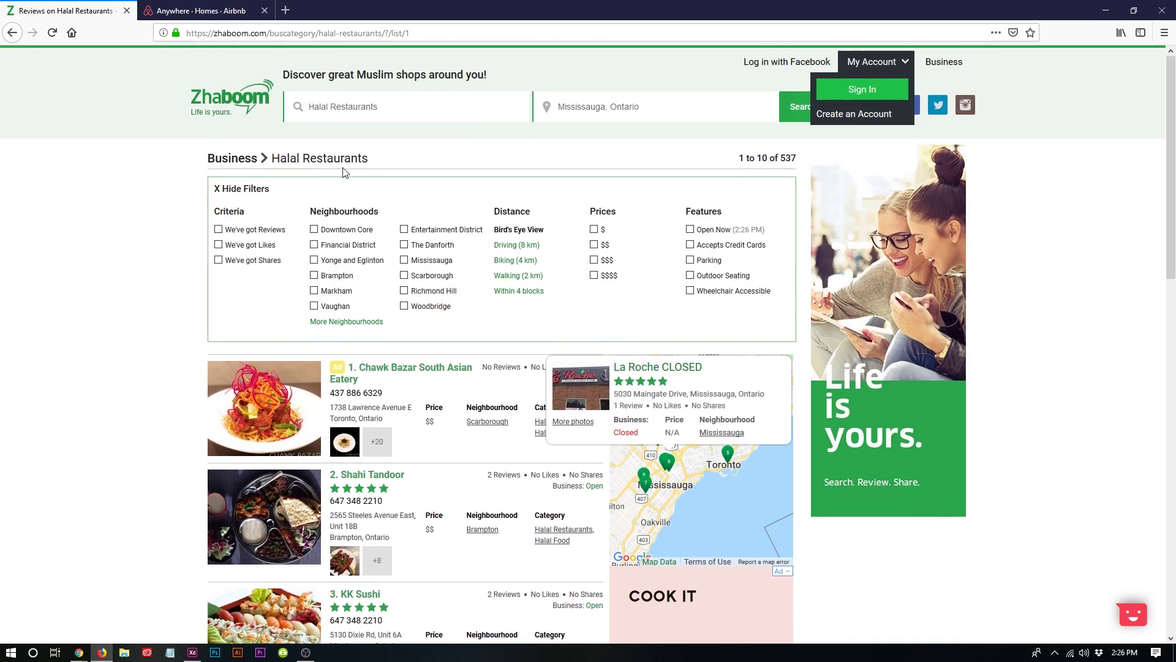
left_click(248, 190)
left_click(248, 190)
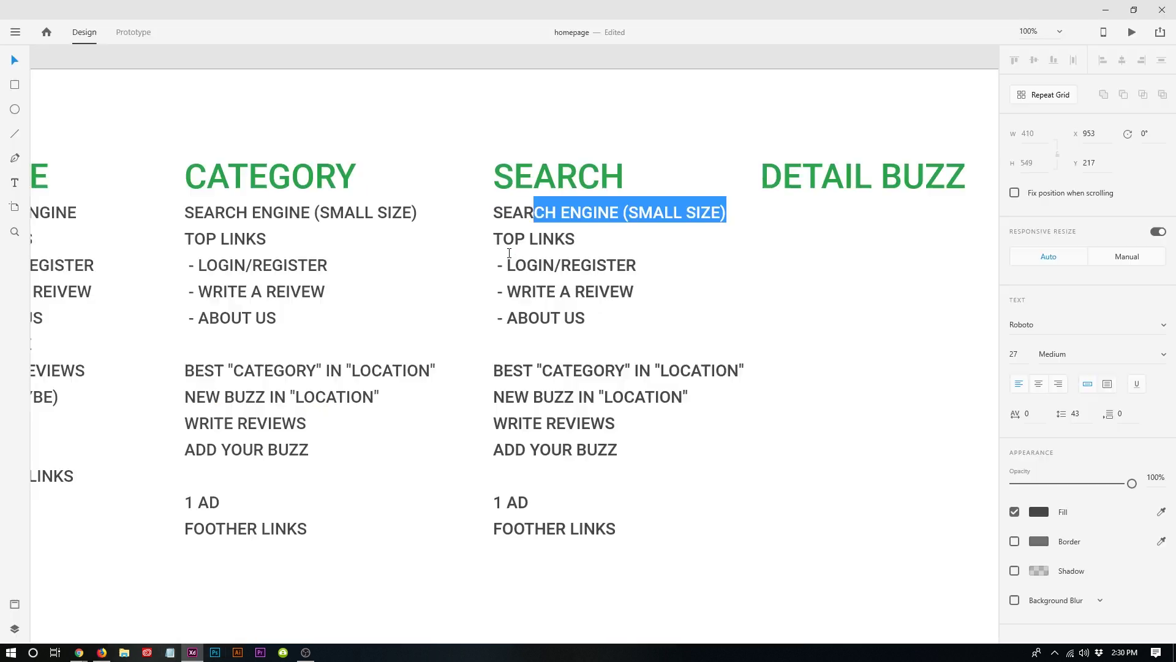
In the SEARCH list in Adobe XD, duplicate the BEST "CATEGORY" IN "LOCATION" line directly above itself.
triple_click(638, 370)
key("ctrl+c")
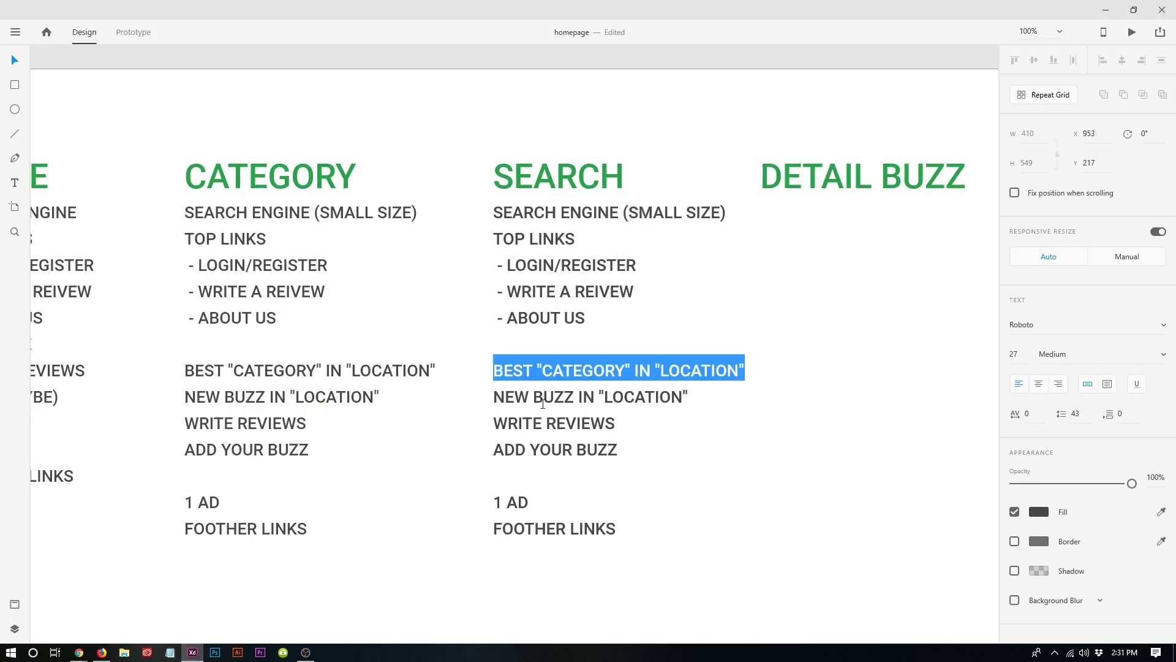
key("Left")
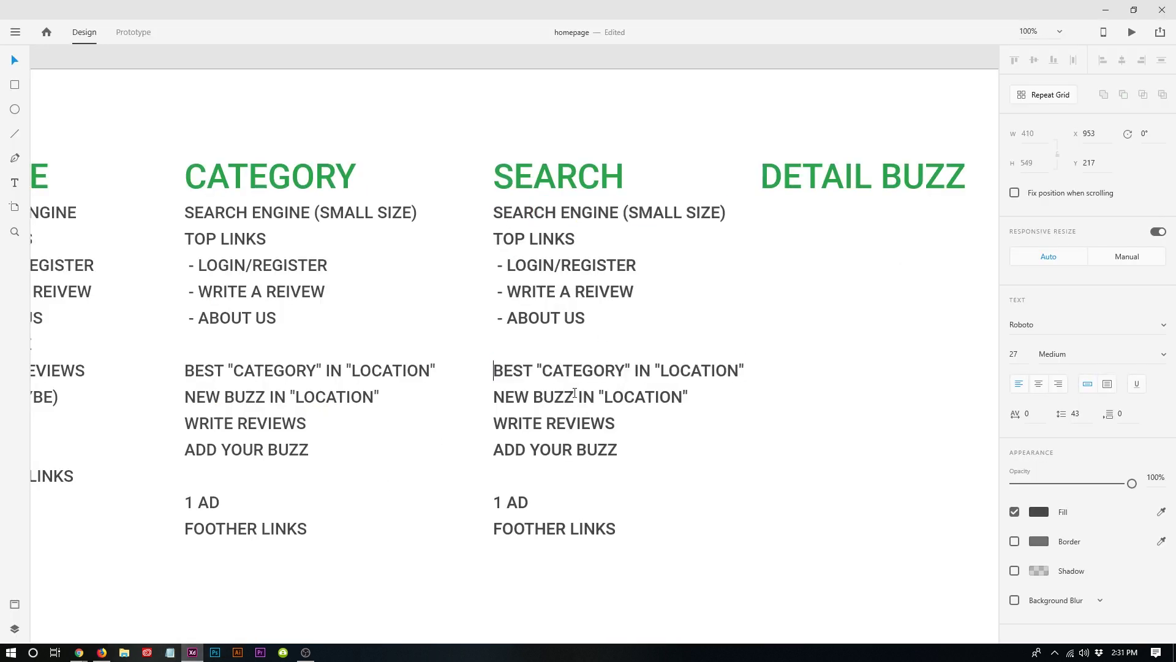
key("Return")
key("ctrl+v")
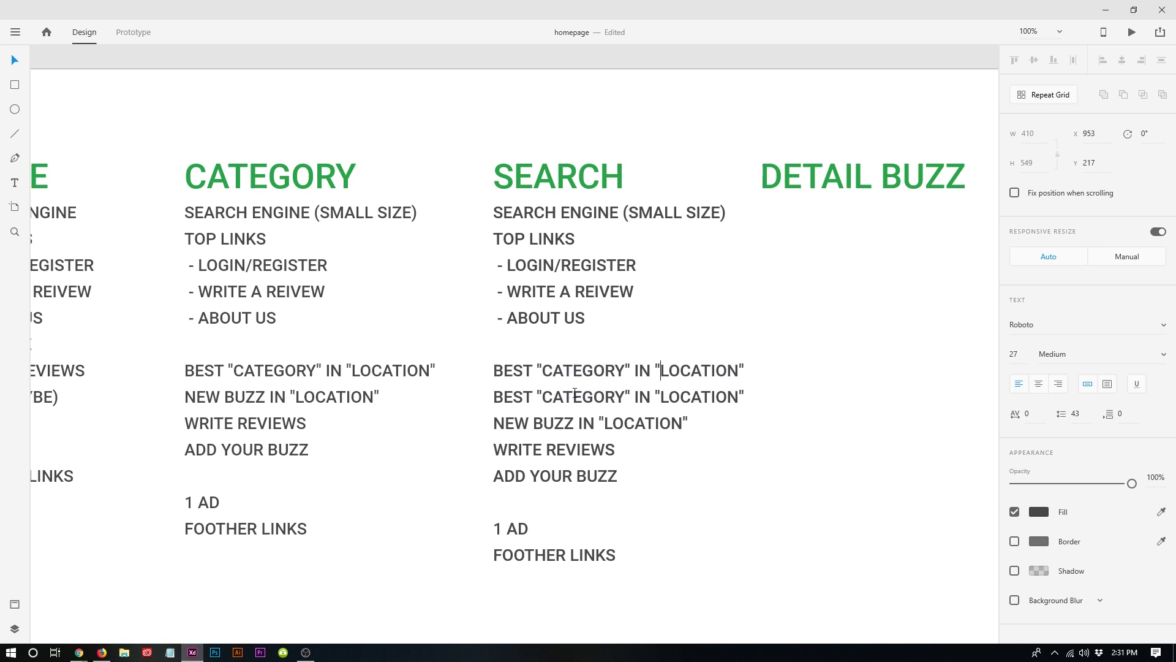
Trim the upper BEST "CATEGORY" IN "LOCATION" line in the SEARCH list to just CATEGORY.
key("BackSpace")
key("BackSpace")
key("BackSpace")
key("BackSpace")
key("BackSpace")
key("BackSpace")
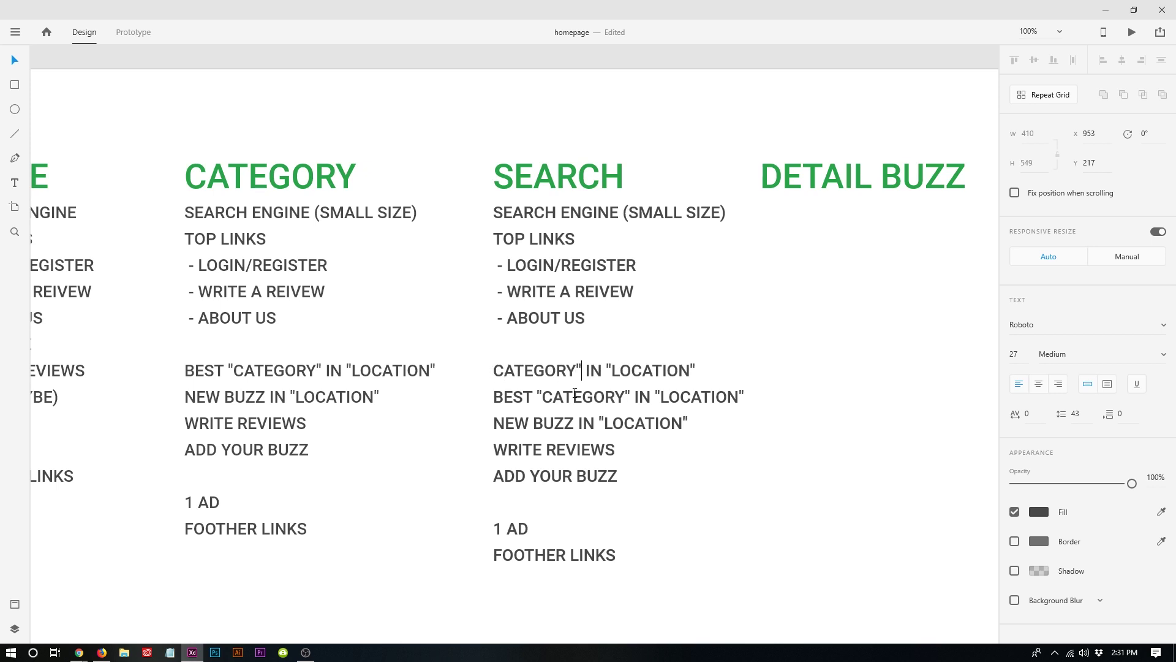
key("shift+Right")
key("shift+Right")
key("shift+Right")
key("shift+Right")
key("shift+Right")
key("shift+Right")
key("shift+Right")
key("shift+Right")
key("shift+Right")
key("shift+Right")
key("shift+Right")
key("shift+Right")
key("shift+Right")
key("shift+Right")
key("shift+Right")
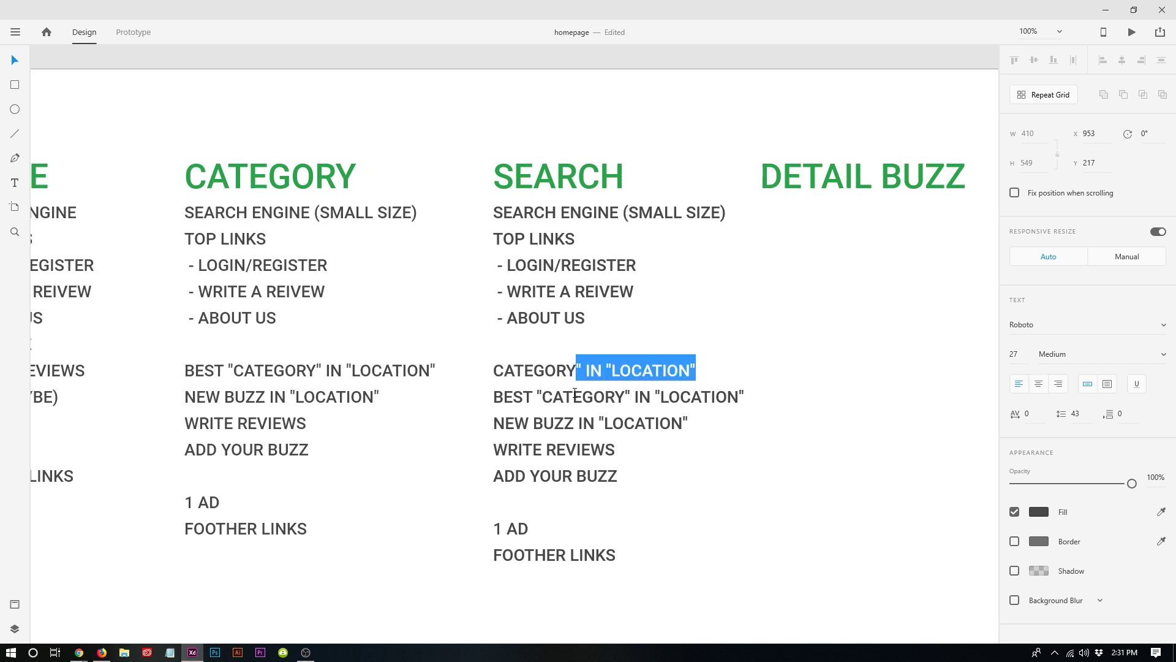
key("Delete")
key("Delete")
Add a SEO NAMES line below CATEGORY in the SEARCH list.
key("Return")
key("Return")
key("Up")
type("SEO ")
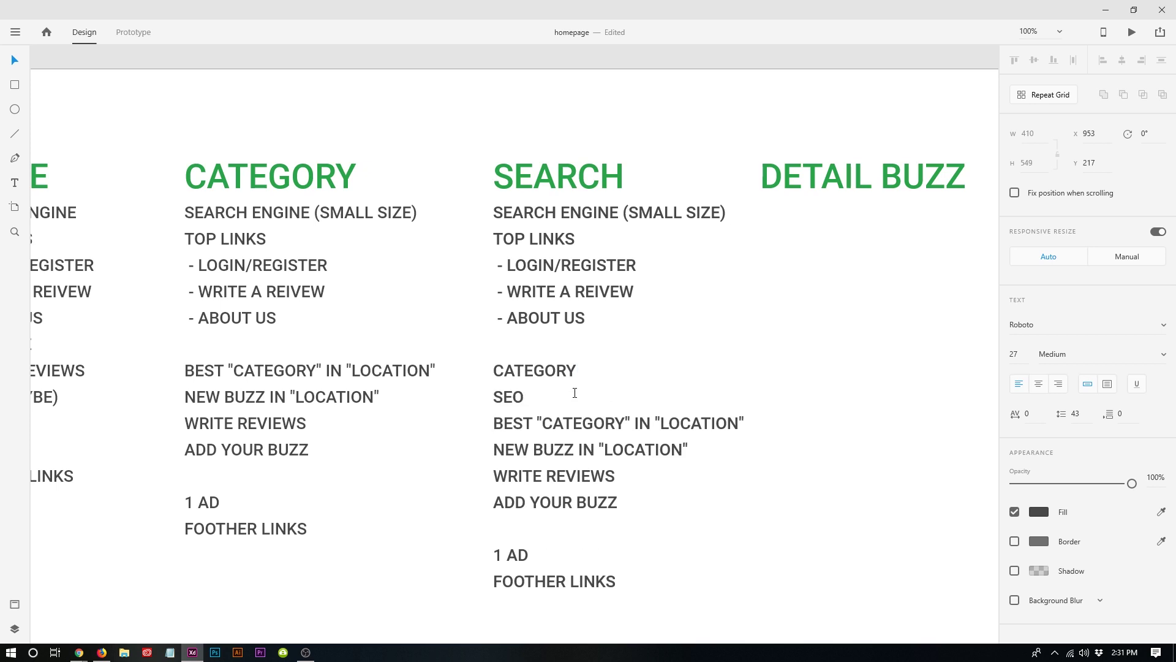
type("NAMES")
Make BEST "CATEGORY" IN "LOCATION" a sub-item of SEO NAMES by copying the indented dash from the ABOUT US line.
key("Down")
key("Left")
key("Left")
key("Left")
left_click_drag(507, 317, 488, 318)
key("ctrl+c")
left_click(489, 417)
key("ctrl+v")
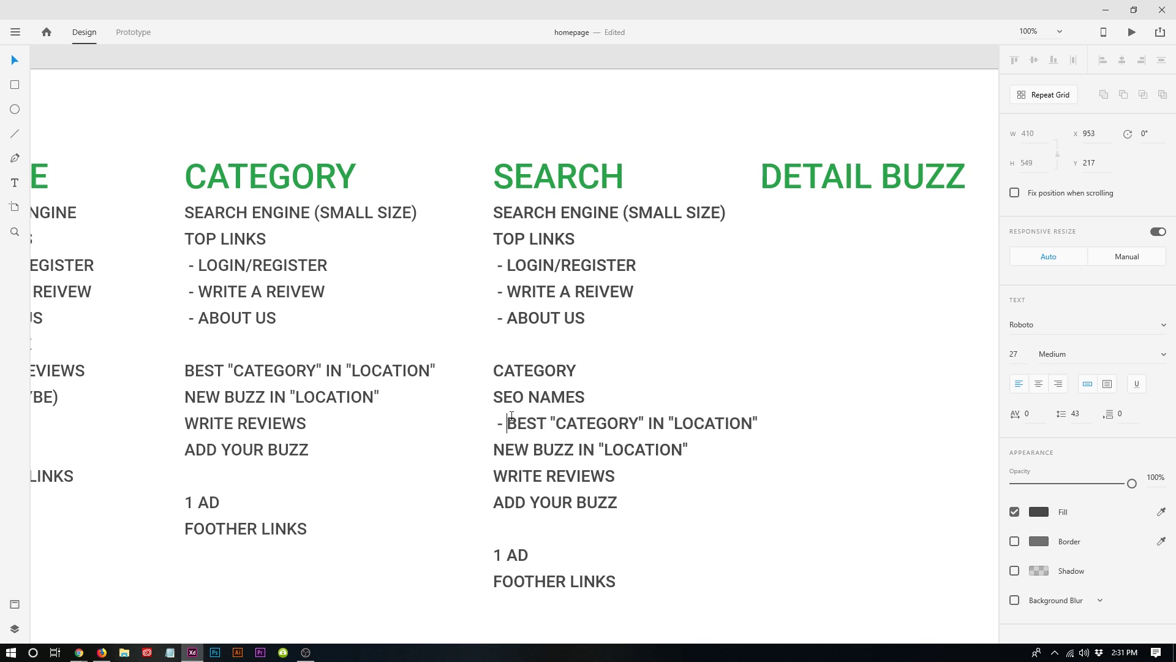
Append SEARCH PAGES to the SEO NAMES line in the SEARCH list.
left_click(585, 393)
type("SEACH")
key("BackSpace")
key("BackSpace")
key("BackSpace")
key("BackSpace")
key("BackSpace")
key("BackSpace")
type("SEARCH PAGES")
Clear the text NEW BUZZ IN "LOCATION" and WRITE REVIEWS from the SEARCH list, leaving their lines blank.
left_click_drag(689, 450, 480, 443)
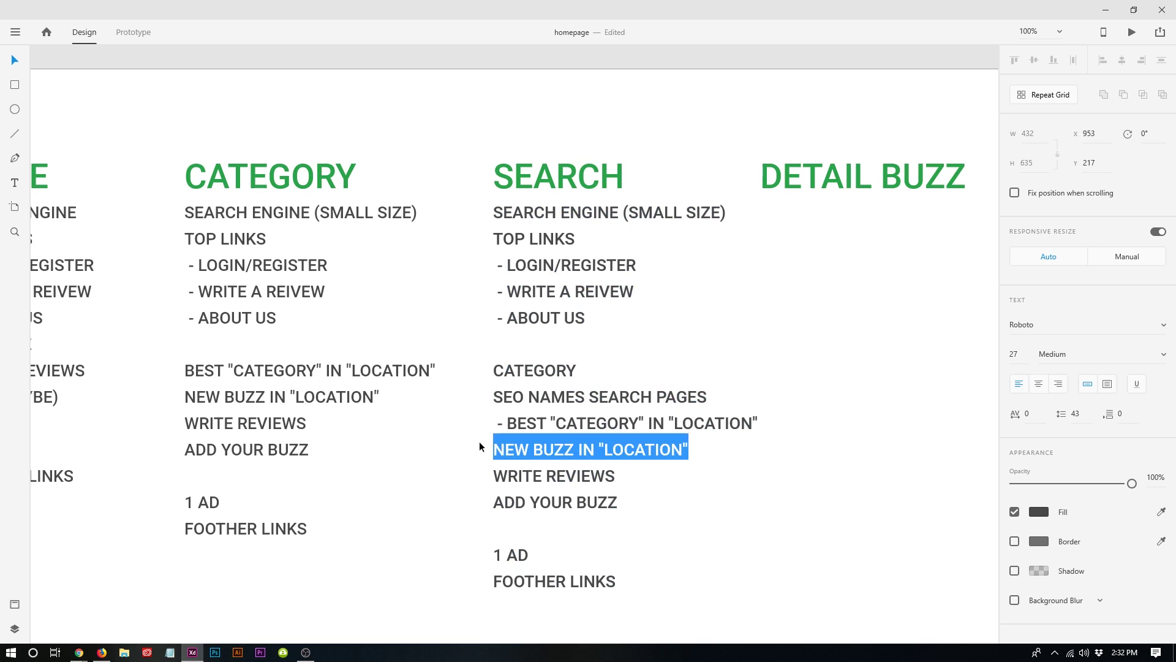
key("BackSpace")
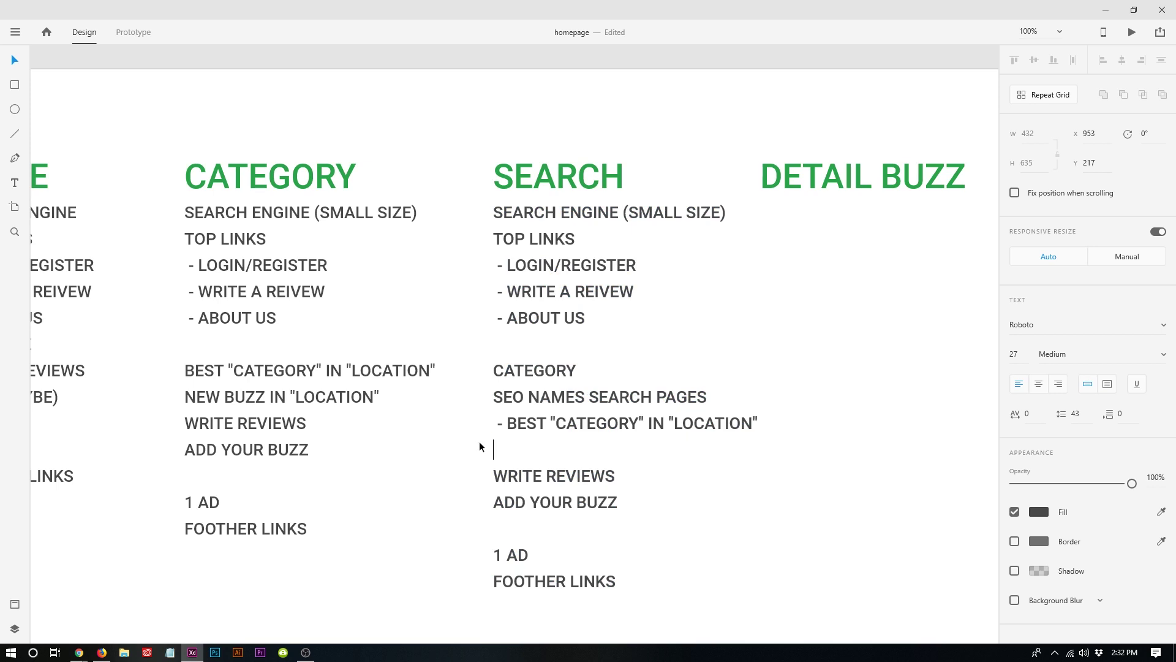
key("Down")
key("shift+Right")
key("shift+Right")
key("shift+Right")
key("shift+Right")
key("shift+Right")
key("shift+Right")
key("shift+Right")
key("shift+Right")
key("shift+Right")
key("shift+Right")
key("shift+Right")
key("shift+Right")
key("shift+Right")
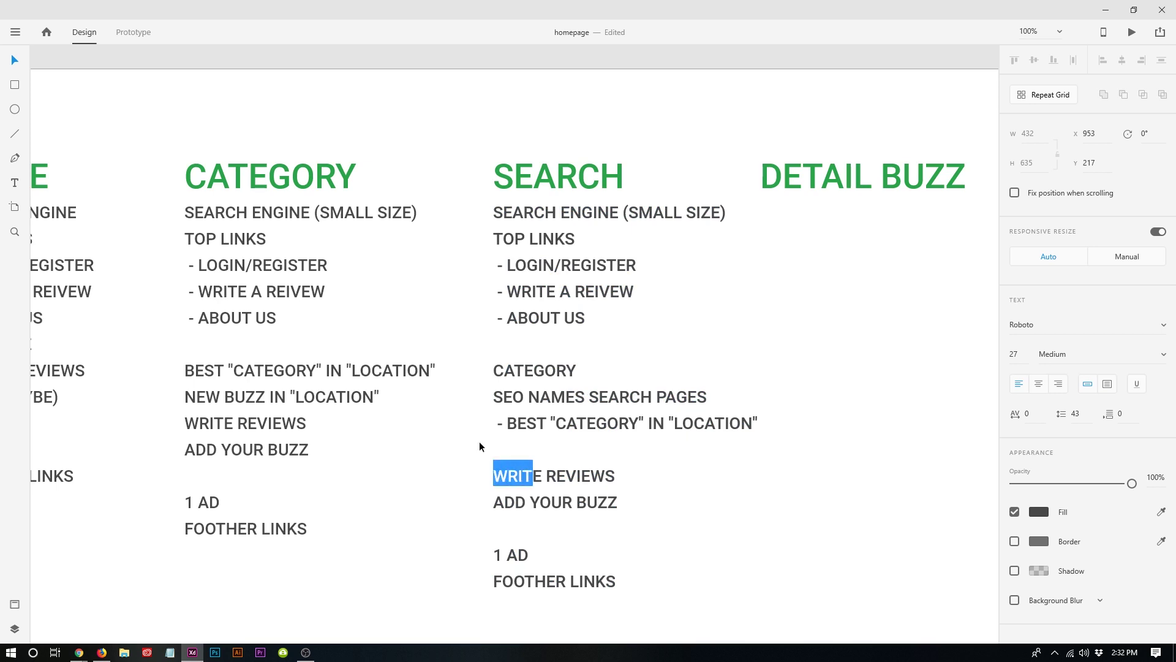
key("BackSpace")
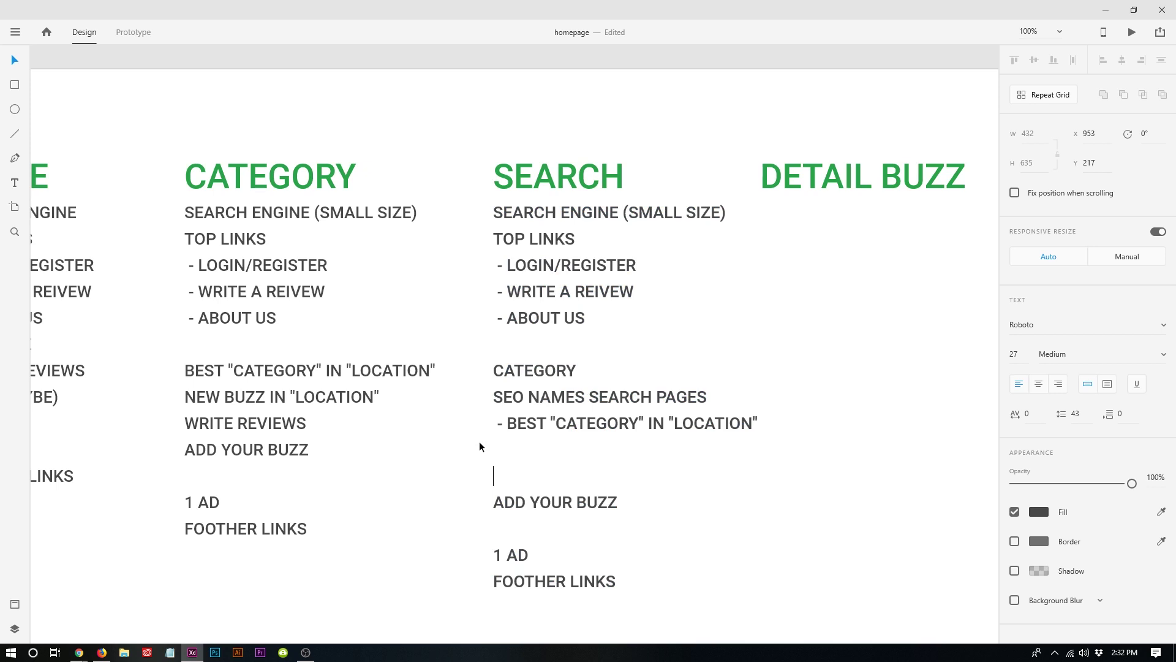
Correct FOOTHER LINKS to FOOTER LINKS in the SEARCH and CATEGORY lists.
key("Down")
key("Down")
key("Down")
key("Right")
key("Right")
key("Down")
key("Right")
key("Right")
key("Right")
key("BackSpace")
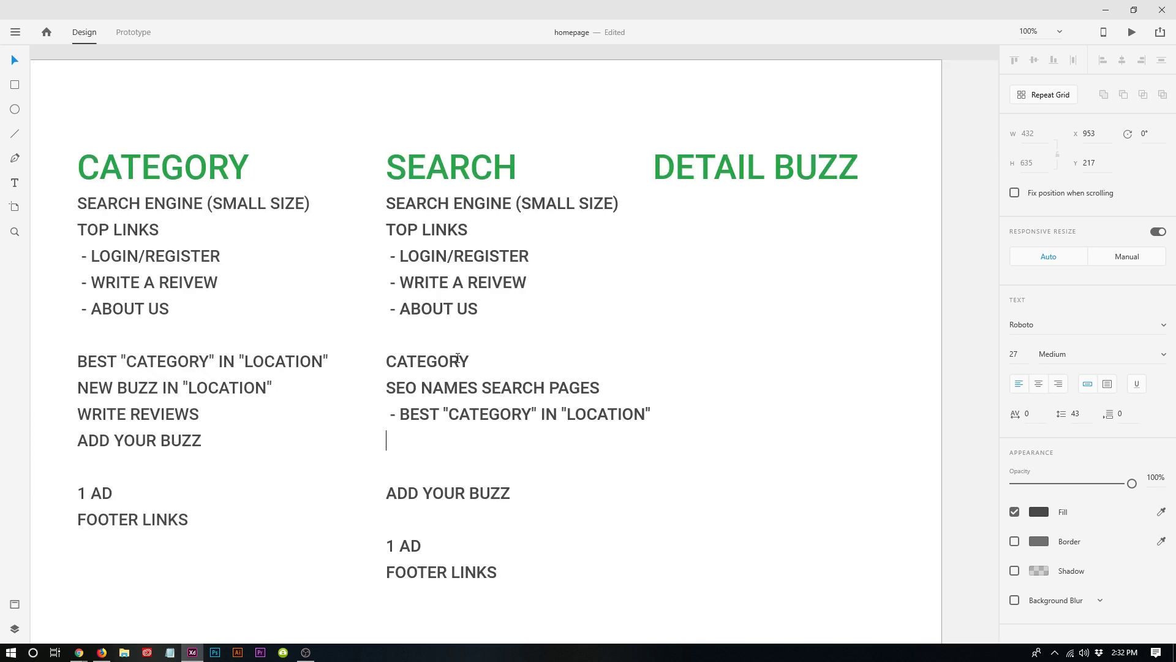
Add MAP (CURRENT DESIGN) below the BEST "CATEGORY" IN "LOCATION" sub-item in the SEARCH list, and insert another blank line beneath it.
type("MAP BUT B")
key("BackSpace")
key("BackSpace")
key("BackSpace")
key("BackSpace")
key("BackSpace")
type("(CURRENT")
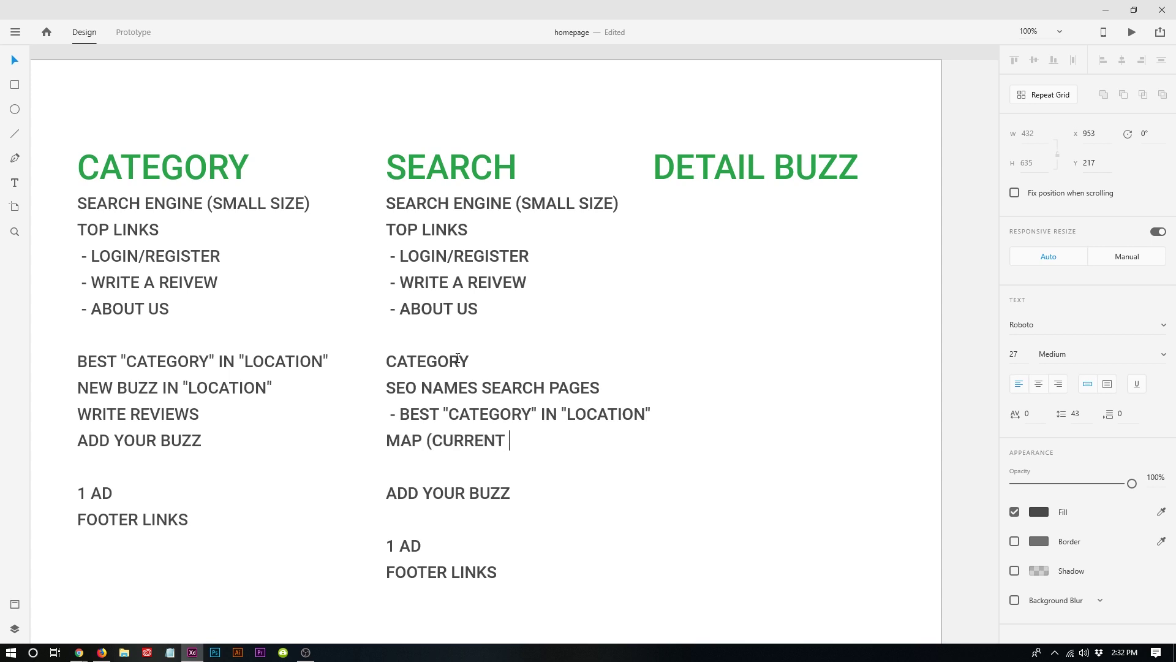
type(" DESIGN)")
key("Return")
key("Up")
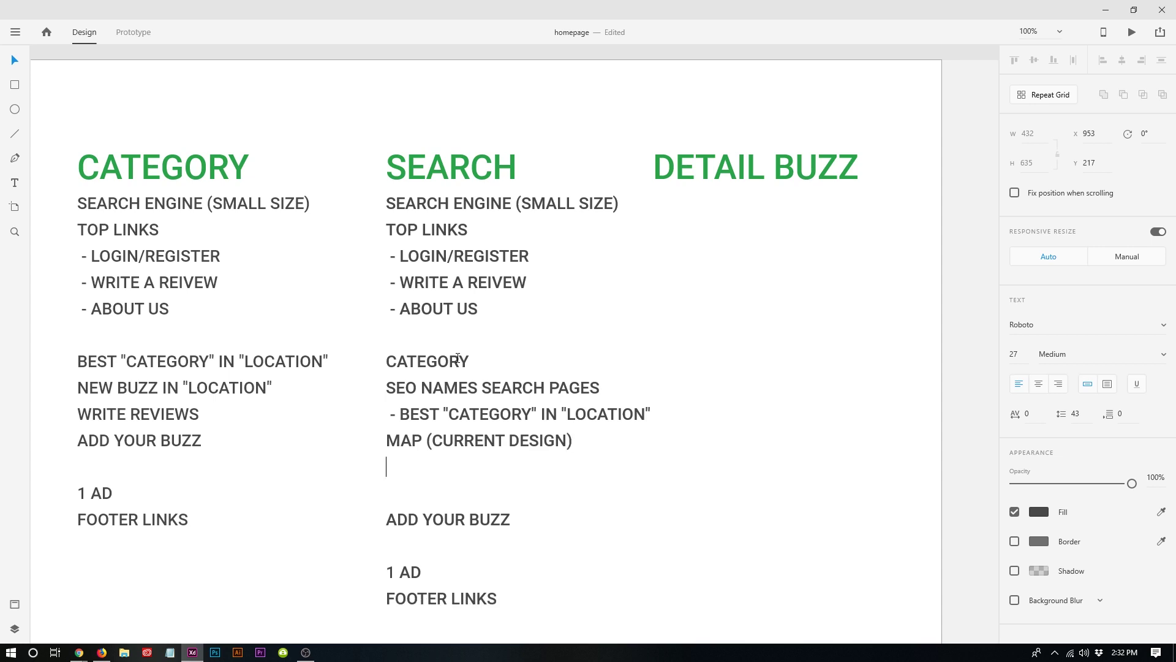
Check the Zhaboom results page in Firefox, and return to Adobe XD to review the SEARCH list's CATEGORY and SEO NAMES lines.
left_click(102, 653)
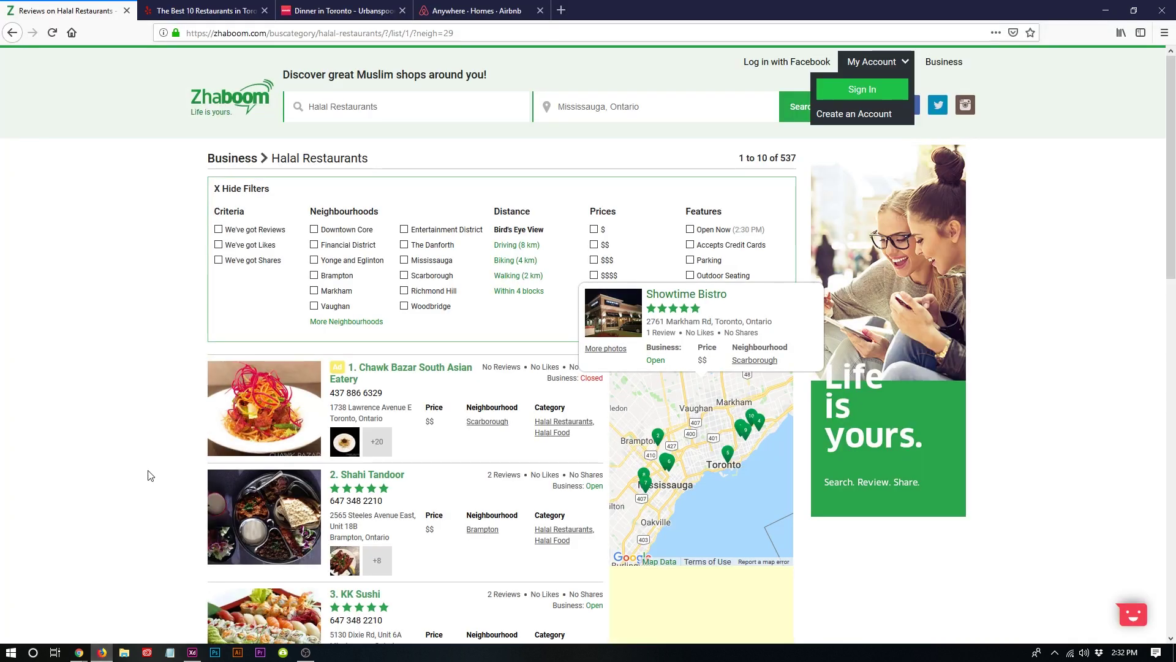
left_click(193, 653)
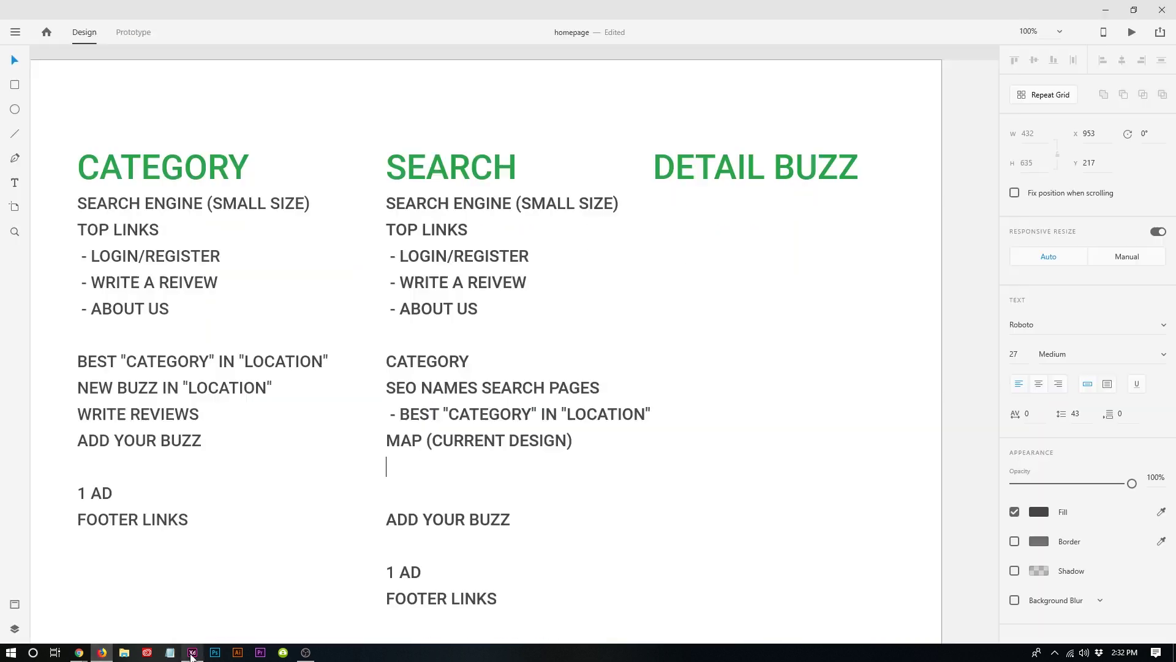
double_click(454, 361)
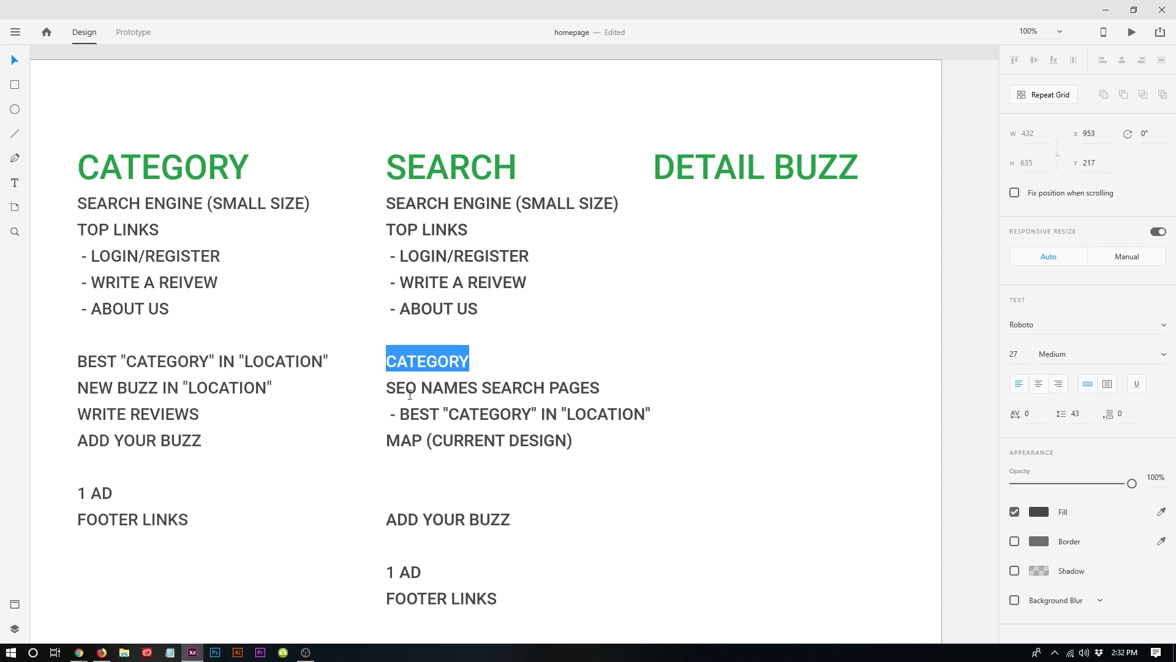
left_click_drag(387, 388, 522, 387)
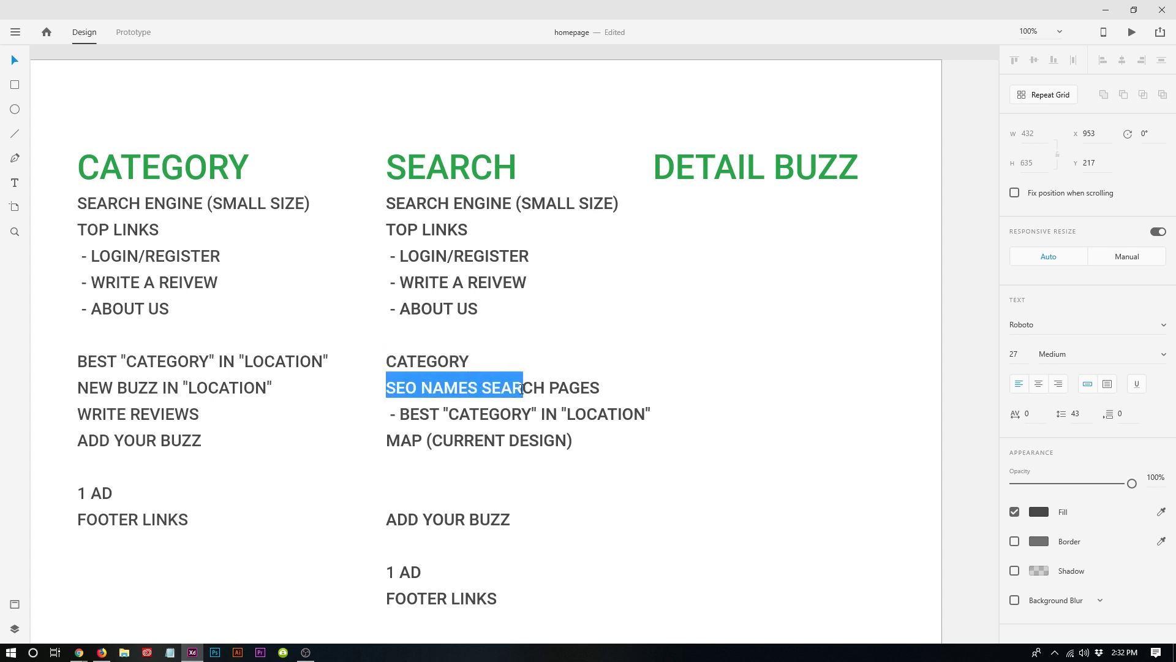
double_click(420, 358)
left_click_drag(400, 414, 590, 413)
double_click(479, 414)
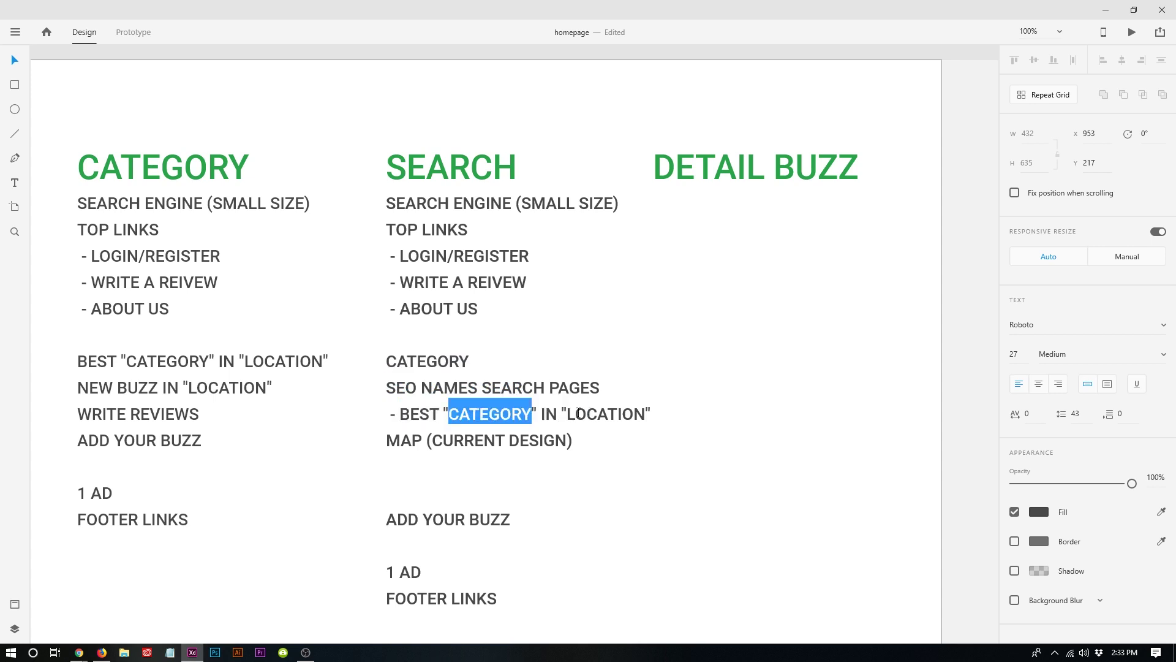
Add LIST OF BUZZ on the line below MAP (CURRENT DESIGN) in the SEARCH list.
left_click(589, 416)
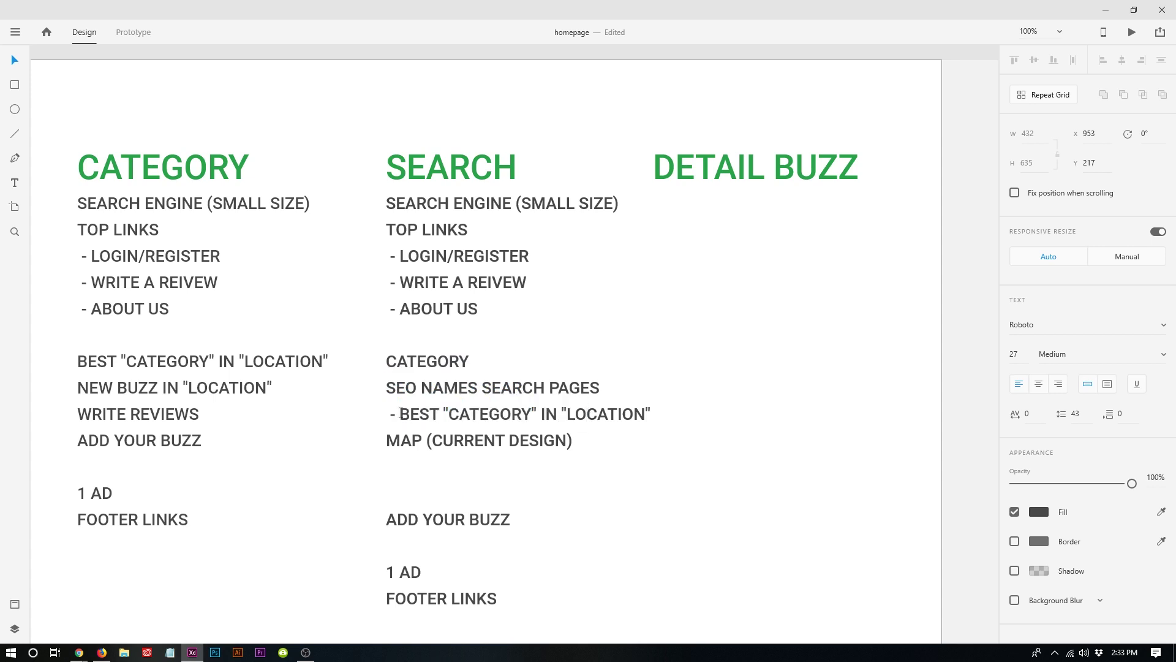
left_click(576, 439)
key("Return")
key("Return")
key("BackSpace")
key("Delete")
type("BUZZ")
key("BackSpace")
key("BackSpace")
key("BackSpace")
key("BackSpace")
type("LIST OF BUZZ")
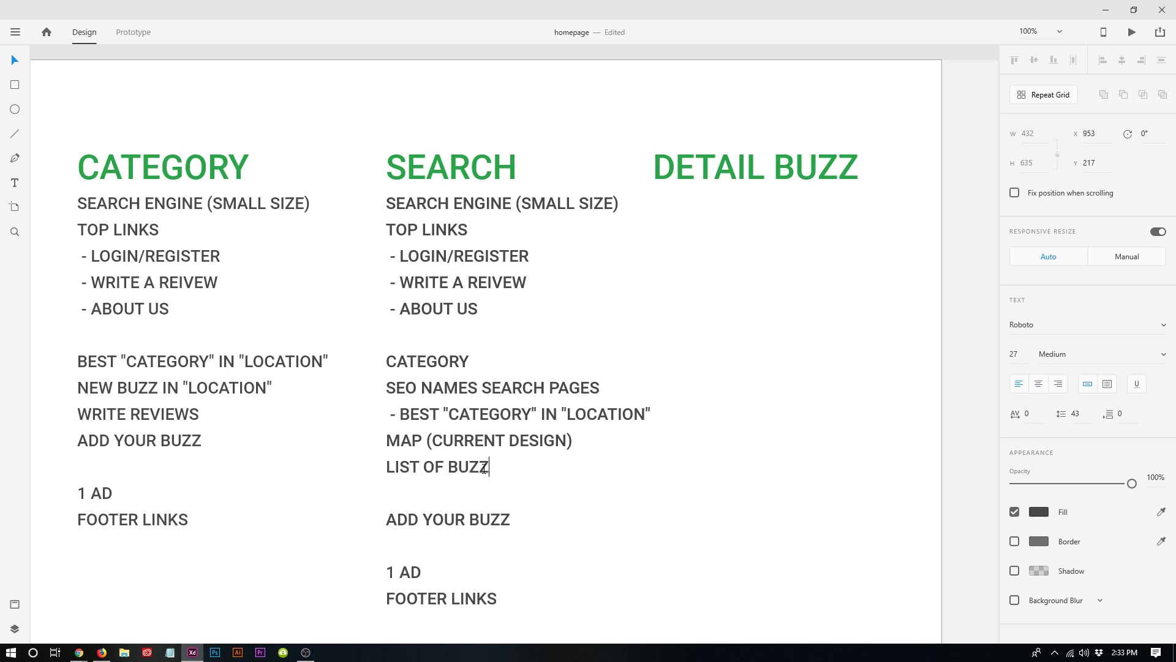
Add ADDRESS and PHONE as dashed sub-items under LIST OF BUZZ in the SEARCH list.
key("Return")
key("Up")
key("shift+Right")
key("shift+Right")
key("ctrl+c")
key("Down")
key("Down")
key("Down")
key("ctrl+v")
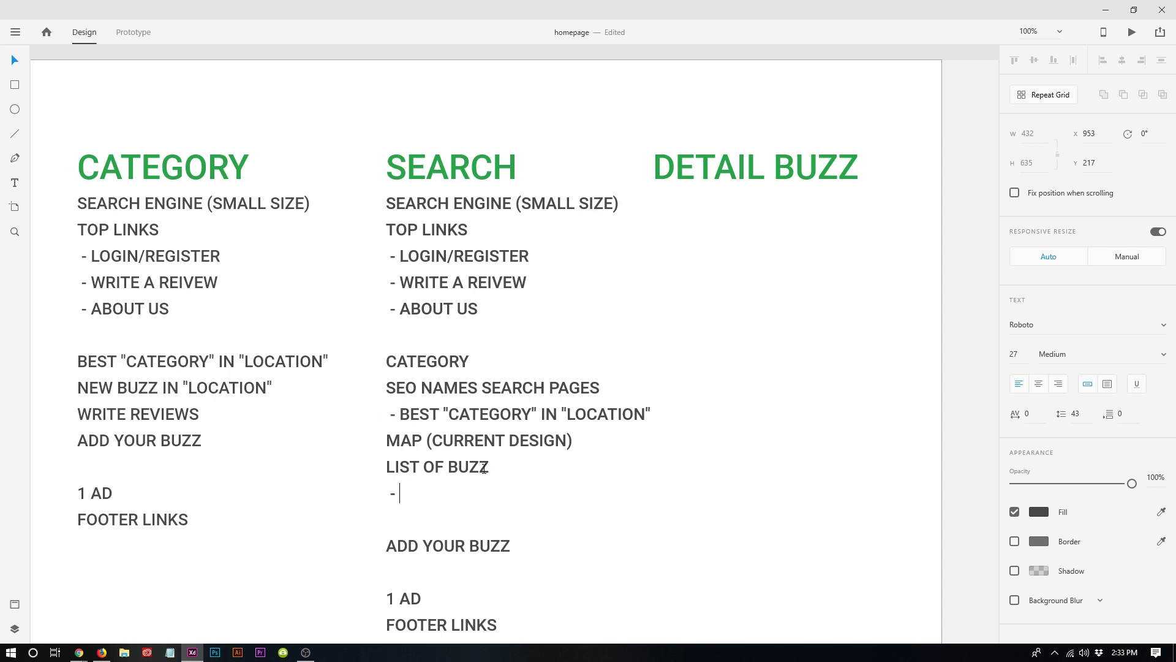
type("ADDRESS")
key("Return")
type("- PHONE")
key("Return")
Add THUMBNAILS AND IMAGE as a dashed sub-item below PHONE in the SEARCH list.
type("- ")
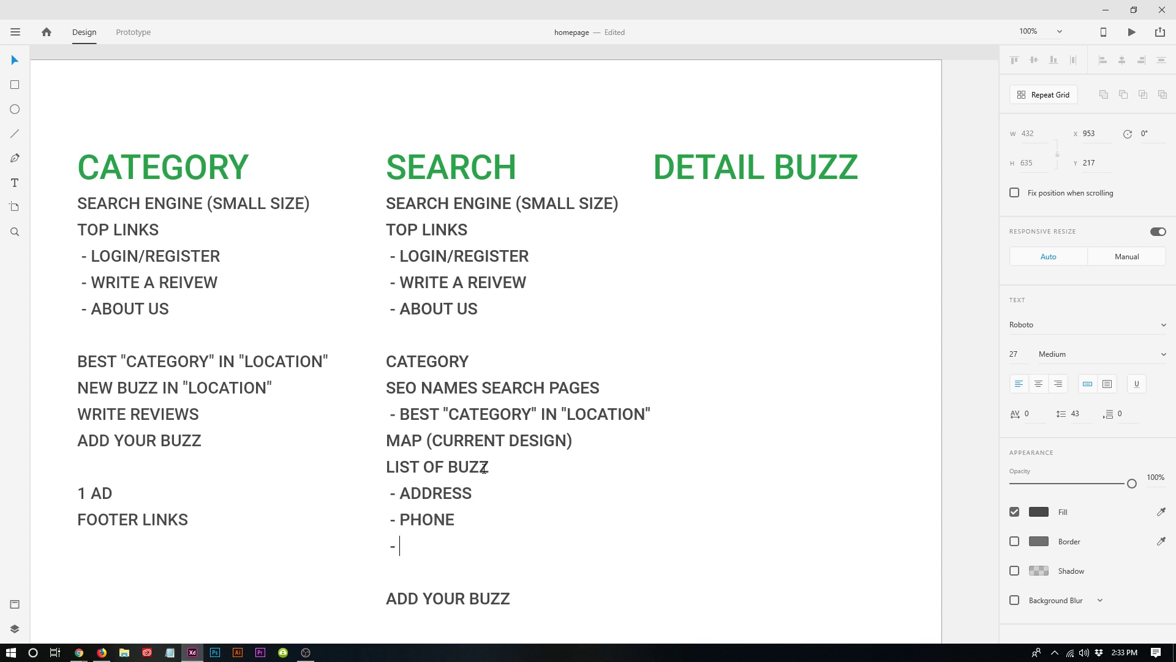
type("THUMBNAIL")
key("BackSpace")
key("BackSpace")
key("BackSpace")
key("BackSpace")
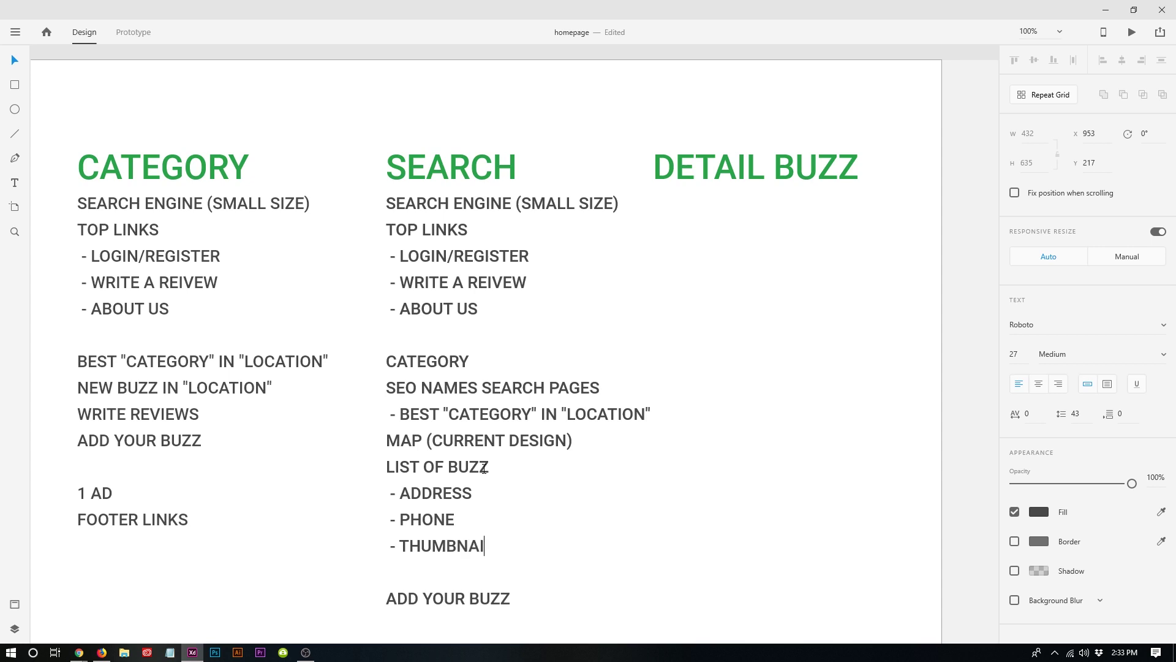
type("NAILS AND IMAGE")
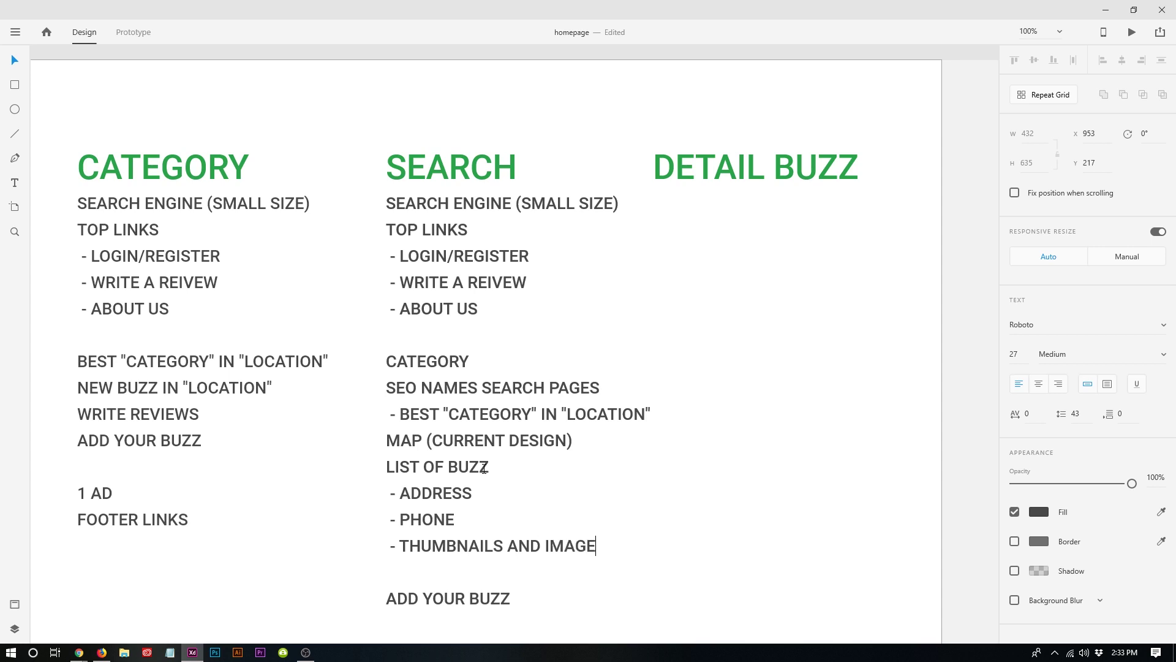
Check the Zhaboom results page in Firefox, and back in Adobe XD add STARS and PRICE RANGE sub-items below THUMBNAILS AND IMAGE.
left_click(102, 652)
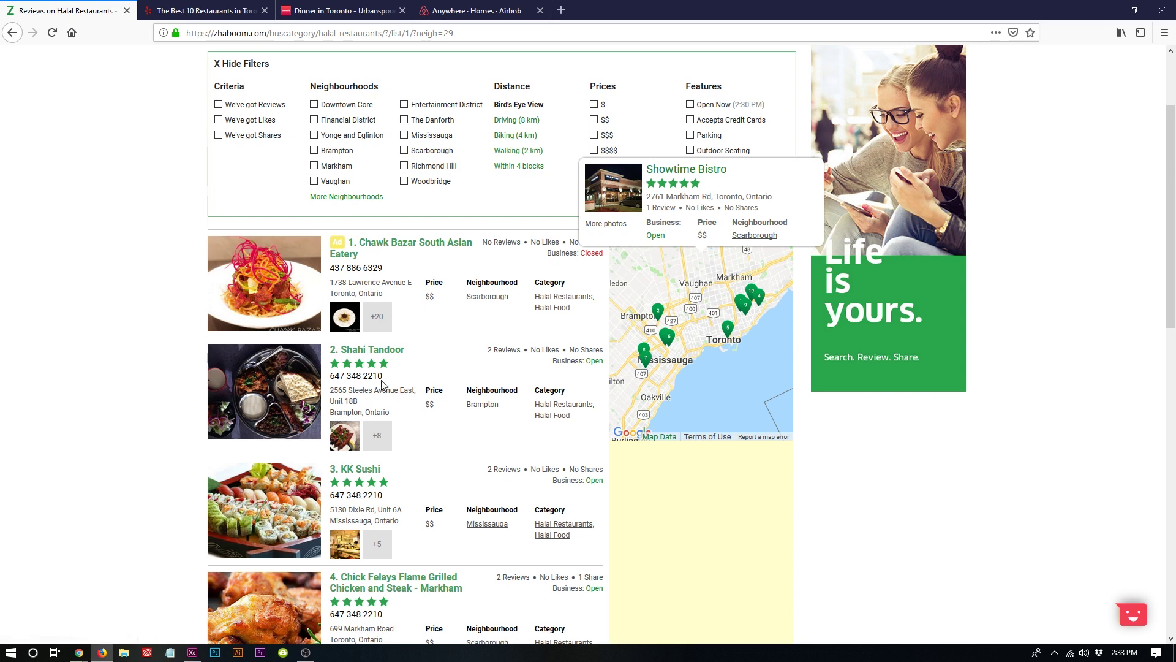
left_click(194, 653)
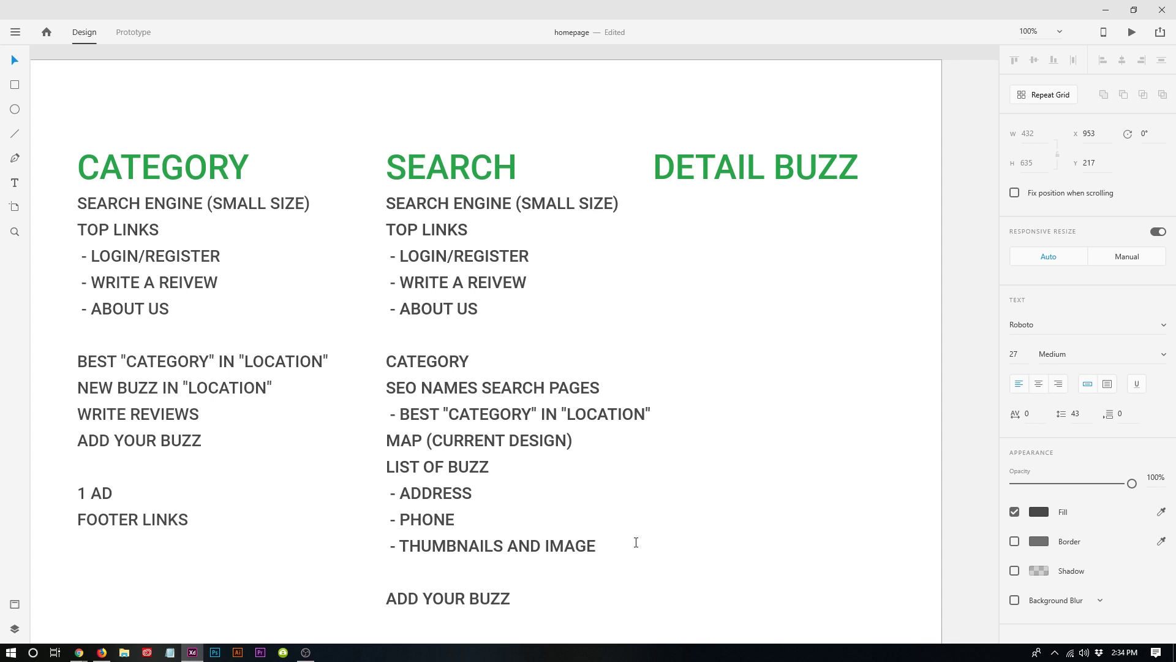
key("ctrl+z")
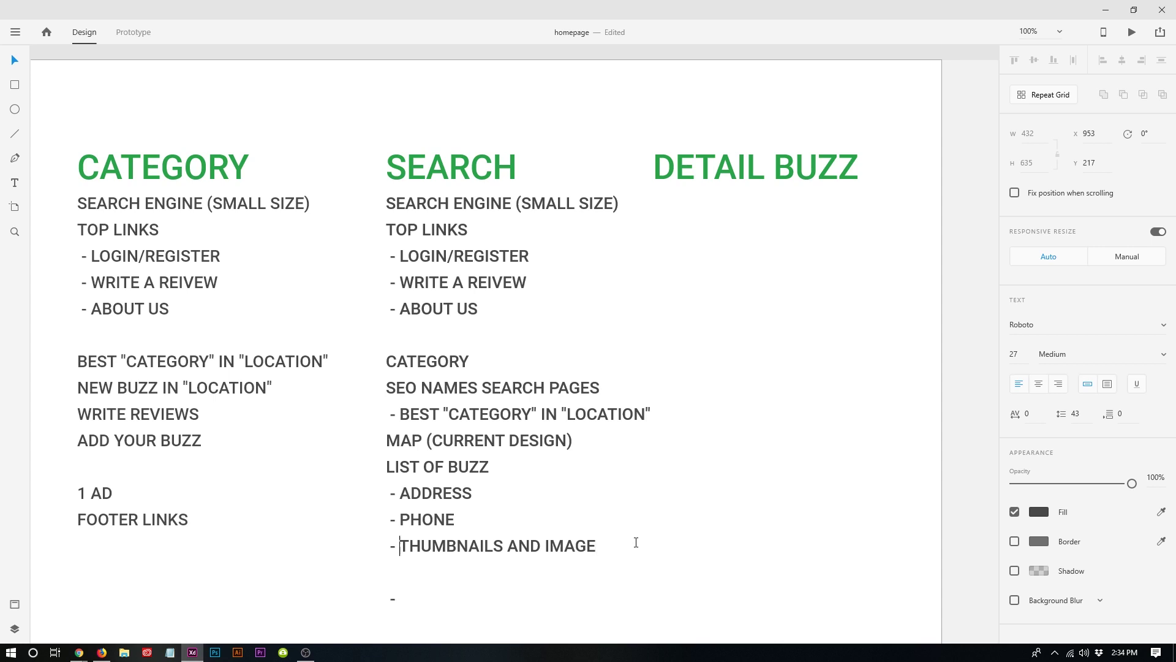
key("Down")
type("- STARS  - PRICE ")
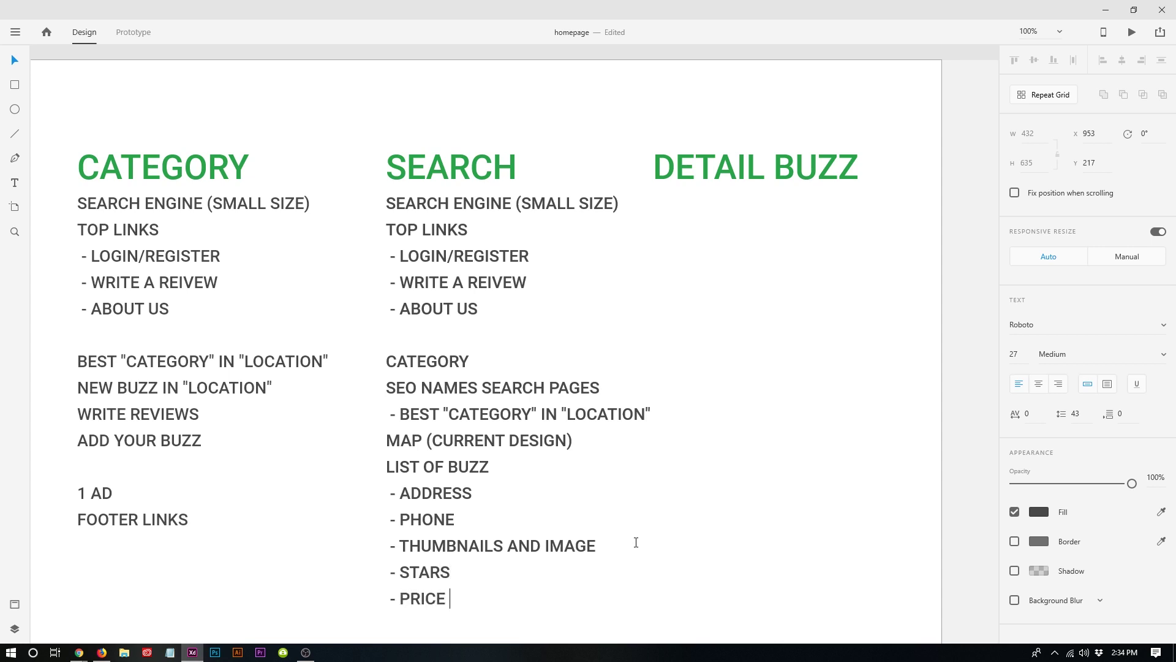
type("RANGE")
Add NEIGHBOURHOOD, MEAL TYPE and CATEGORY (MAYBE) as dashed sub-items below PRICE RANGE in the SEARCH list.
scroll(457, 450, "down", 3)
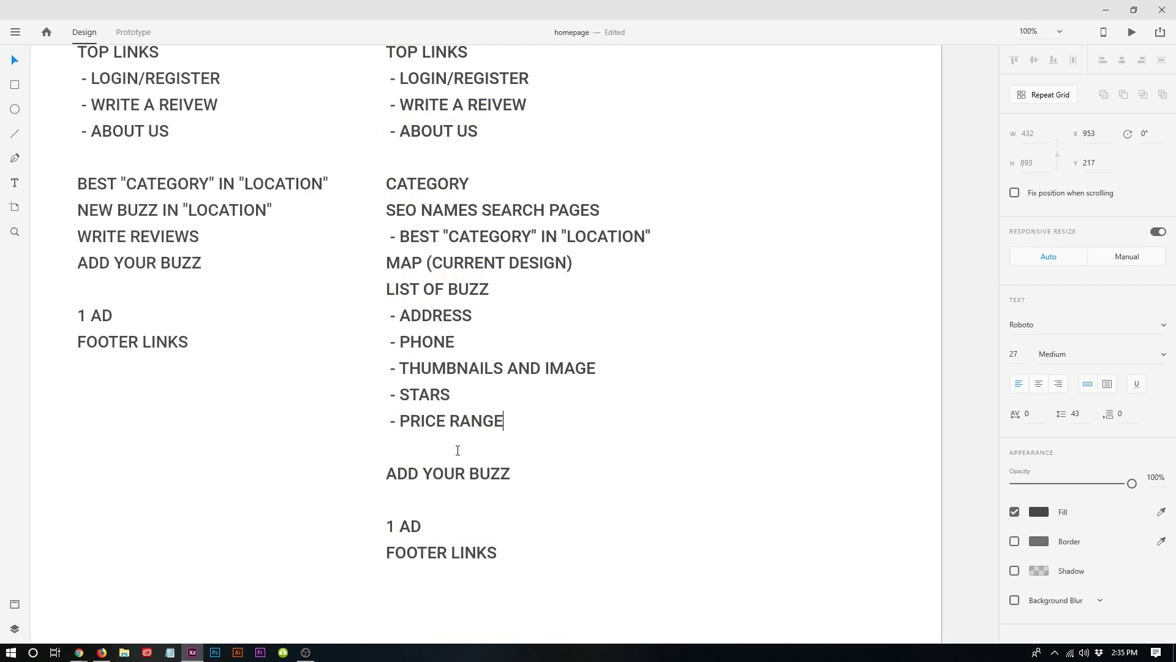
key("Return")
type("- NEIGHBOUR")
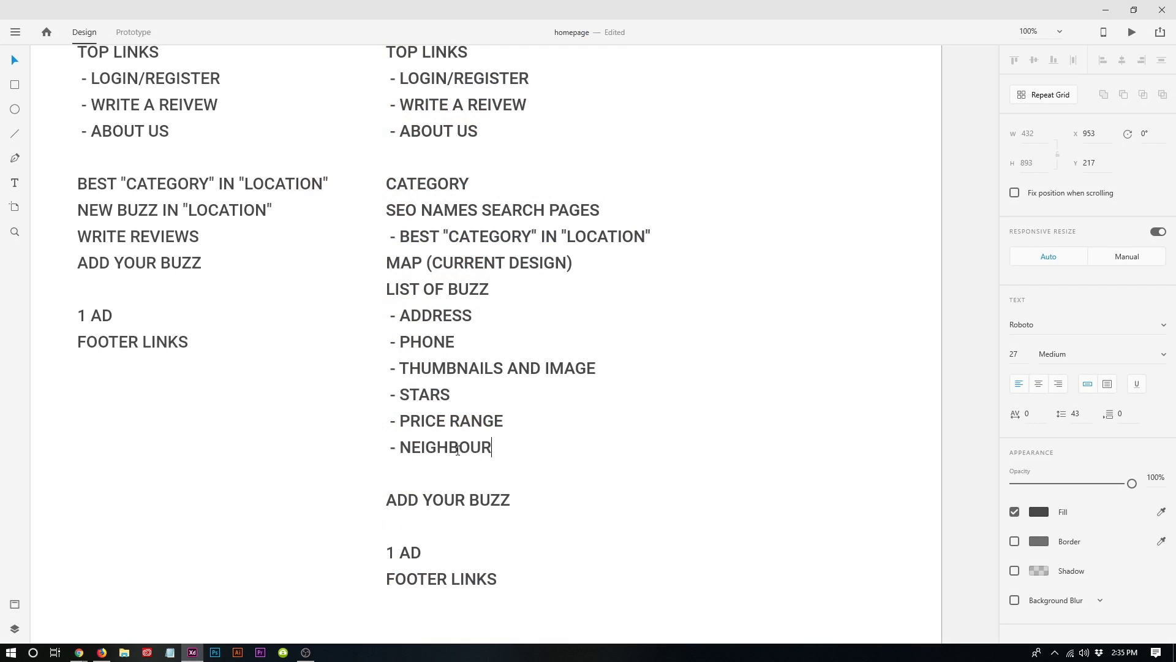
type("HOOD")
key("Escape")
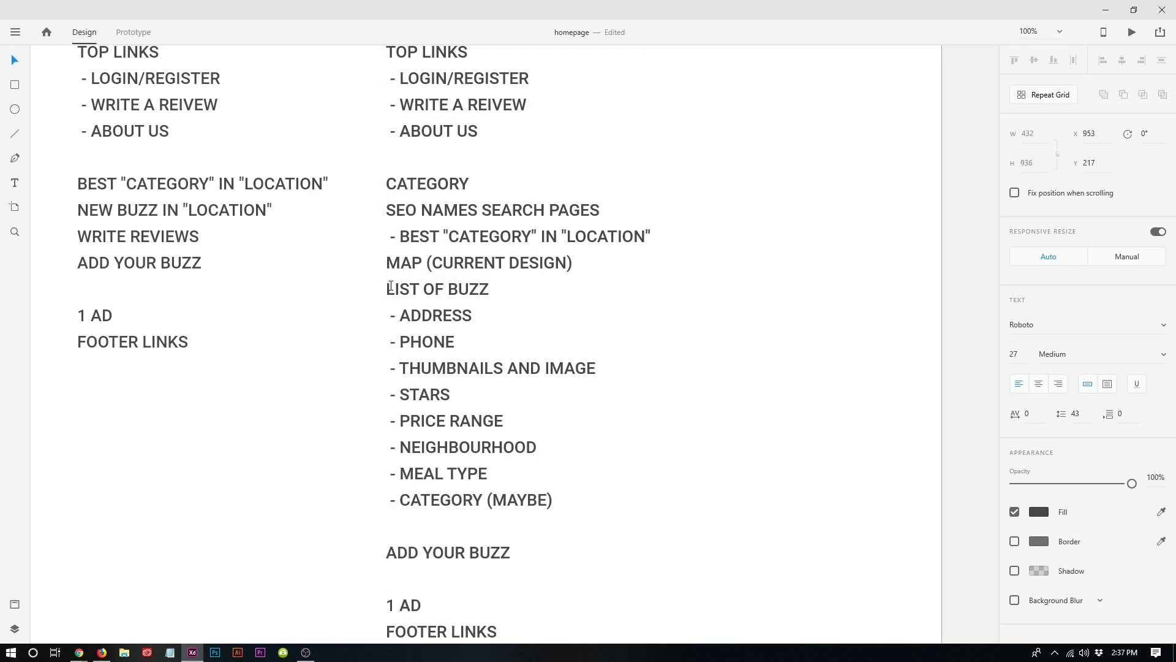
Change 1 AD to 2 AD in the SEARCH list and fill the blank line above it with PROMO BUZZ.
left_click_drag(387, 285, 562, 512)
left_click(395, 605)
key("shift+Left")
type("2")
key("Up")
type("PROMO BUZZ")
scroll(550, 443, "down", 1)
scroll(607, 384, "up", 3)
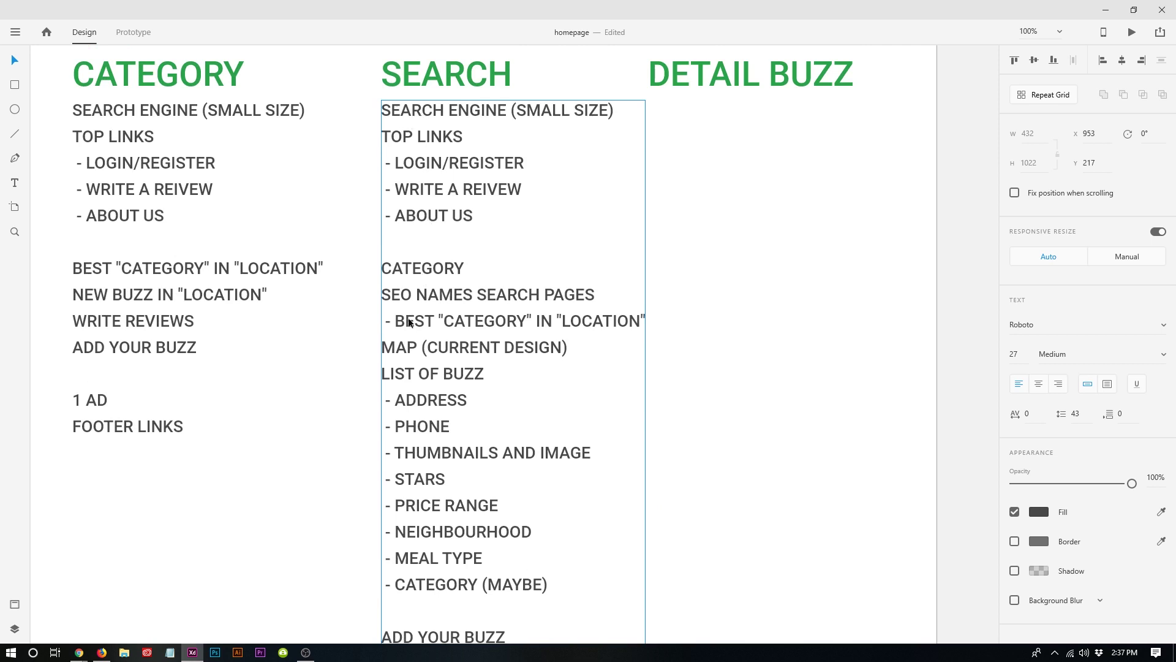
Review the SEARCH list's CATEGORY and SEO NAMES lines, and extend the map line to MAP (CURRENT DESIGN + CONTENT).
double_click(420, 294)
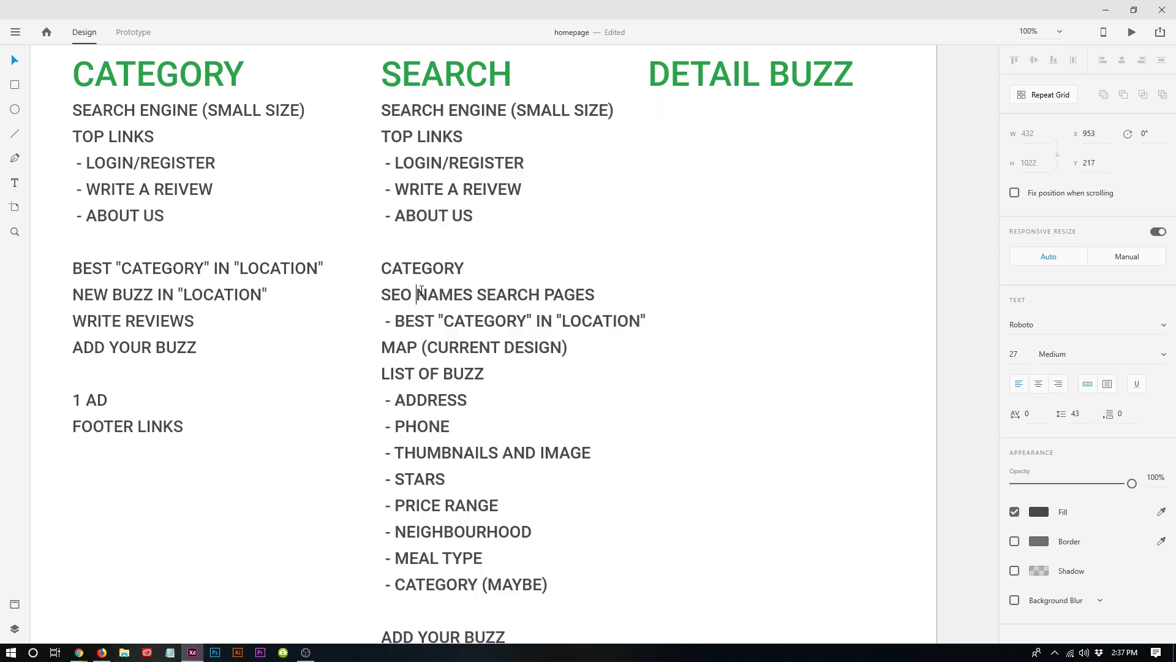
left_click_drag(391, 294, 647, 321)
left_click(423, 268)
double_click(434, 270)
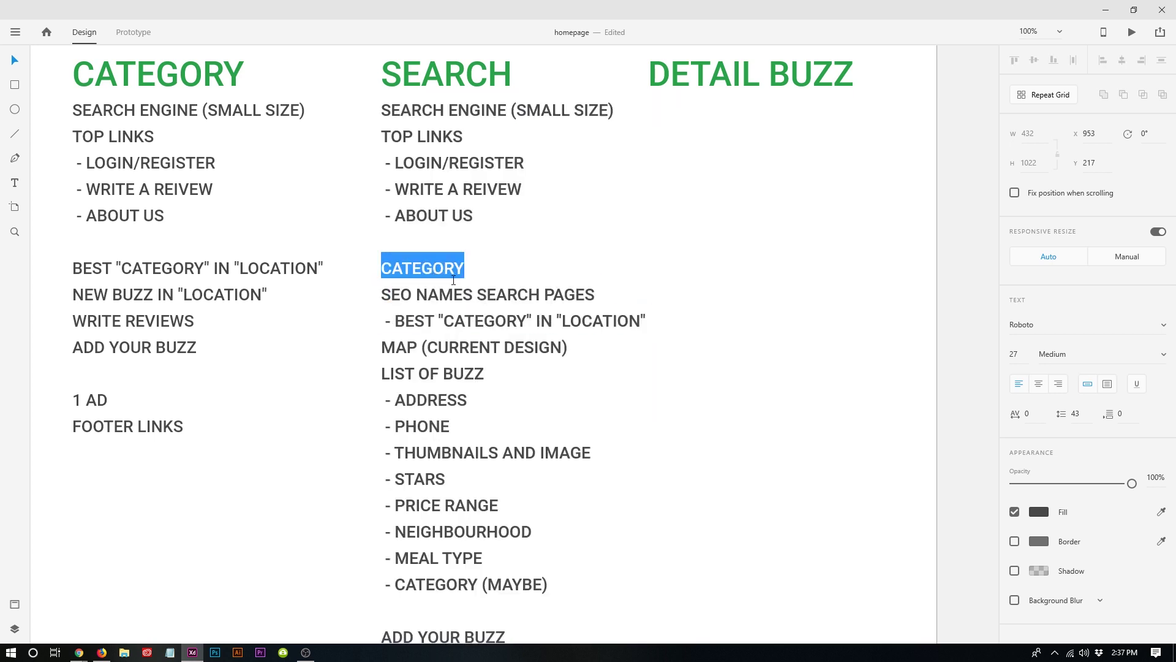
left_click_drag(396, 348, 498, 349)
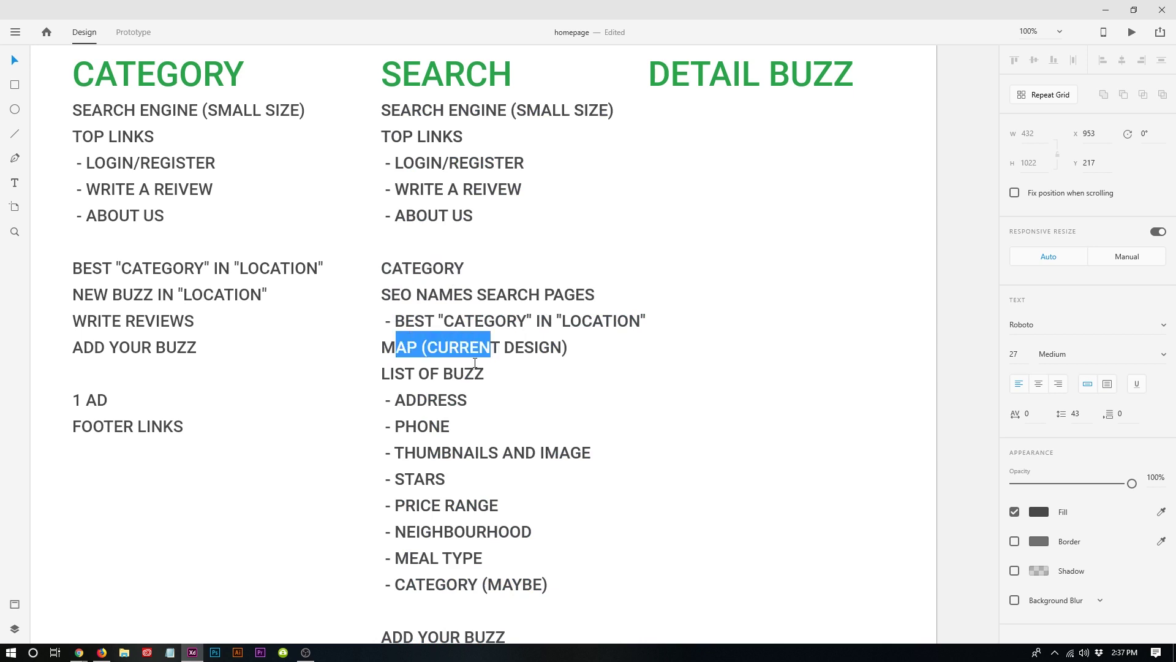
left_click(563, 351)
type("+")
type(" CONTENT")
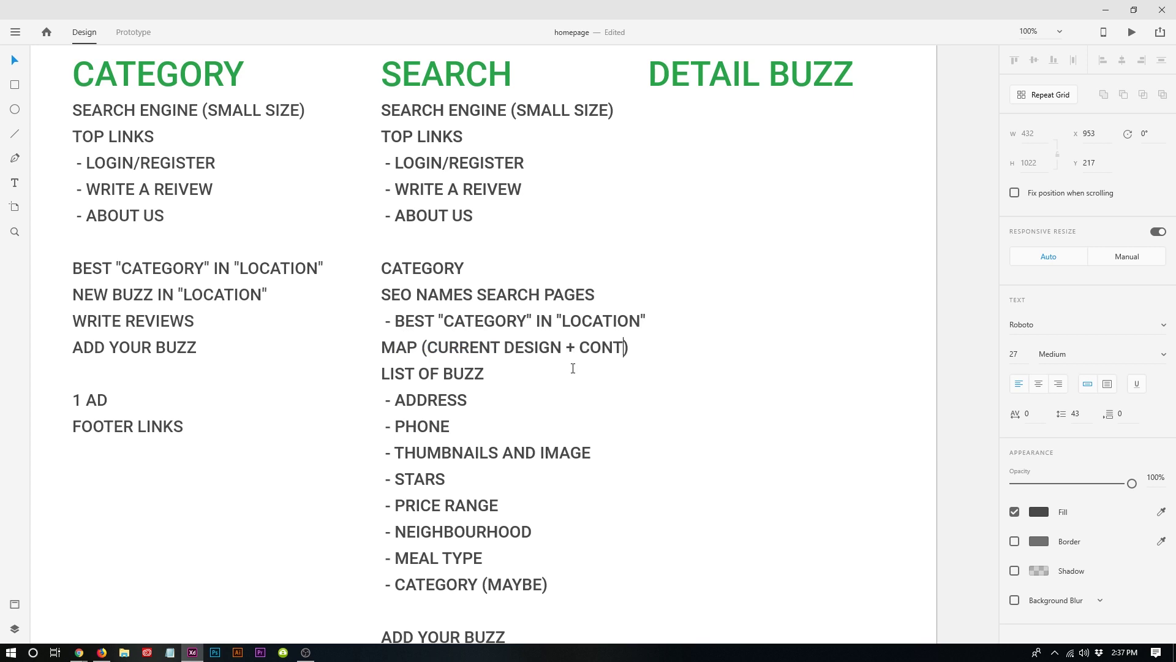
key("Down")
key("Escape")
Add WIFI? as a dashed sub-item below CATEGORY (MAYBE) in the SEARCH list.
scroll(389, 402, "down", 2)
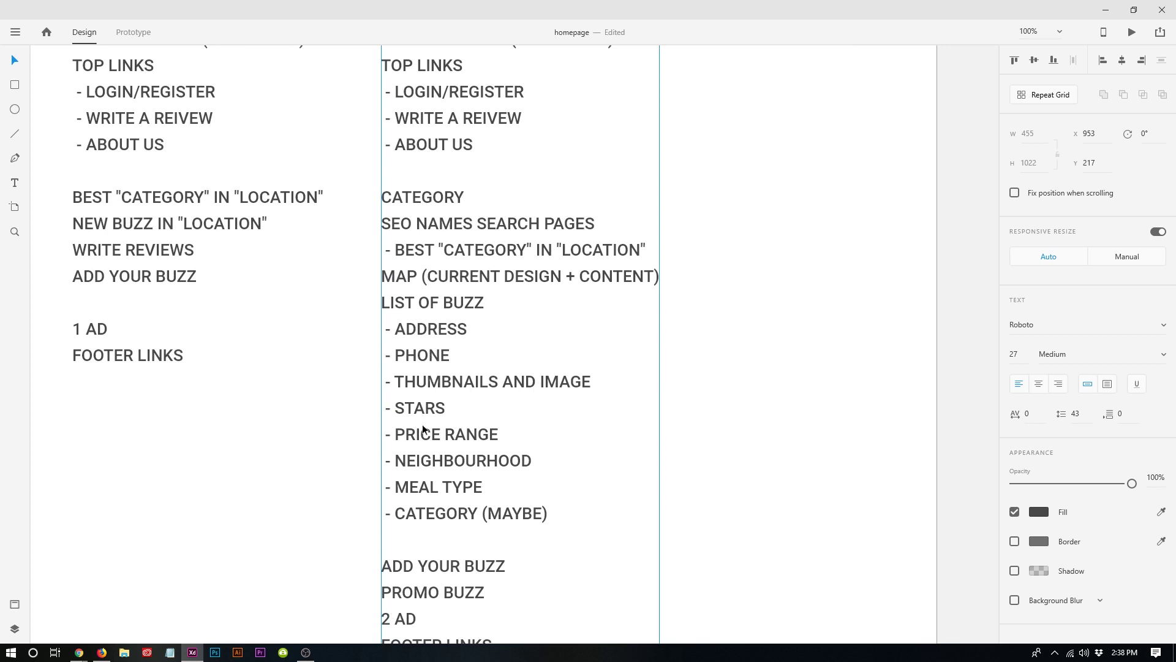
double_click(436, 512)
left_click(435, 512)
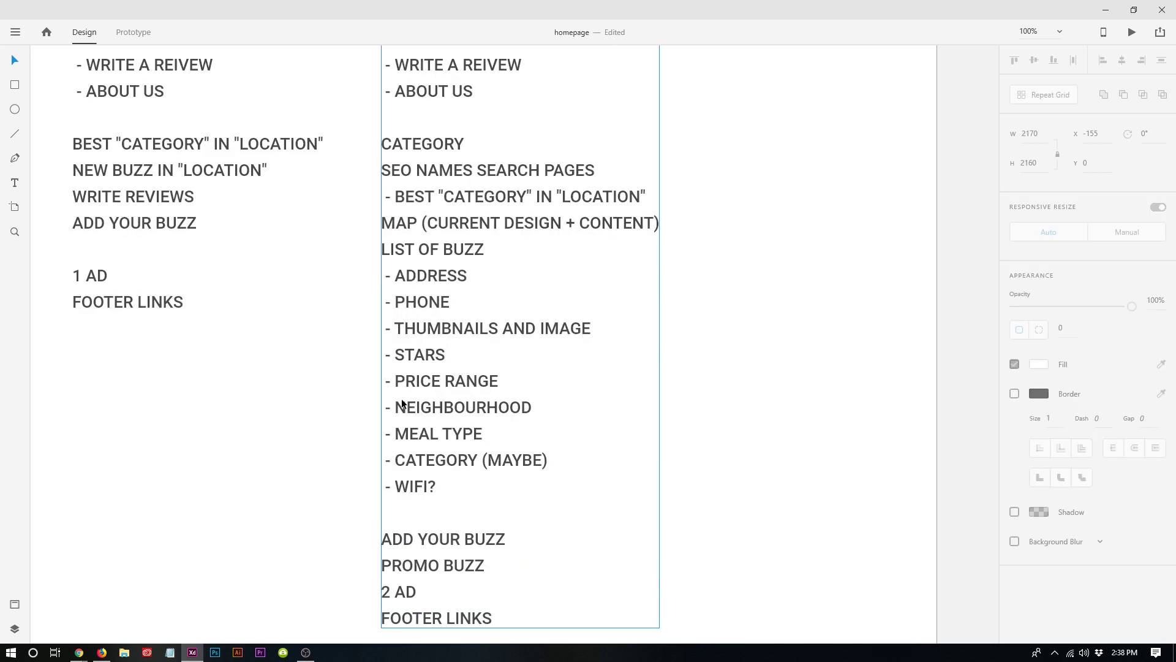
scroll(402, 403, "up", 5)
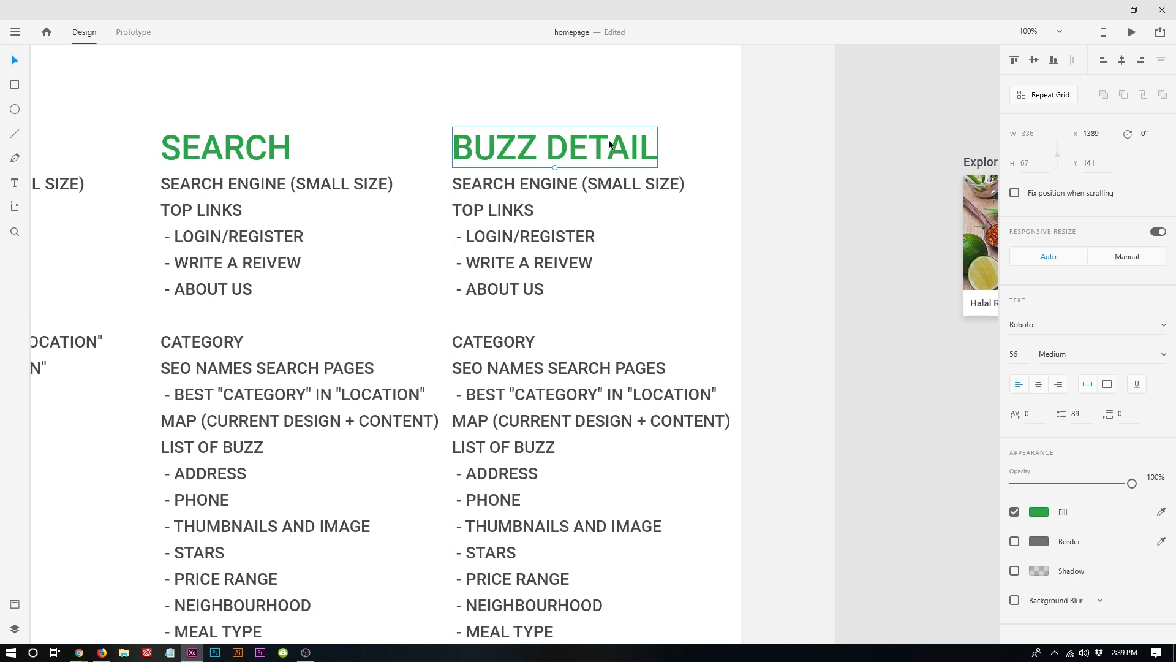
left_click(579, 421)
double_click(579, 420)
double_click(579, 420)
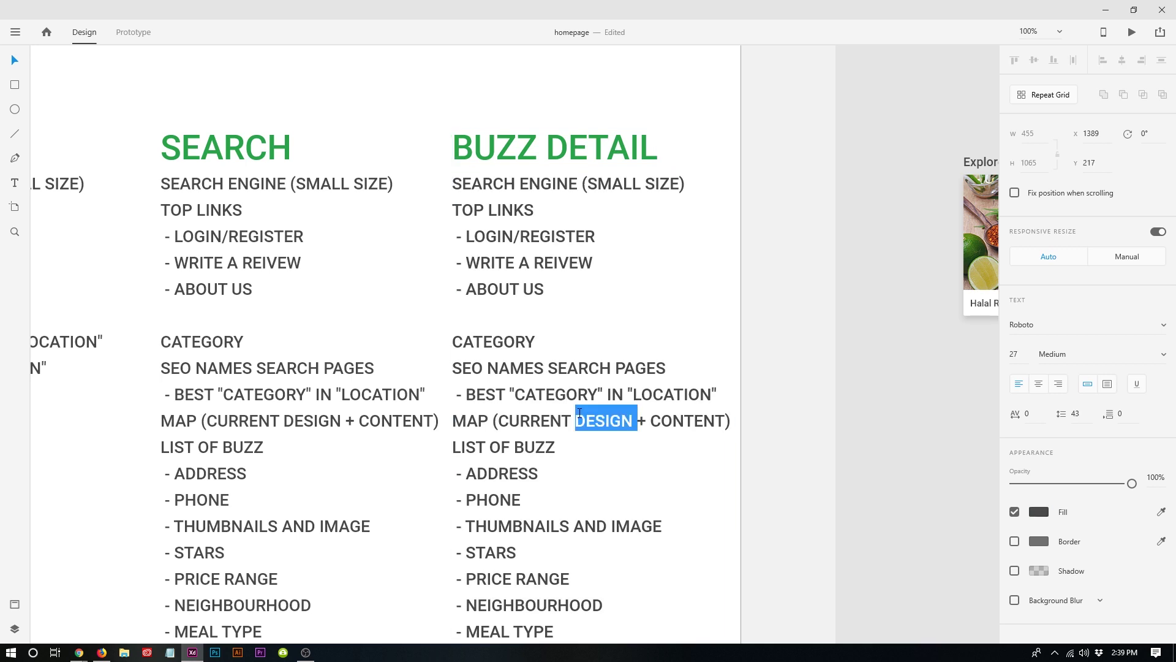
key("Escape")
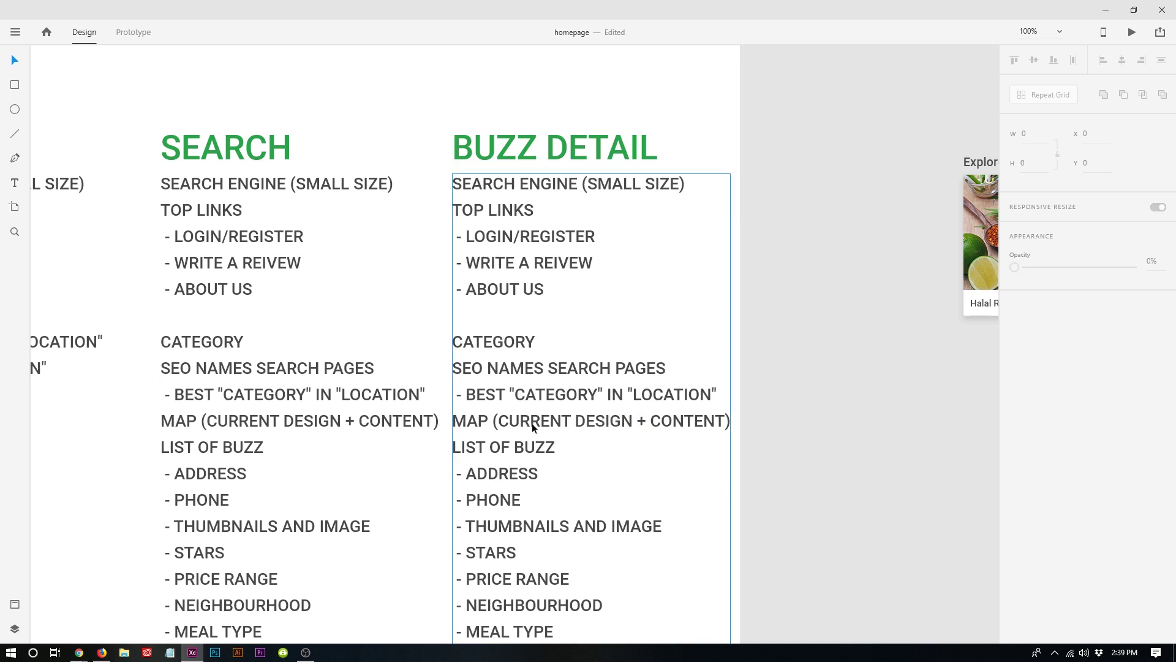
scroll(532, 423, "down", 3)
scroll(534, 422, "up", 4)
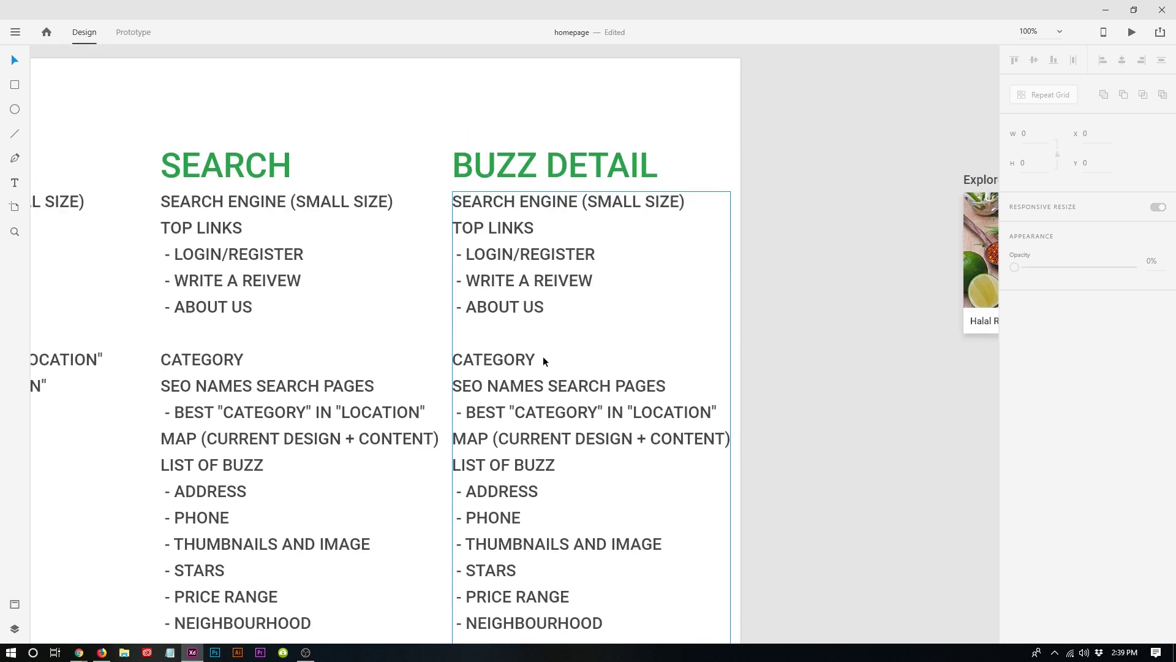
Switch to Firefox, open the Chawk Bazar South Asian Eatery listing from the Zhaboom results, and examine its name and address details.
left_click(110, 654)
scroll(392, 432, "up", 9)
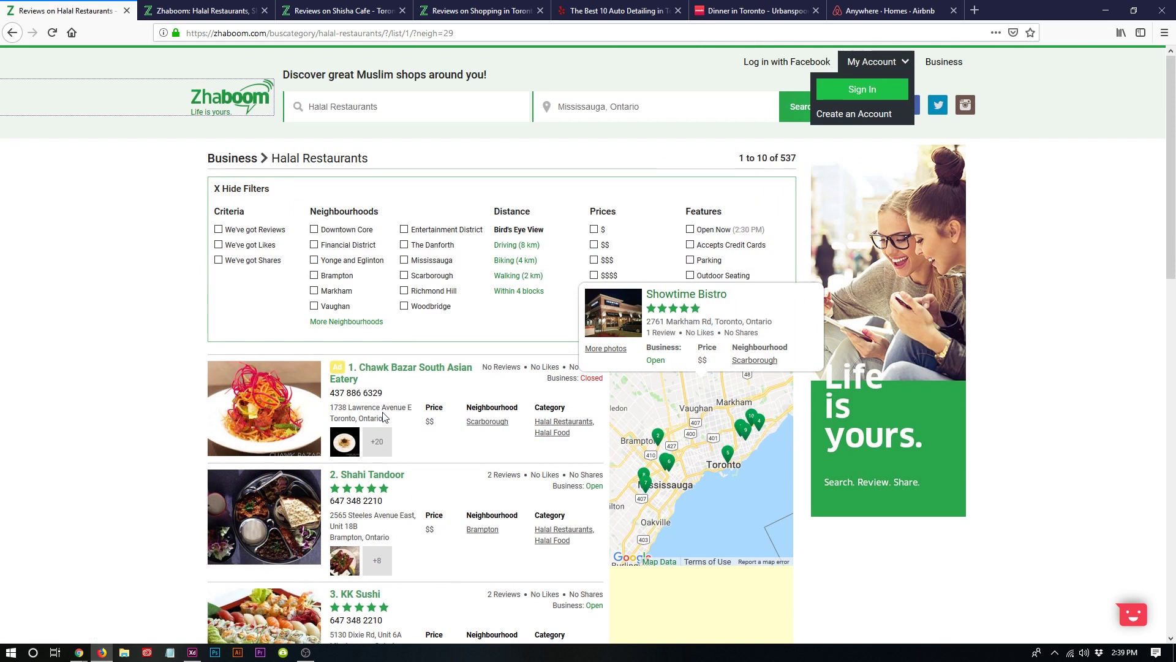
scroll(384, 417, "down", 4)
left_click(411, 123)
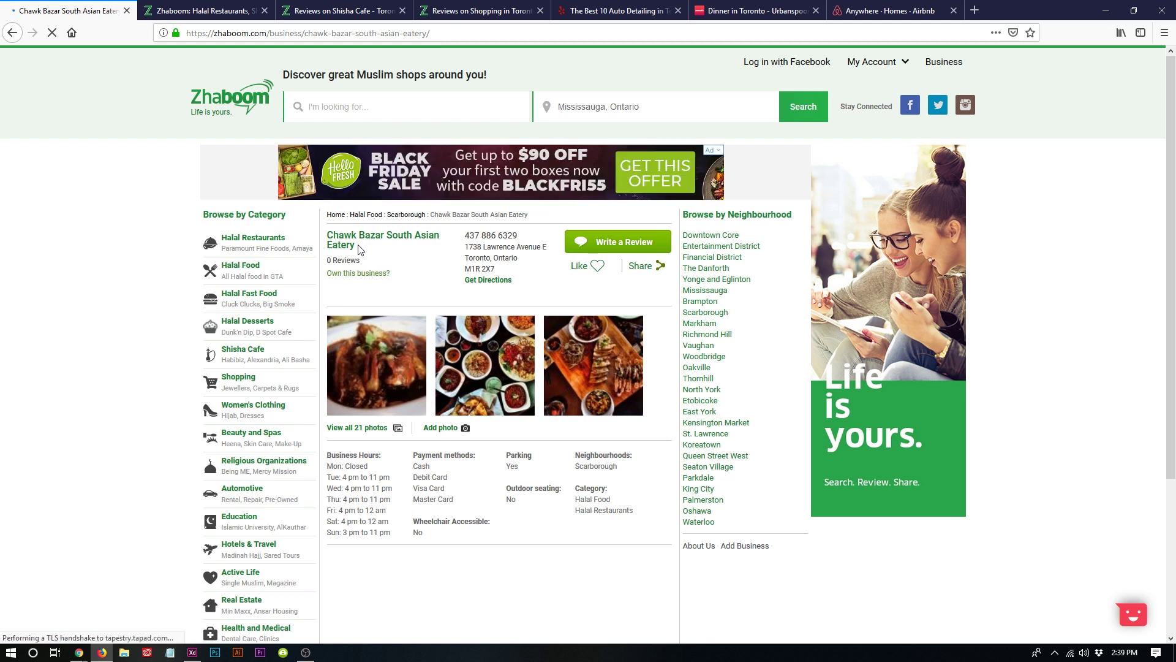
left_click_drag(355, 245, 341, 236)
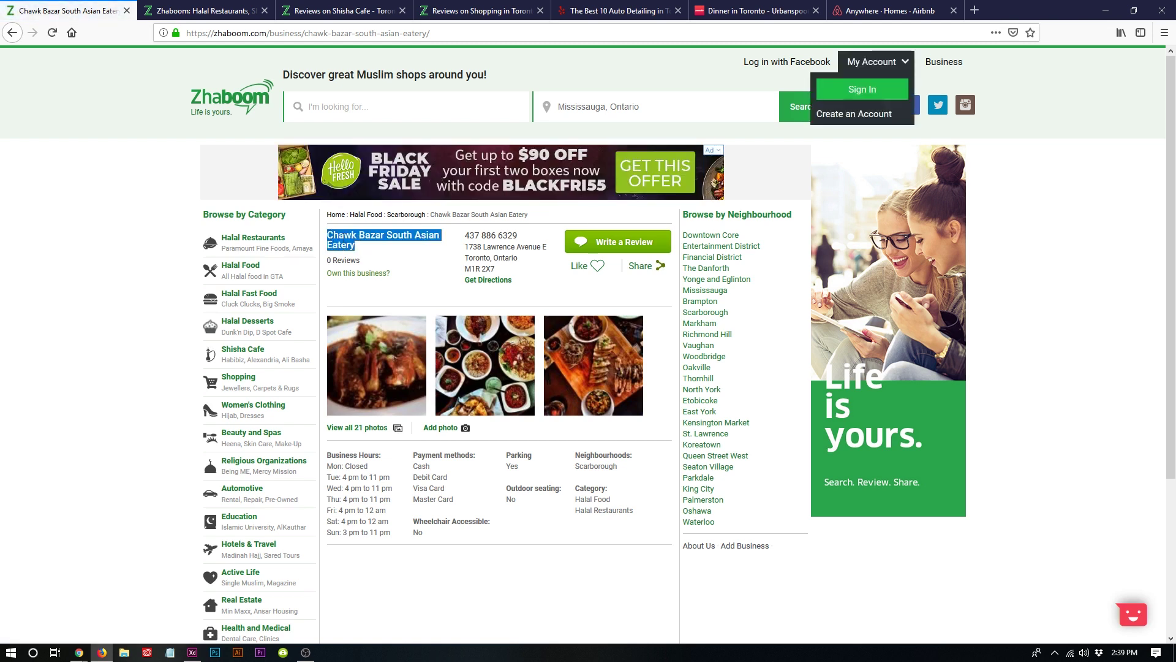
left_click(343, 239)
left_click_drag(465, 246, 548, 246)
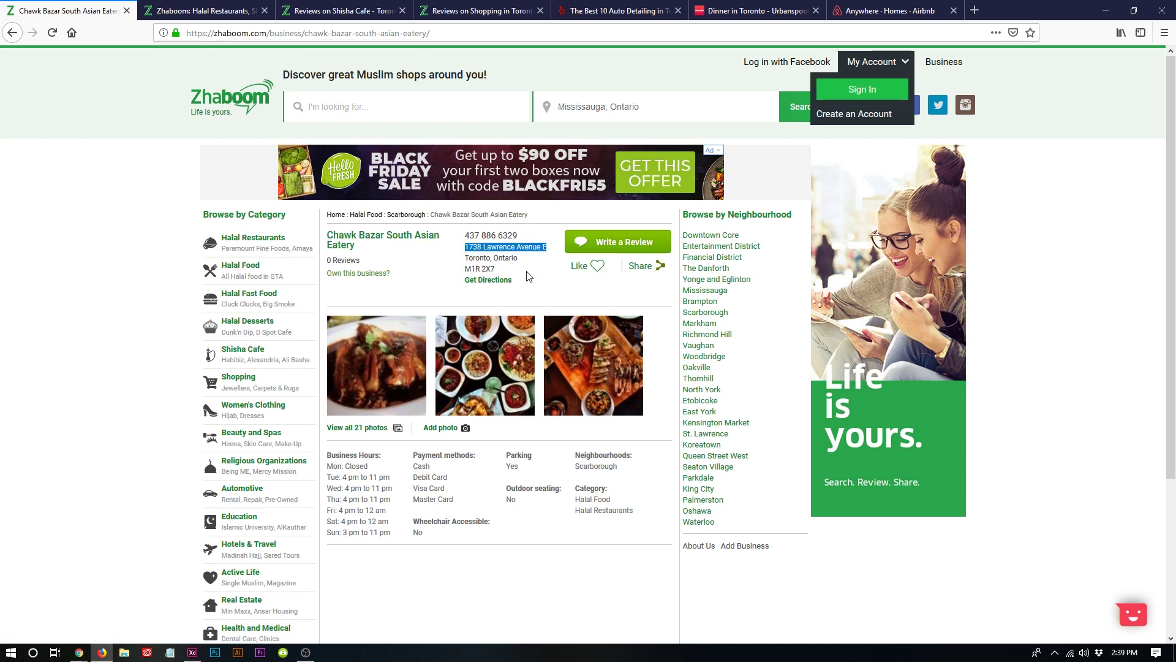
left_click(364, 265)
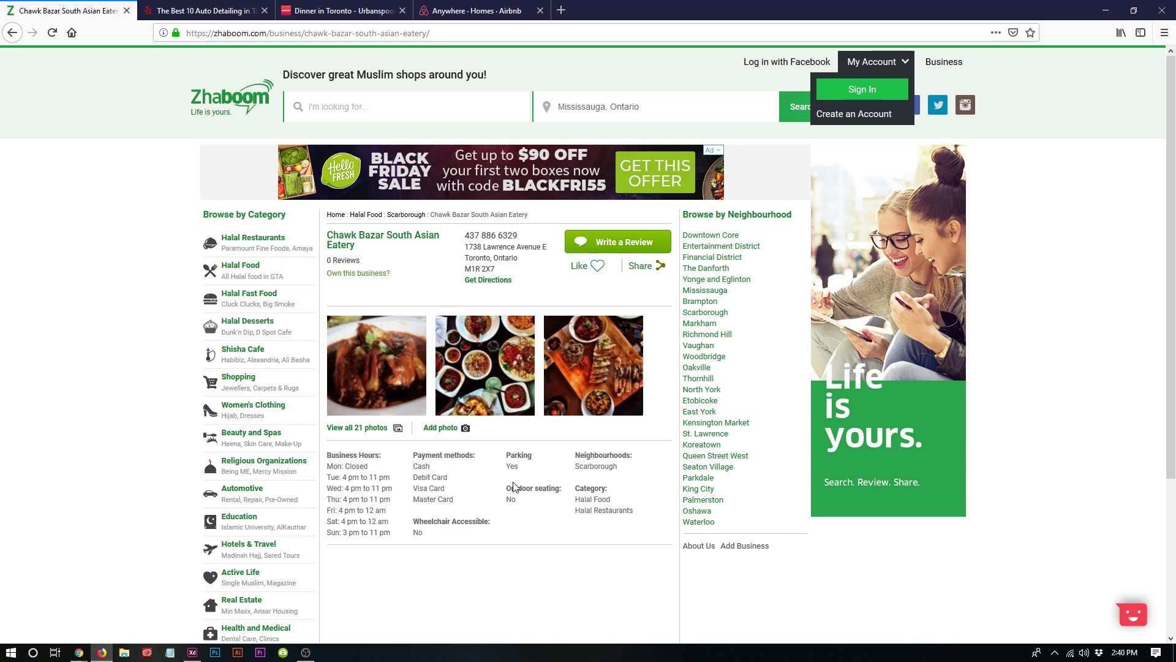
Examine the listing's business hours, payment methods, seating and category details, and browse its photos in the enlarged viewer.
left_click_drag(327, 465, 375, 500)
left_click_drag(413, 466, 423, 533)
left_click_drag(526, 489, 607, 511)
left_click(414, 355)
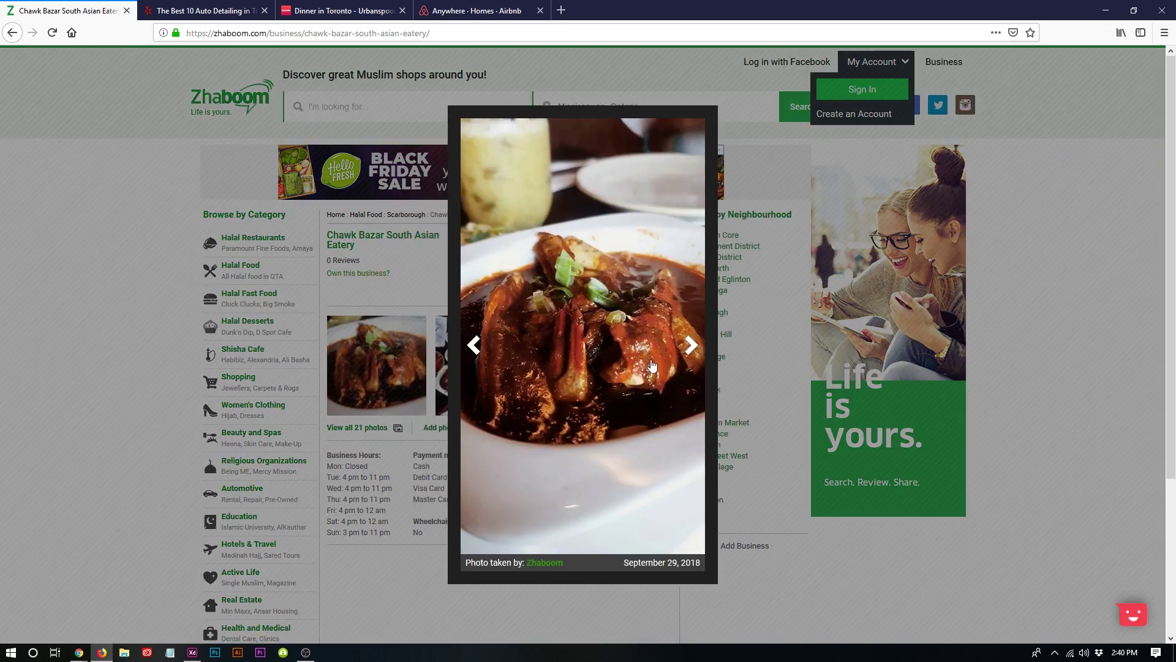
left_click(692, 353)
left_click(696, 347)
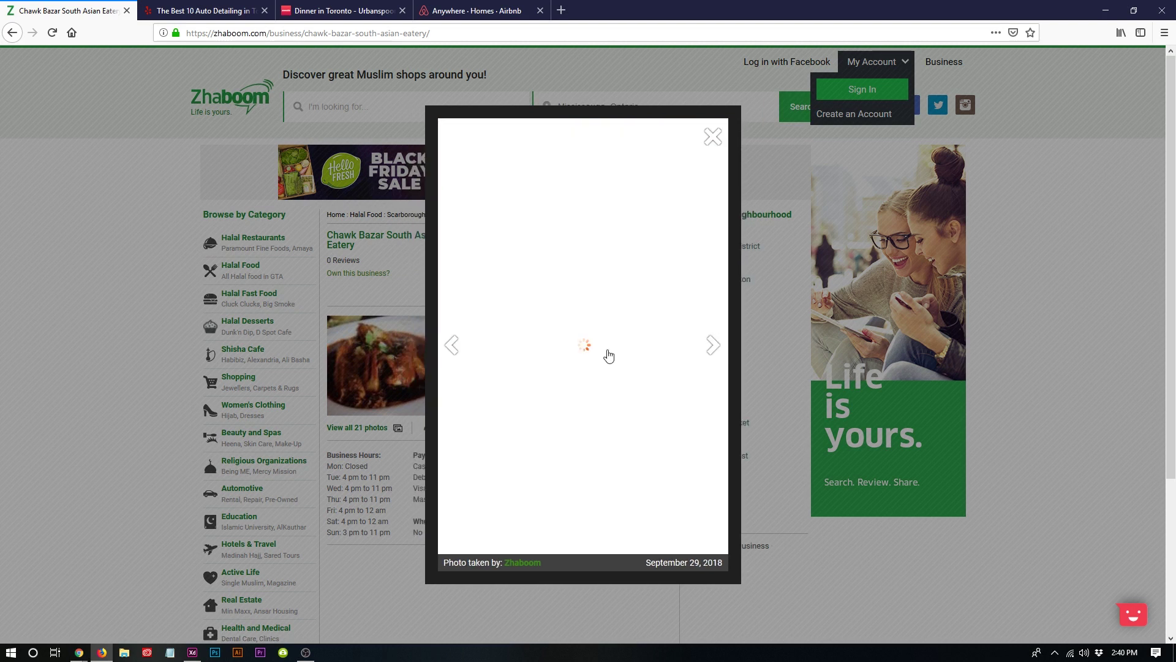
left_click(713, 136)
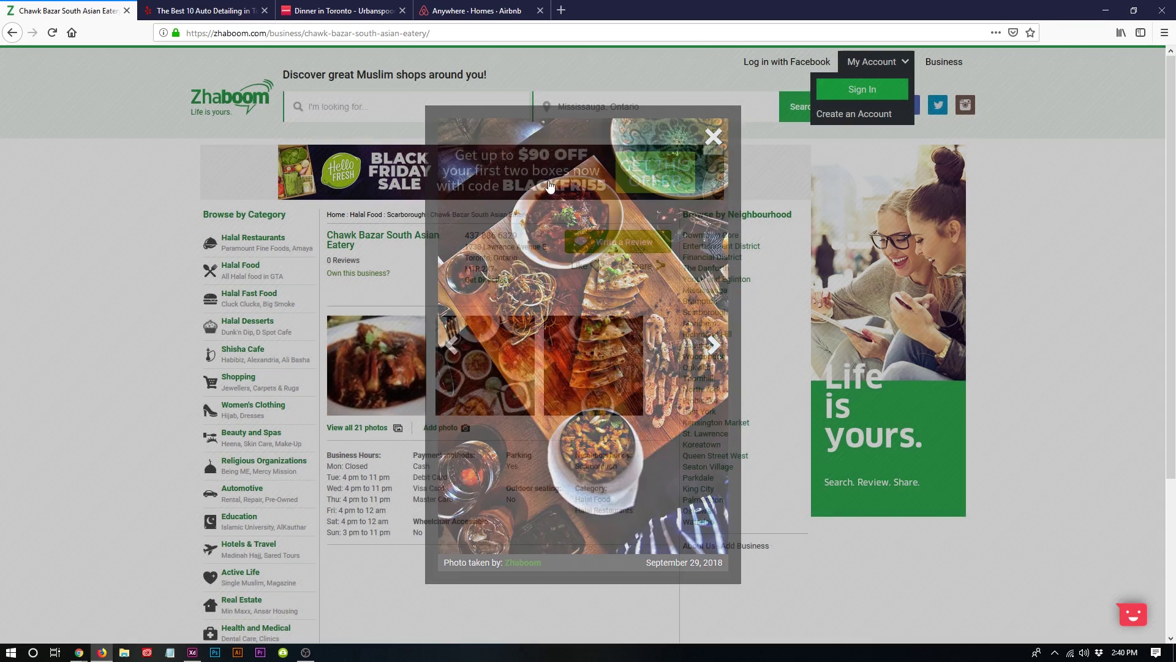
Examine the listing's title block, its Own this business? link and its address block.
left_click_drag(331, 235, 318, 264)
left_click(404, 275)
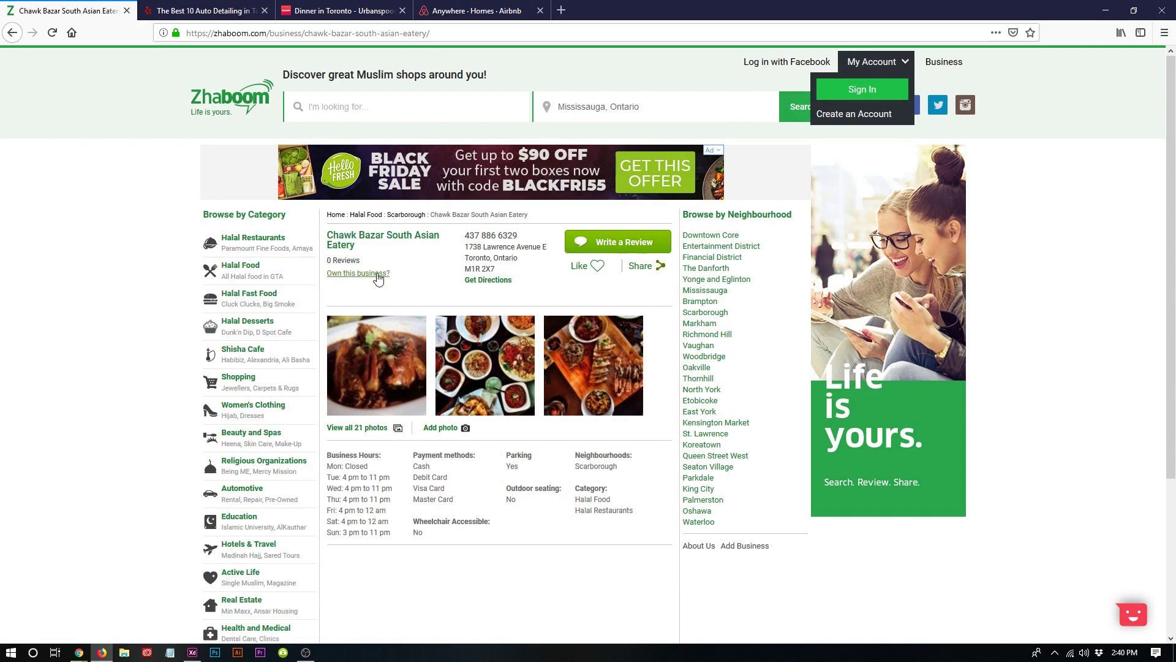
left_click(375, 273)
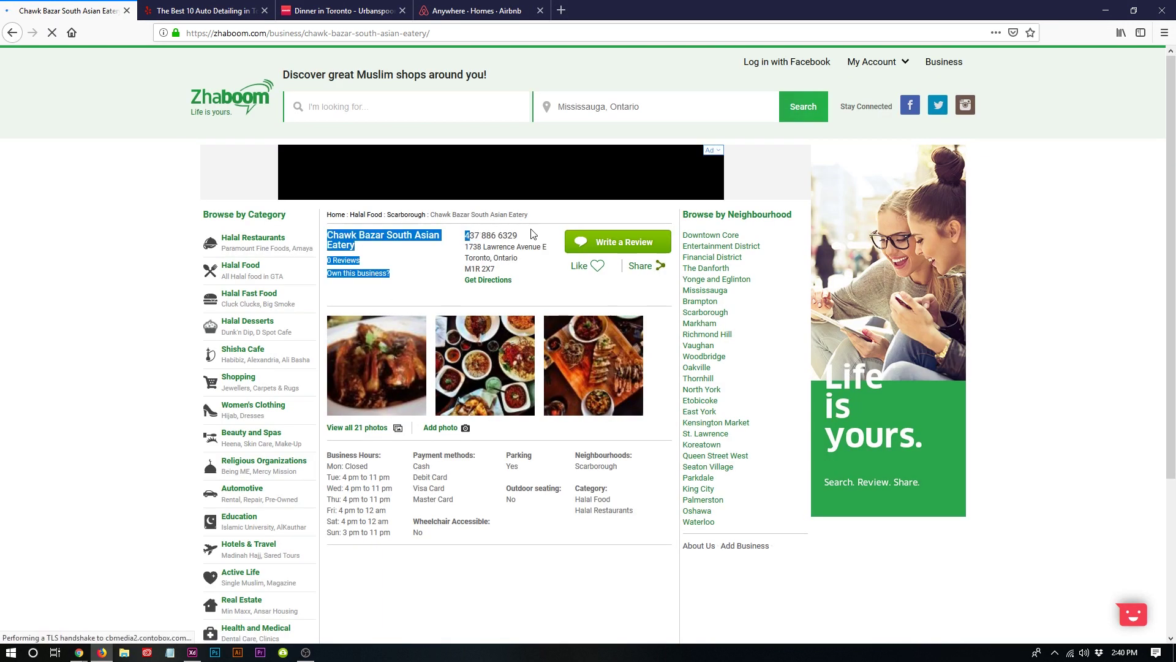
left_click_drag(473, 247, 495, 256)
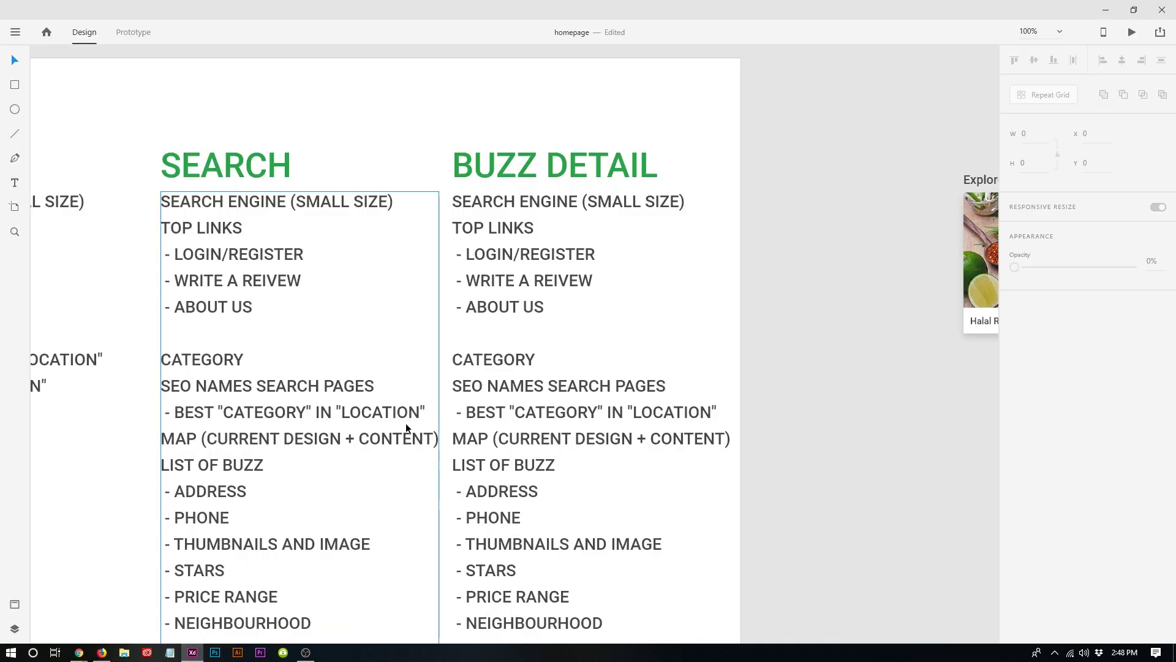
Delete the lines from CATEGORY through WIFI? from the BUZZ DETAIL list, keeping the top links and the ADD YOUR BUZZ group.
scroll(405, 427, "down", 1)
left_click(555, 385)
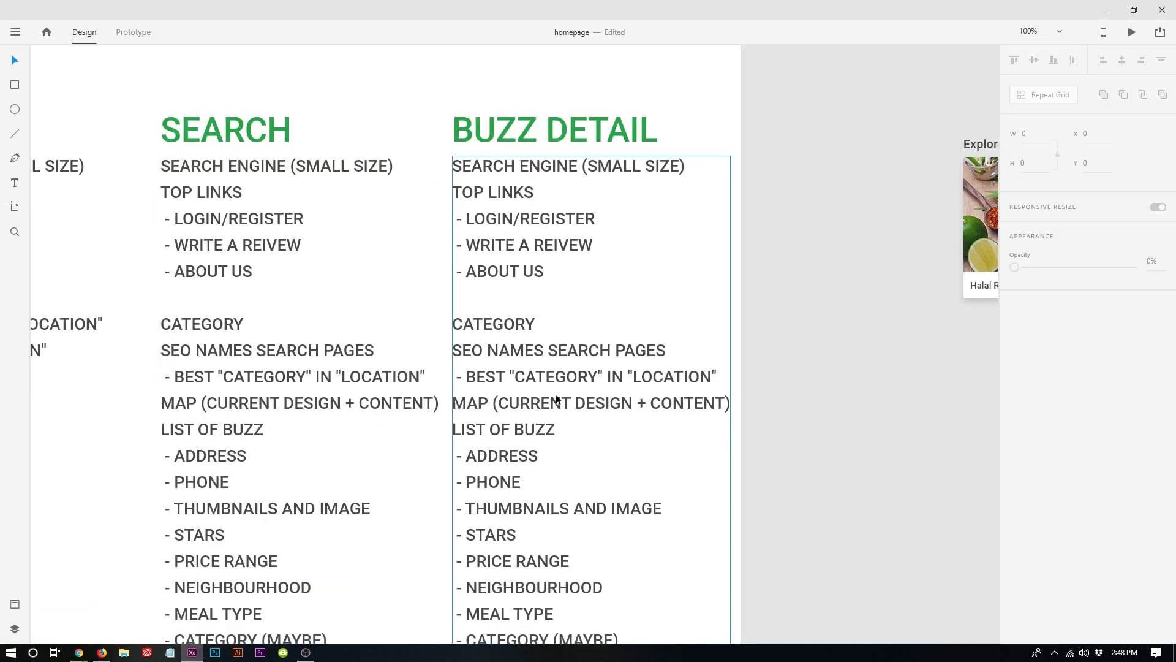
double_click(555, 385)
left_click(547, 441)
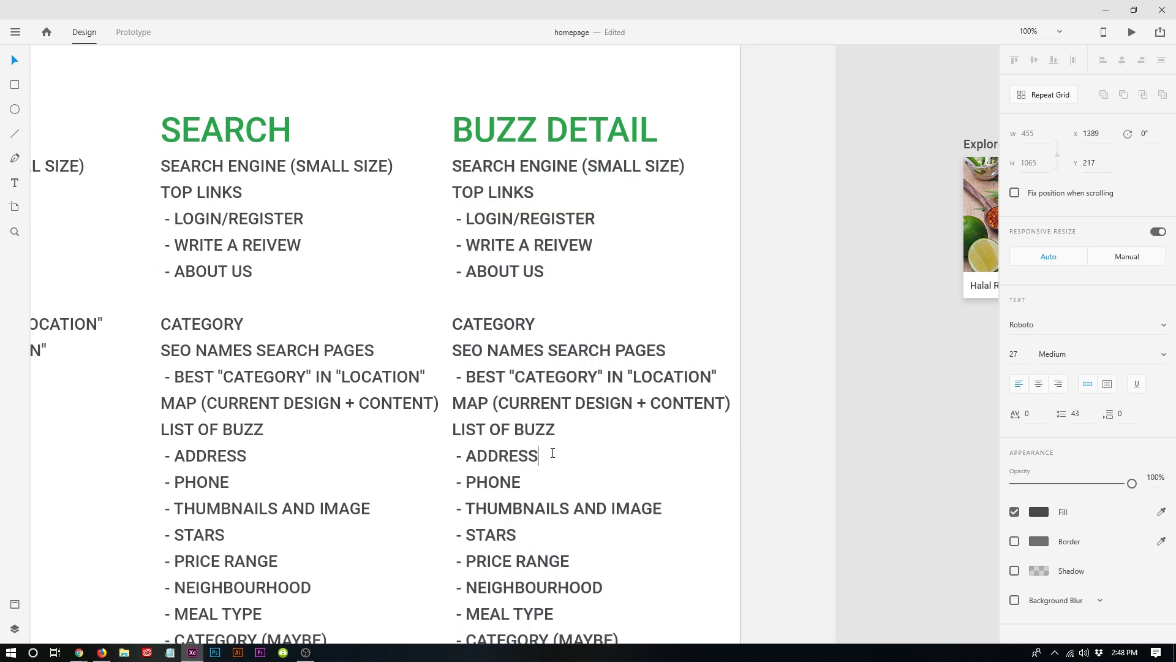
scroll(553, 453, "down", 5)
left_click_drag(468, 460, 387, 125)
key("BackSpace")
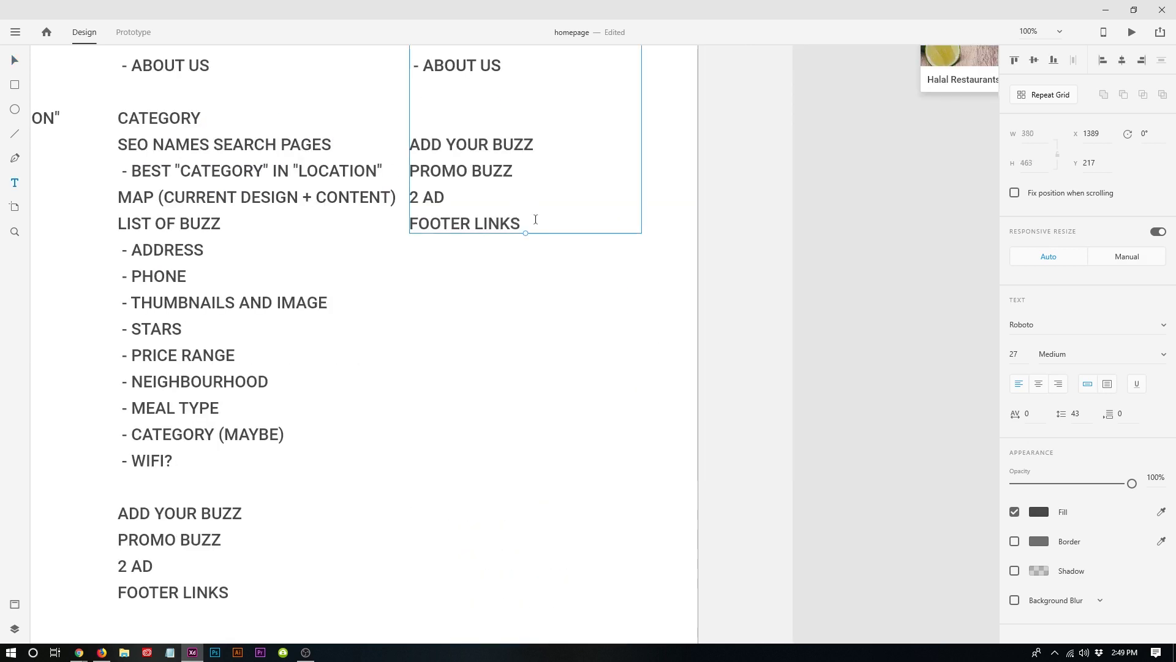
Add BUZZ NAME, PHONE and ADDRESS as separate lines below the top links in the BUZZ DETAIL list.
scroll(536, 218, "up", 4)
left_click(416, 268)
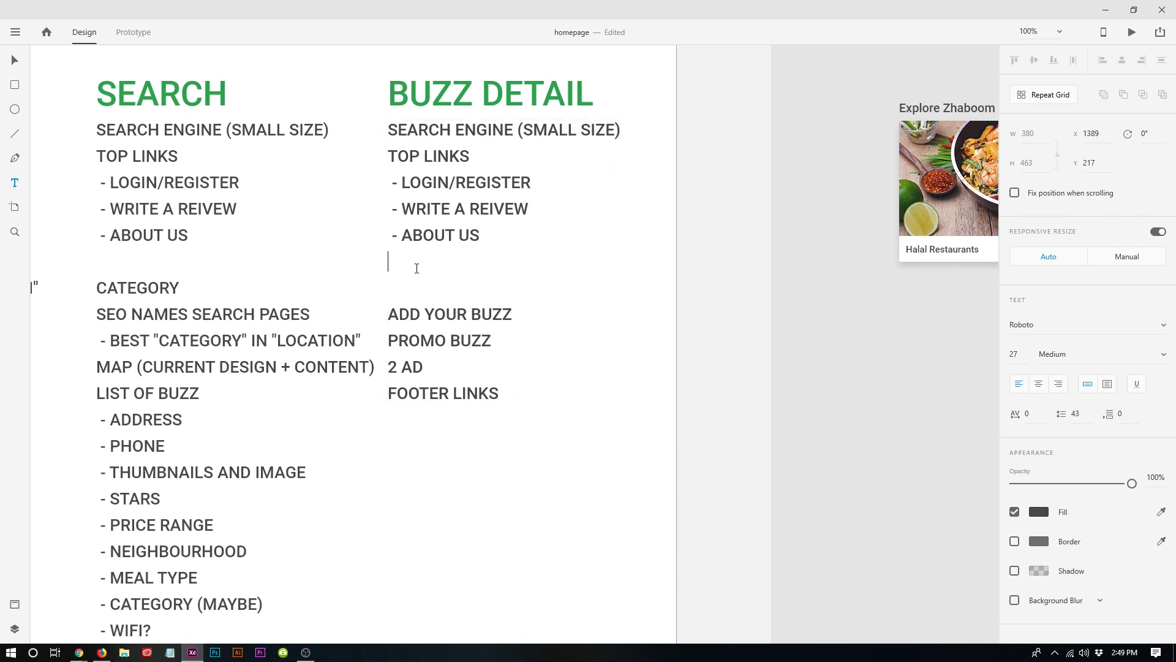
key("Return")
type("BUZZ NAME")
key("Return")
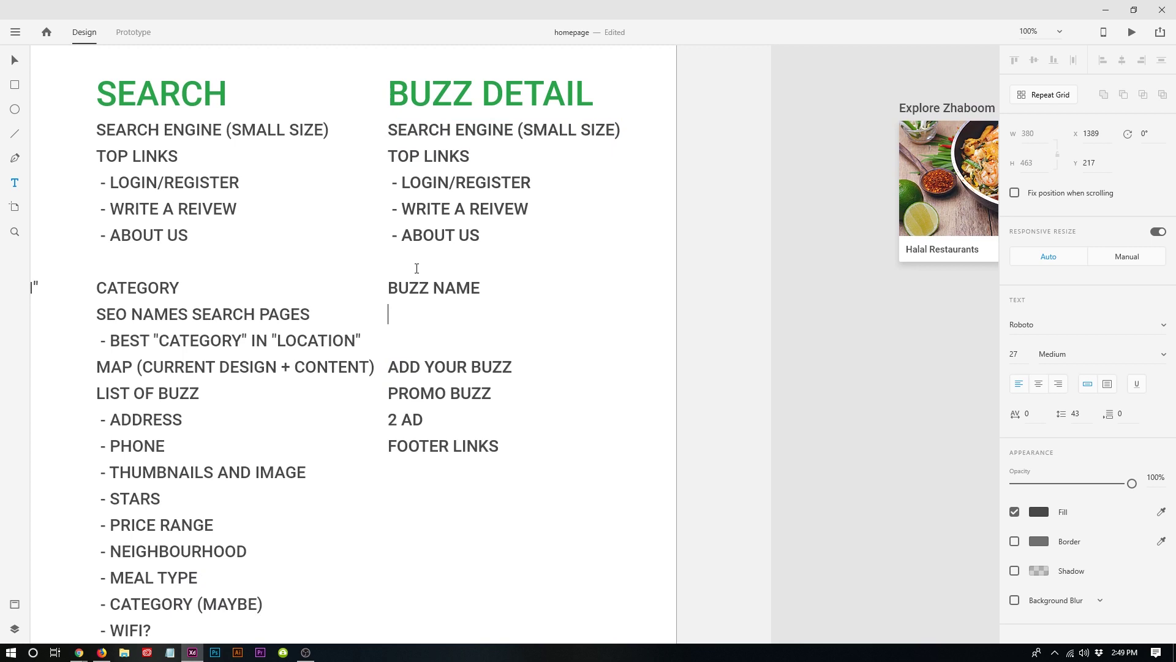
type("PHONE")
key("Return")
type("ADDRESS")
key("Return")
Add the lines IMAGES, MAP (BIG) and HOURS below ADDRESS in the BUZZ DETAIL list.
type("IMAGES")
key("Return")
type("MAP")
key("Return")
key("BackSpace")
type("(BIG)")
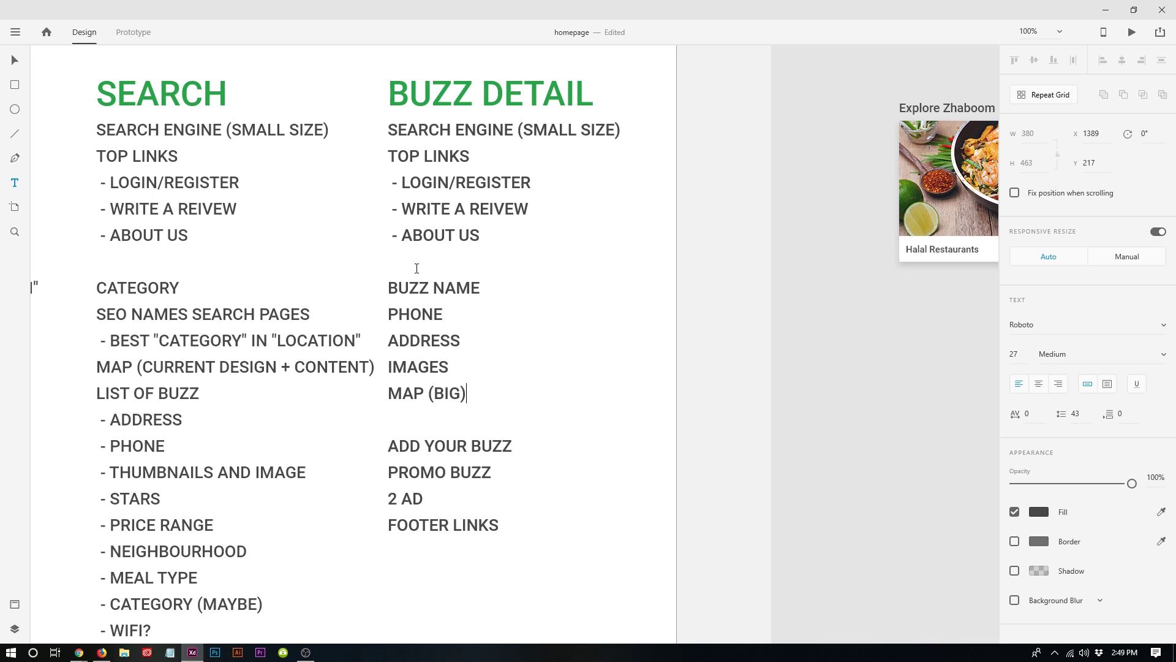
key("Return")
type("HOURS")
key("Return")
Add the line CATEGORY AND MEAL TYPE below HOURS in the BUZZ DETAIL list.
type("CTEGOR")
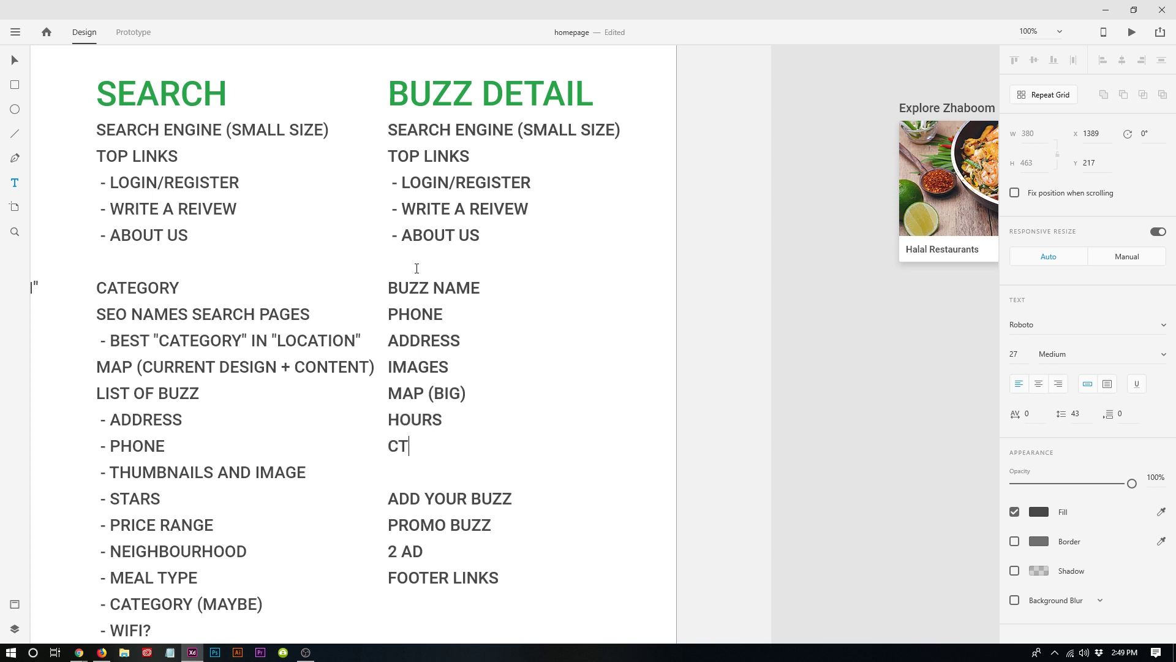
key("BackSpace")
key("BackSpace")
key("BackSpace")
key("BackSpace")
key("BackSpace")
type("ATEGORY AND MEAL TYPE")
key("Return")
Add the lines REVIEWS, STARS and ADD PHOTO below CATEGORY AND MEAL TYPE.
type("REVIEW")
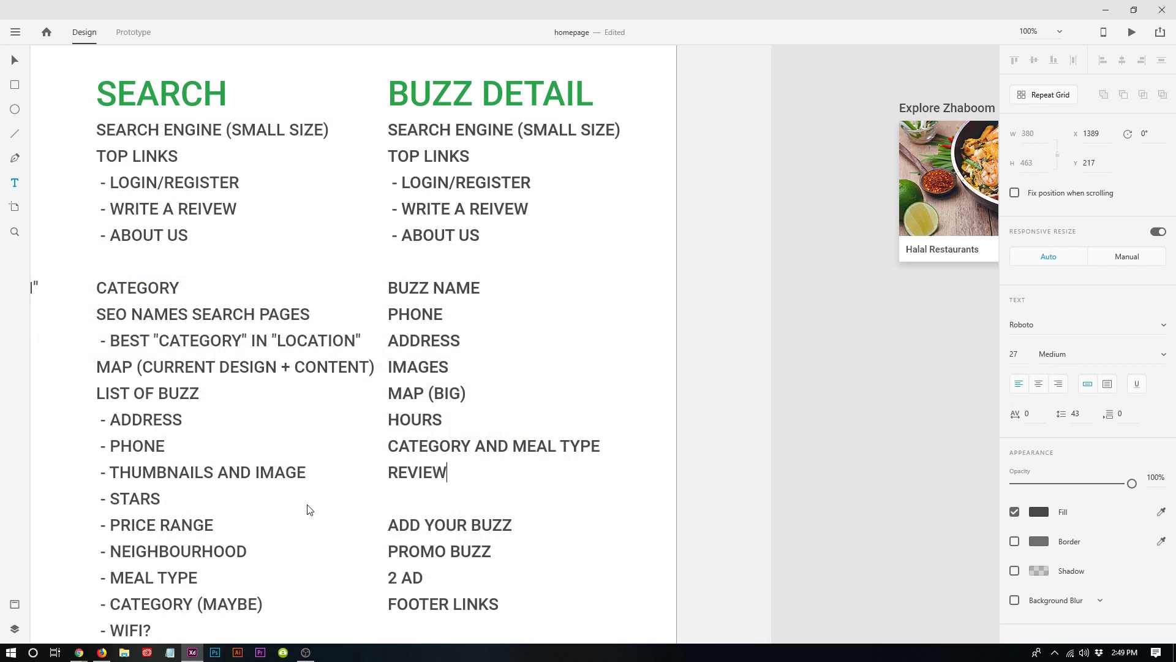
type("S")
key("Return")
type("STARS")
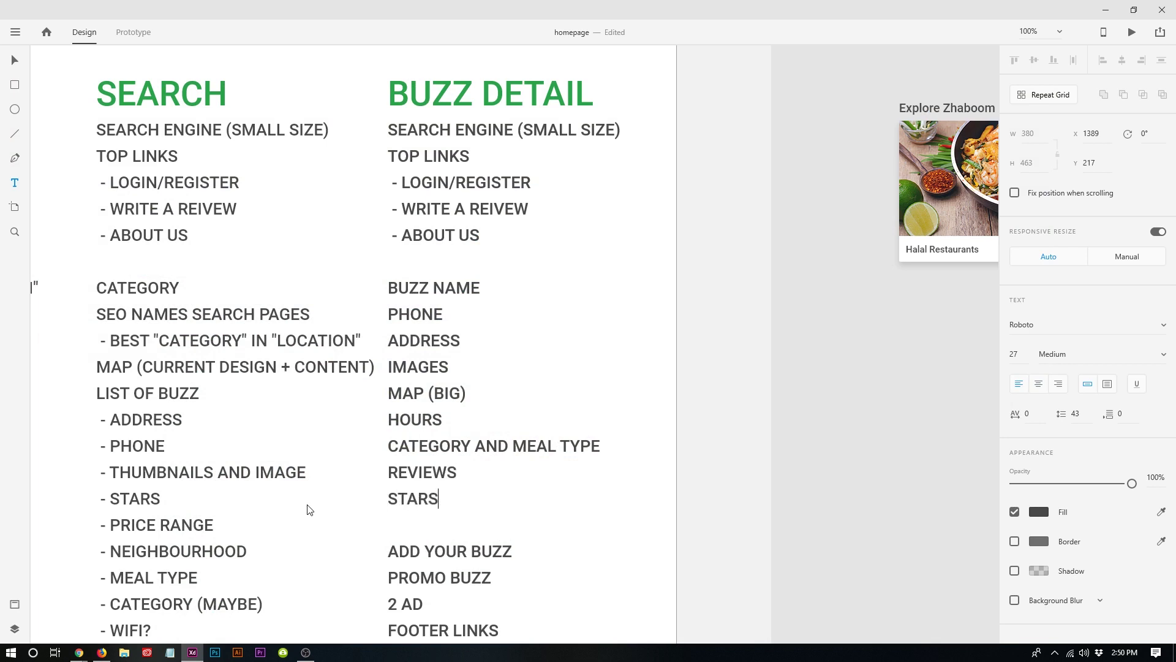
key("Return")
type("AD D PHOTO")
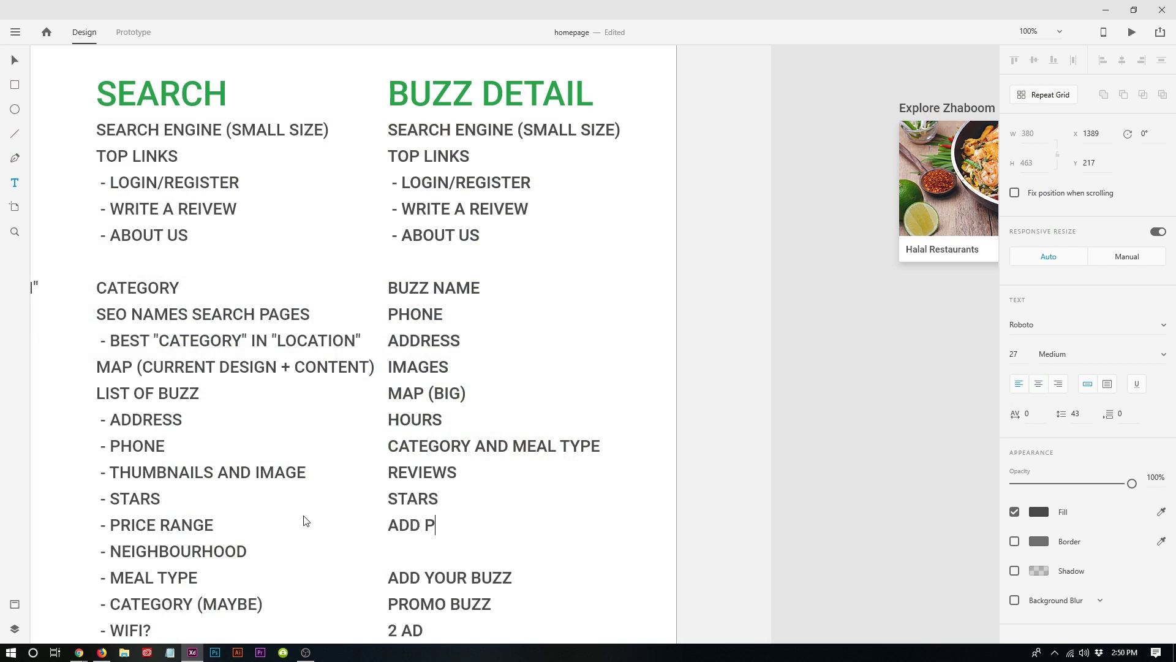
Add the line WITRE A REVIEW BUTTON below ADD PHOTO, separated by a blank line.
key("Return")
key("Return")
type("WI")
scroll(447, 347, "down", 3)
type("TRE")
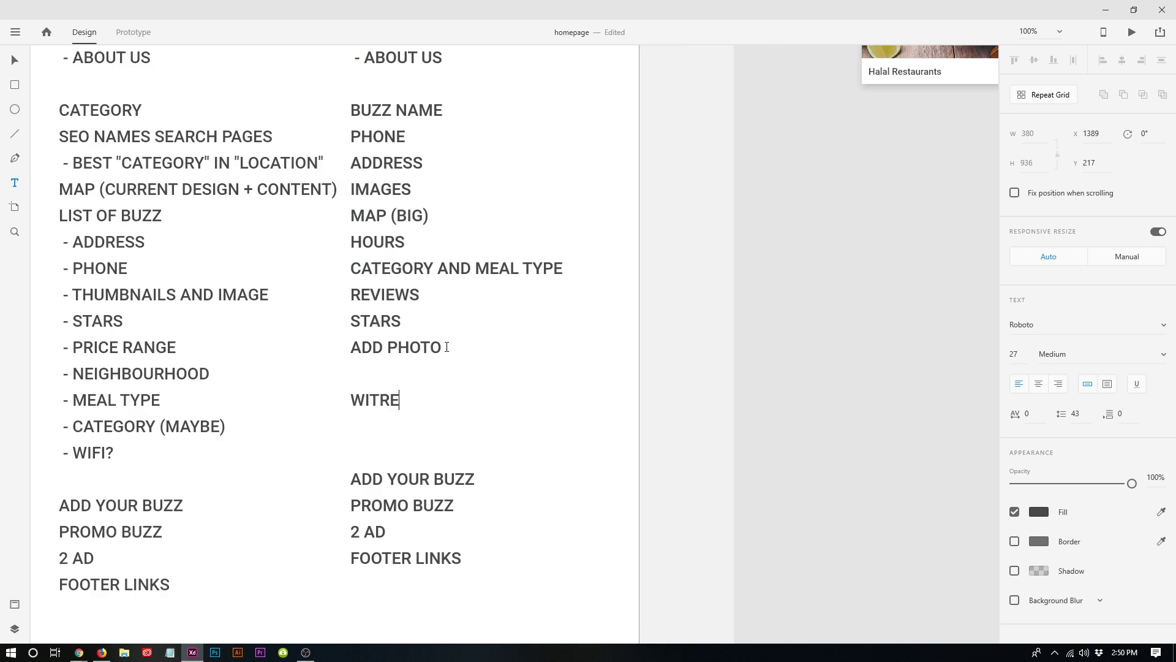
type(" A REVIEW BUTTON")
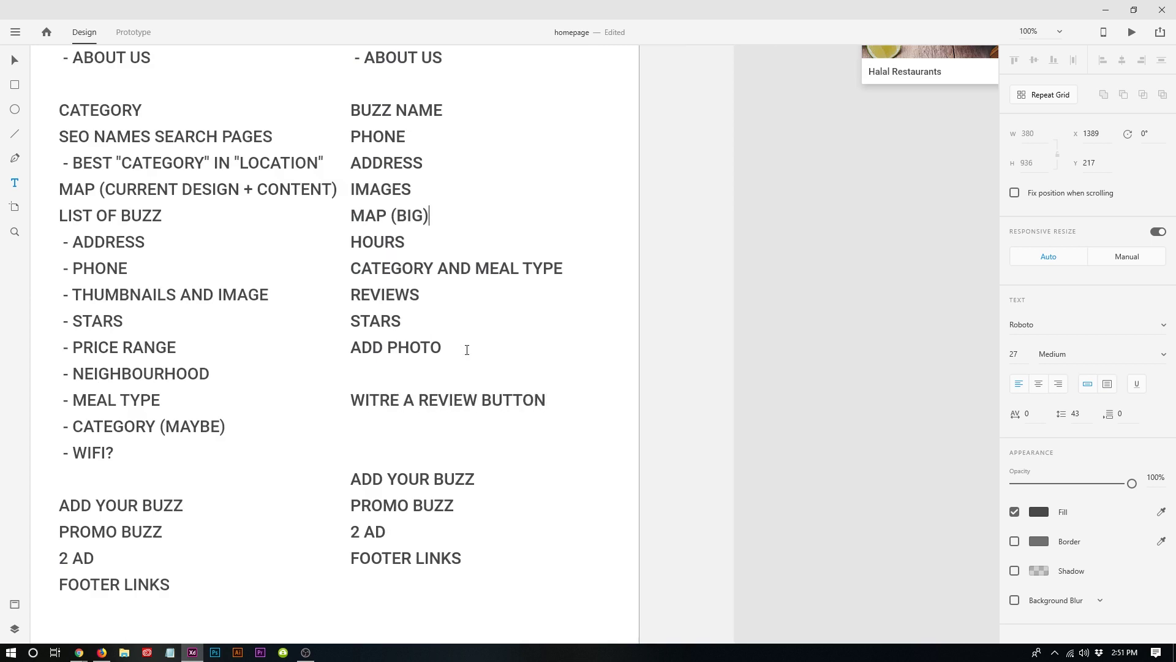
Add TTC and UBER as dashed sub-items below MAP (BIG) in the BUZZ DETAIL list.
key("Return")
type("- tt")
key("BackSpace")
key("BackSpace")
type("TTIC")
key("BackSpace")
key("BackSpace")
key("BackSpace")
type("C")
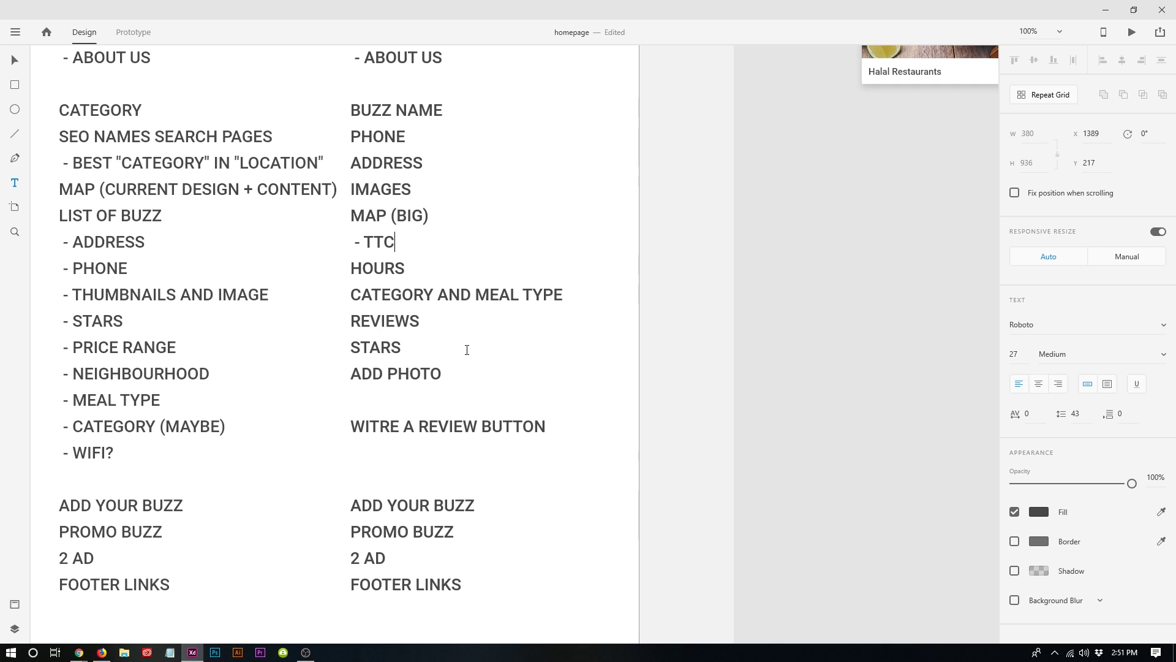
key("Return")
type("- UBER")
key("Return")
Add SEND TO YOUR PHONE as a dashed sub-item below UBER, reusing the indented dash of the items above.
type("0")
key("BackSpace")
key("BackSpace")
type("0")
key("BackSpace")
key("BackSpace")
key("BackSpace")
key("Up")
key("Up")
key("shift+Right")
key("shift+Right")
key("shift+Right")
key("ctrl+c")
key("Down")
key("Down")
key("ctrl+v")
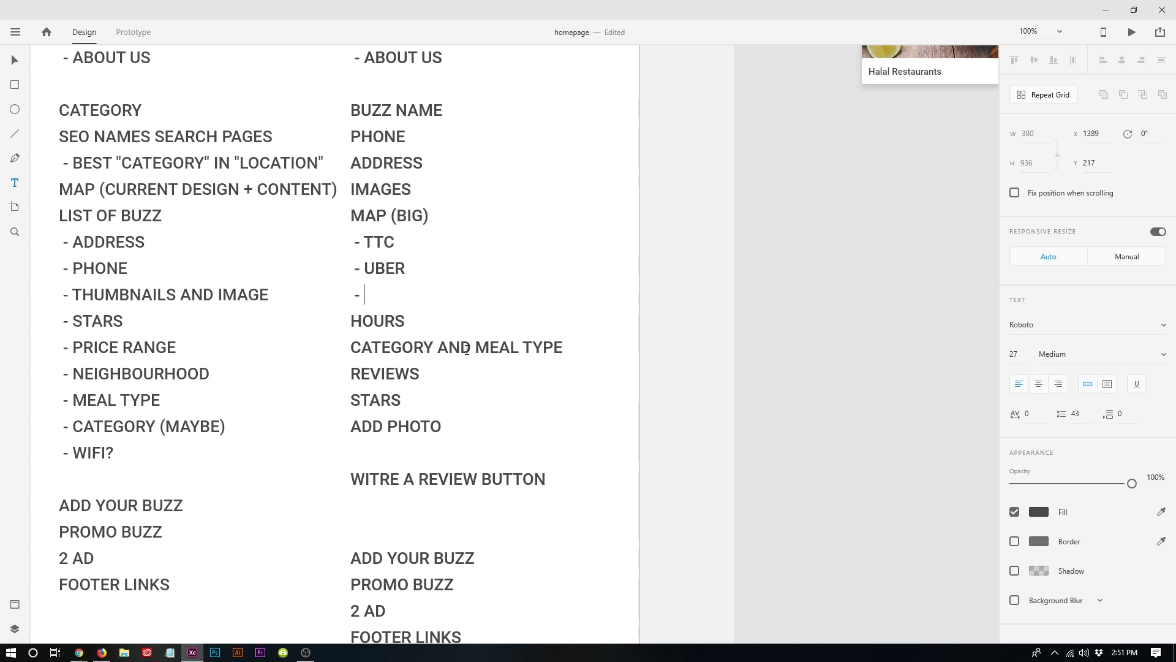
type("SEND TO YOUR PHONE")
Add the line WI-FI directly below ADD PHOTO in the BUZZ DETAIL list.
key("Down")
key("Down")
key("Down")
key("Down")
key("Down")
key("Return")
type("WI-FI")
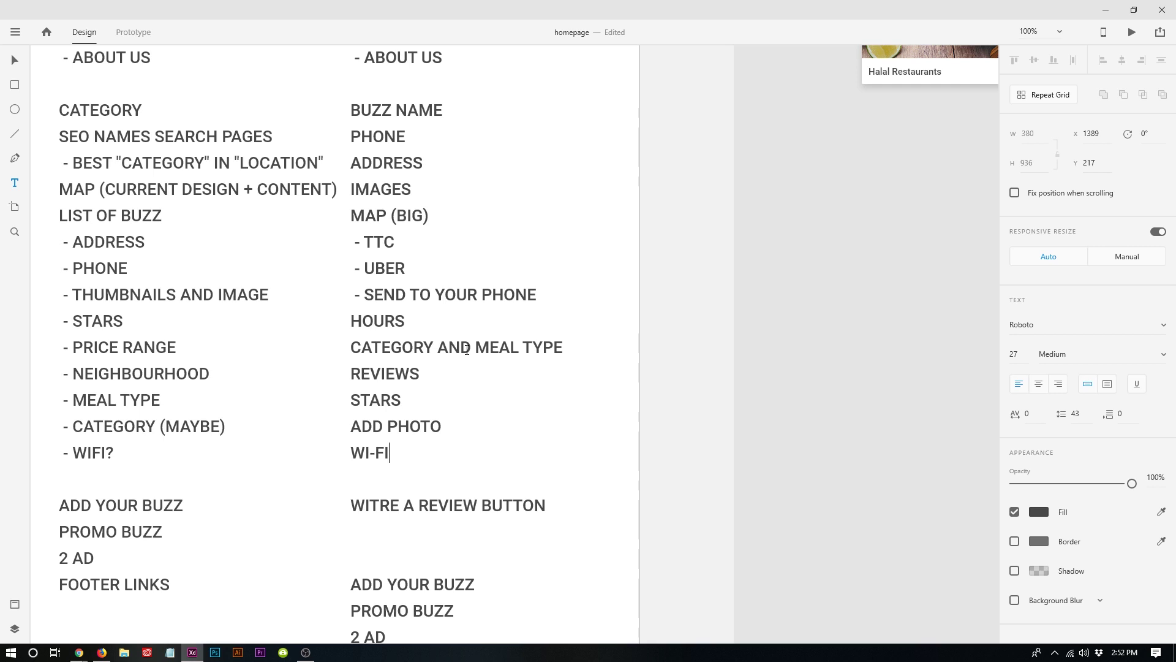
Add the lines TAKE AWAY and DELIVERY below WI-FI.
key("Return")
type("TAKE AWAY")
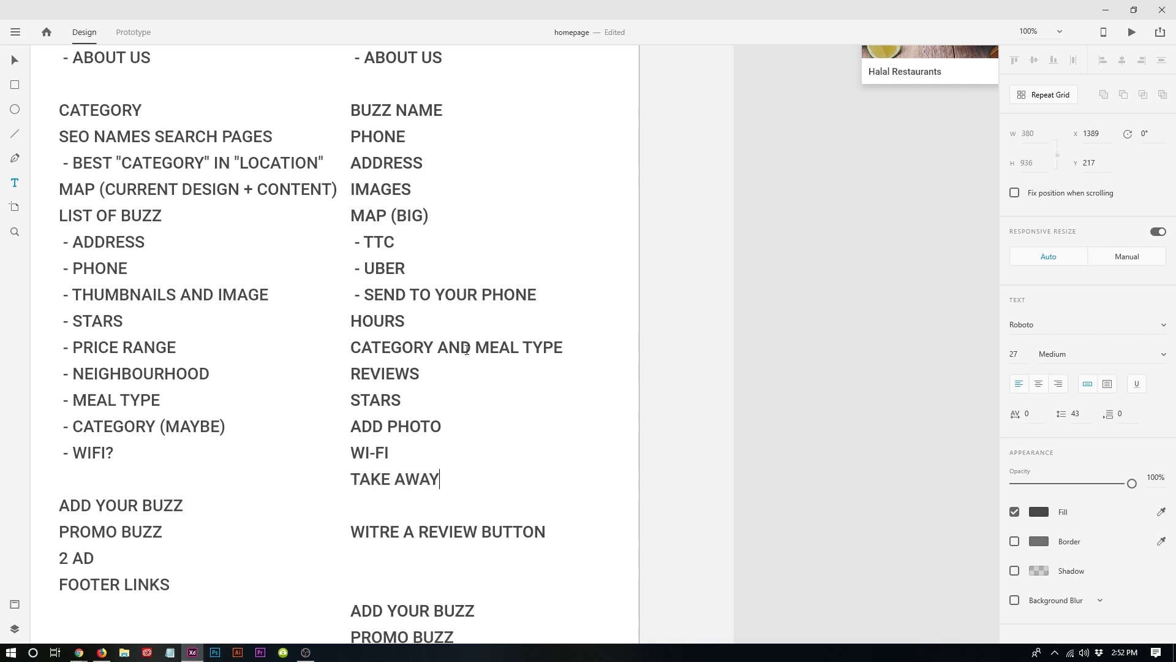
key("Return")
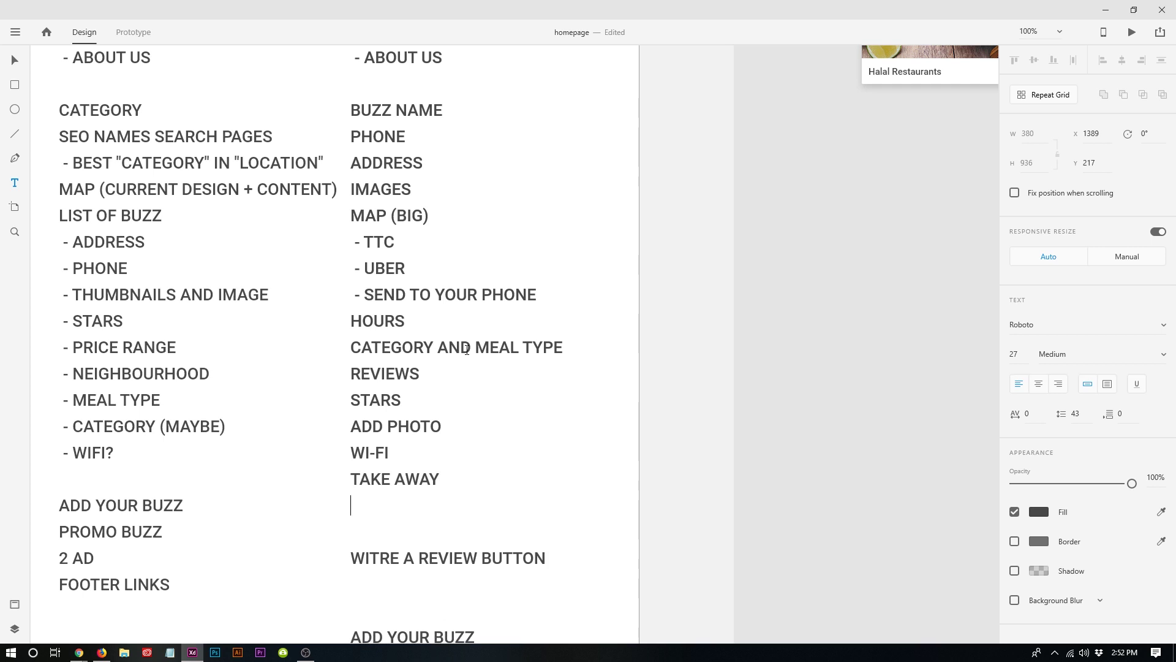
key("Down")
type("DELIVERY")
key("Return")
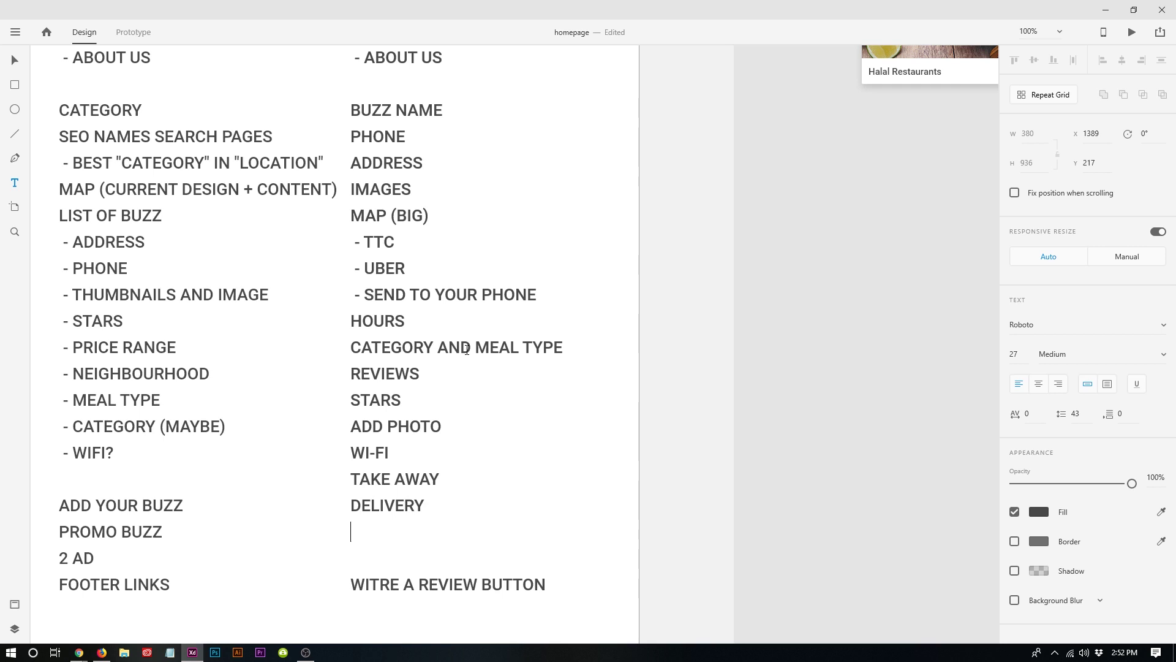
Add the lines PRICE RANGE and ACCEPTS CREDIT CARDS, DBIT. below DELIVERY.
type("PRICE RANGE")
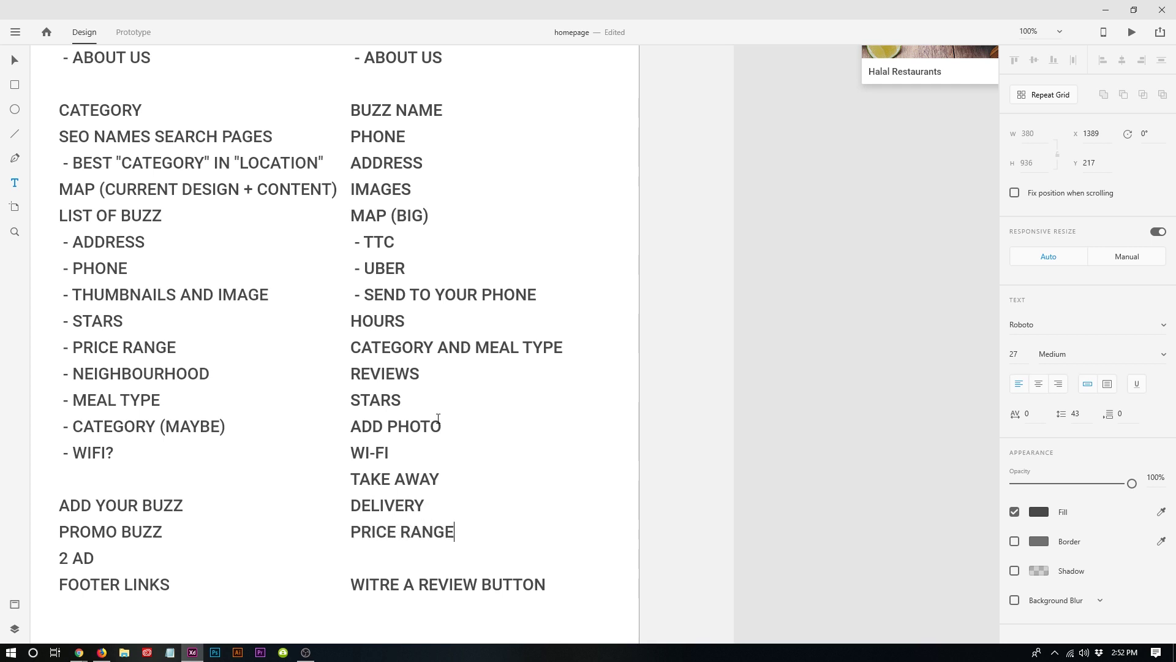
key("Return")
type("ACCEPTS CREDIT CARDS, DBI")
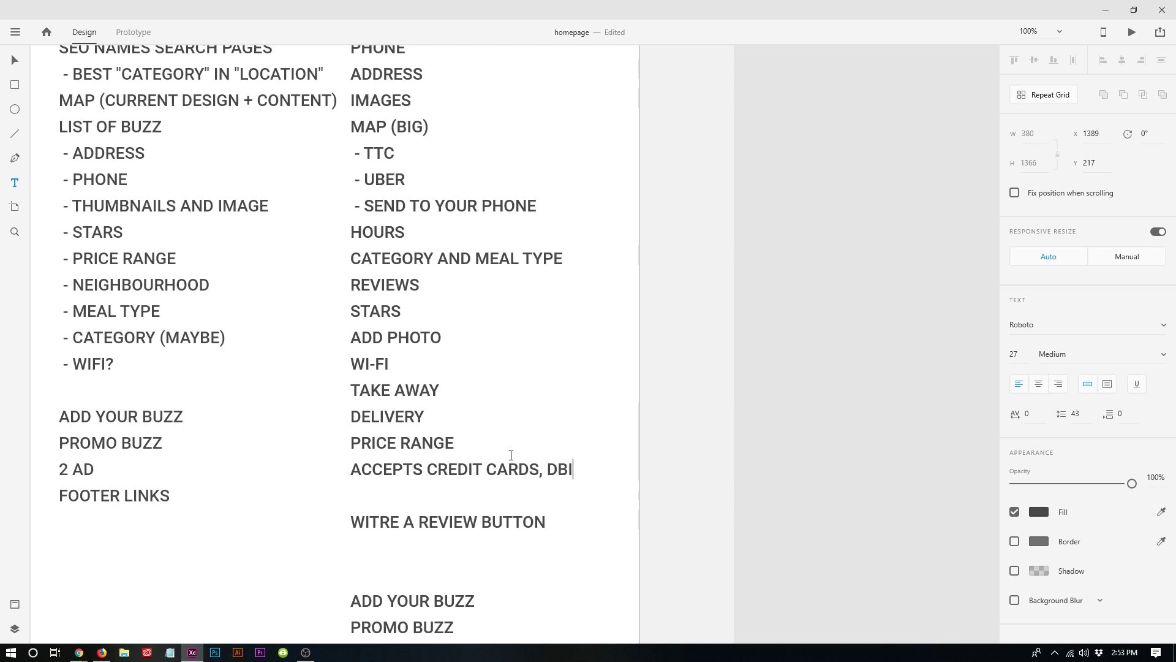
type("T.")
key("Return")
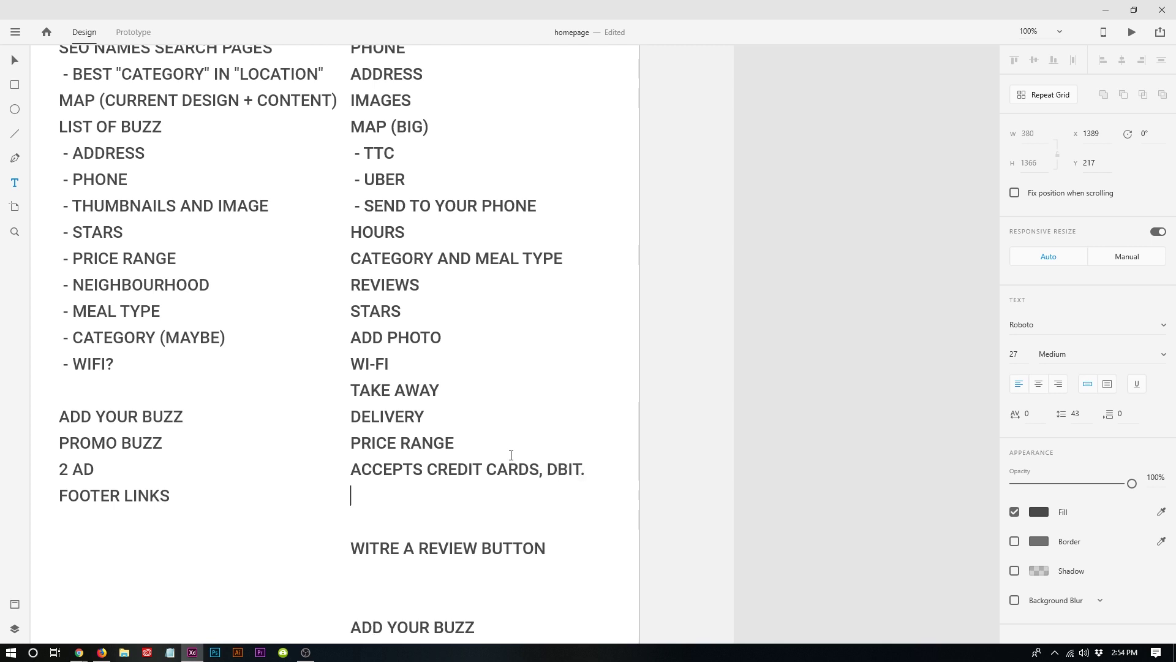
Add the lines GOOD FOR KIDS and GOOD FOR GROUPS below the payment line.
type("GOOD FOR MA")
key("BackSpace")
key("BackSpace")
type("KIDS")
key("Return")
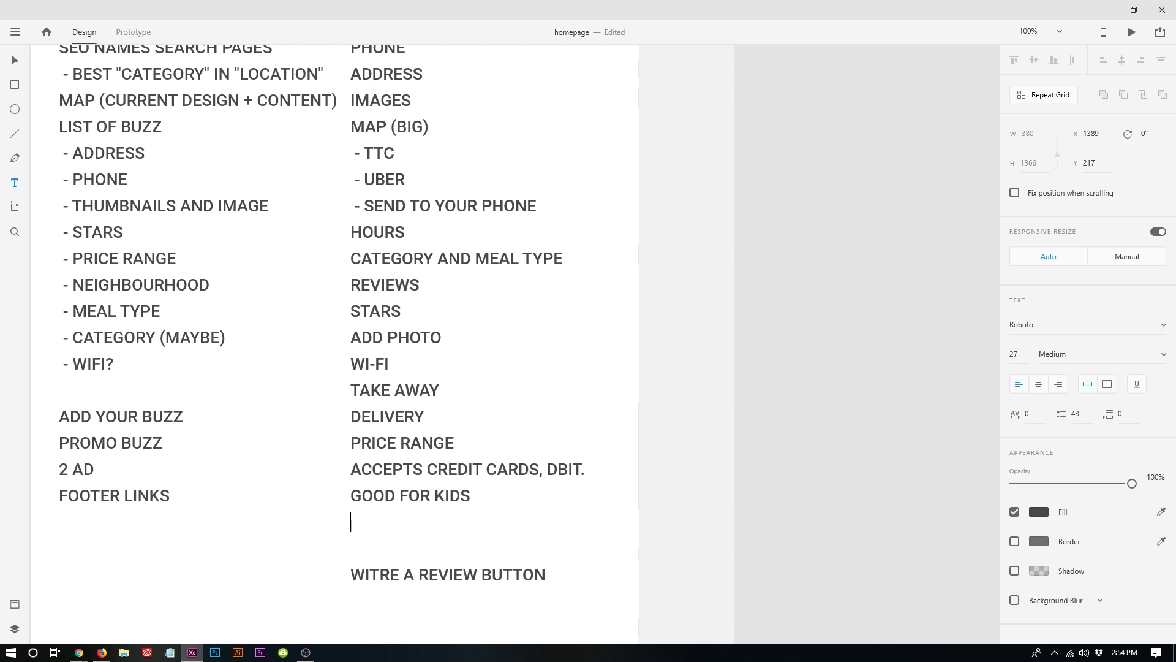
type("GOOD FOR GROUPS")
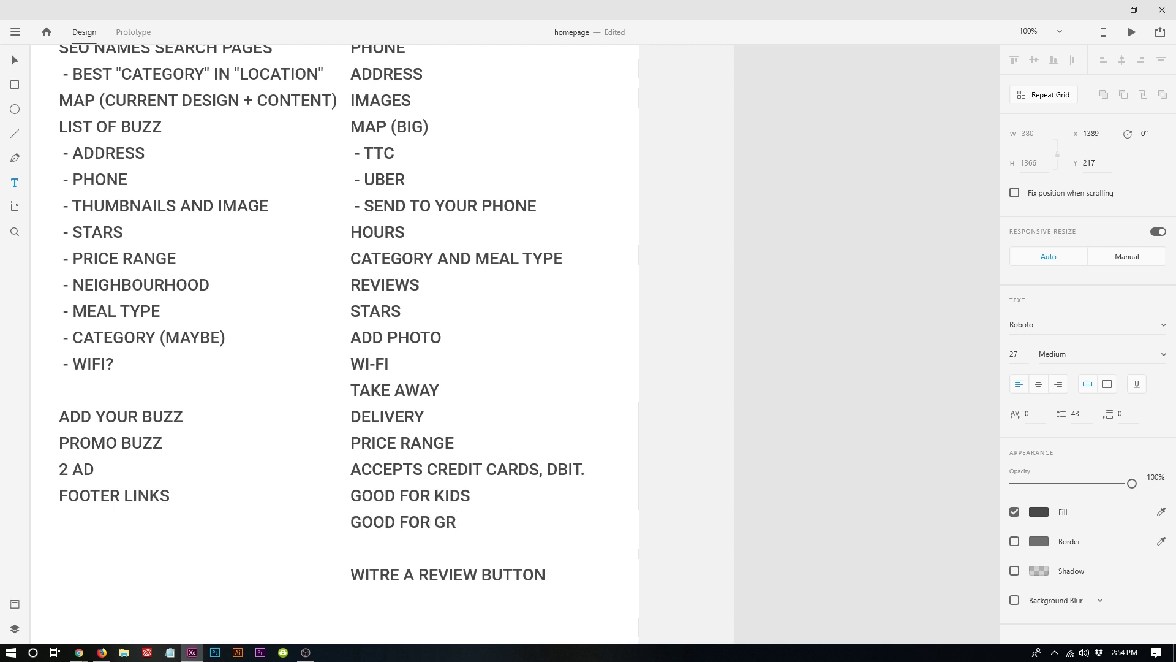
Move the WITRE A REVIEW BUTTON line above BUZZ NAME in the BUZZ DETAIL list and save the document.
scroll(511, 455, "down", 2)
left_click(360, 555)
key("Left")
key("Right")
key("Right")
key("Right")
key("Right")
type("S")
key("Escape")
key("ctrl+s")
scroll(473, 402, "up", 7)
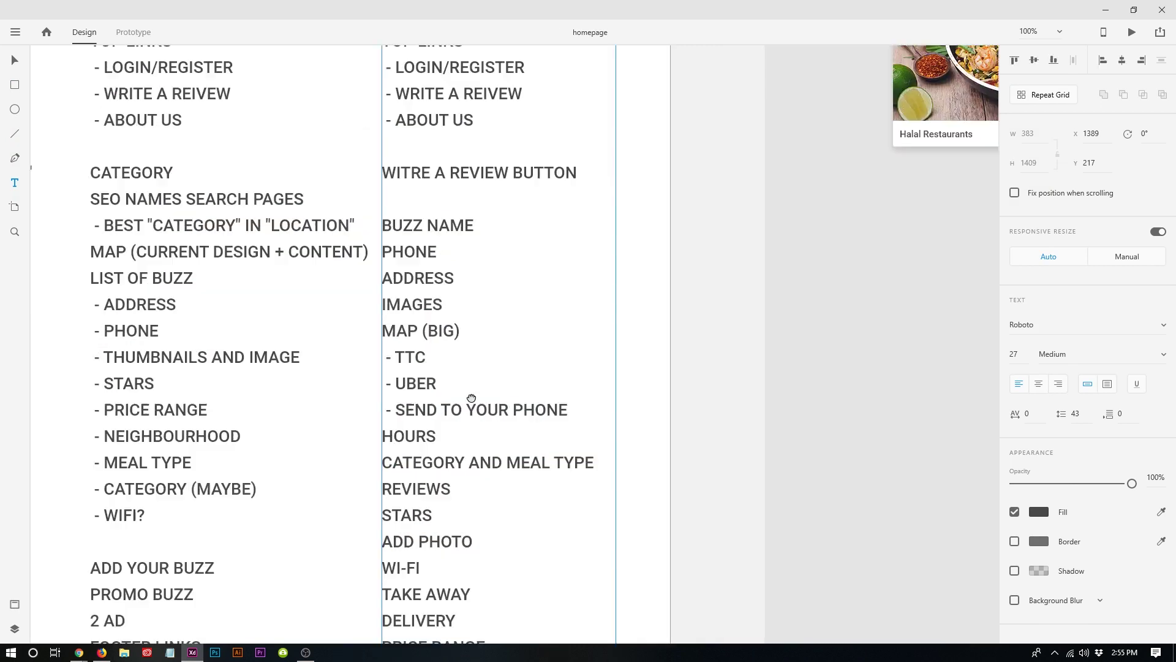
left_click_drag(473, 179, 625, 169)
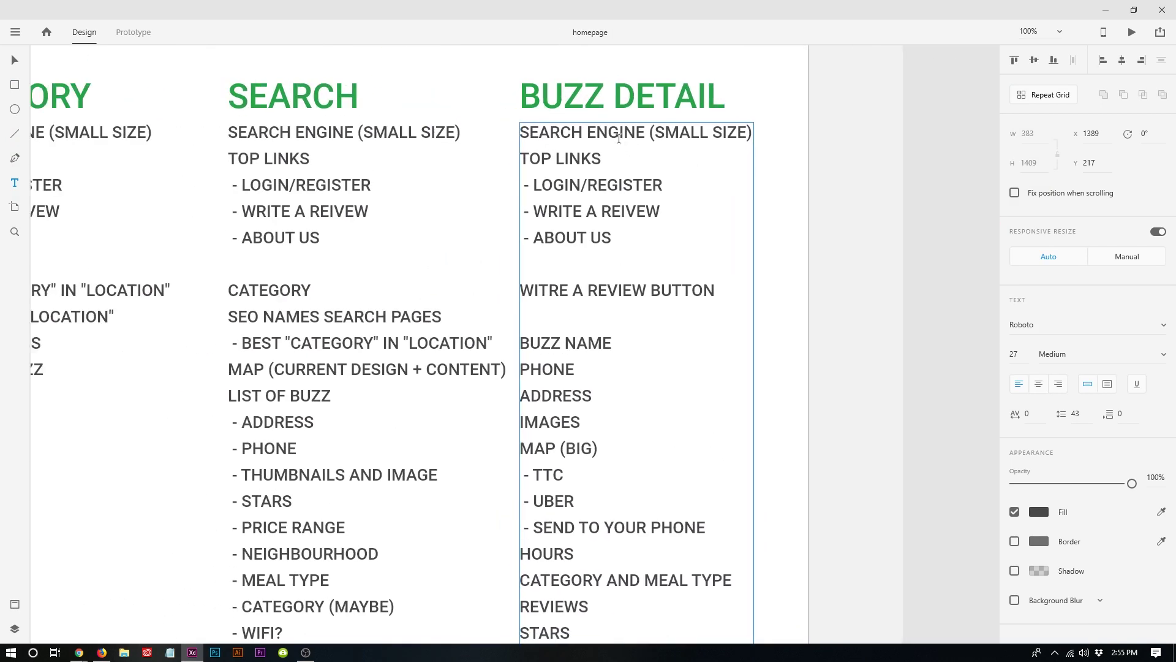
left_click(571, 183)
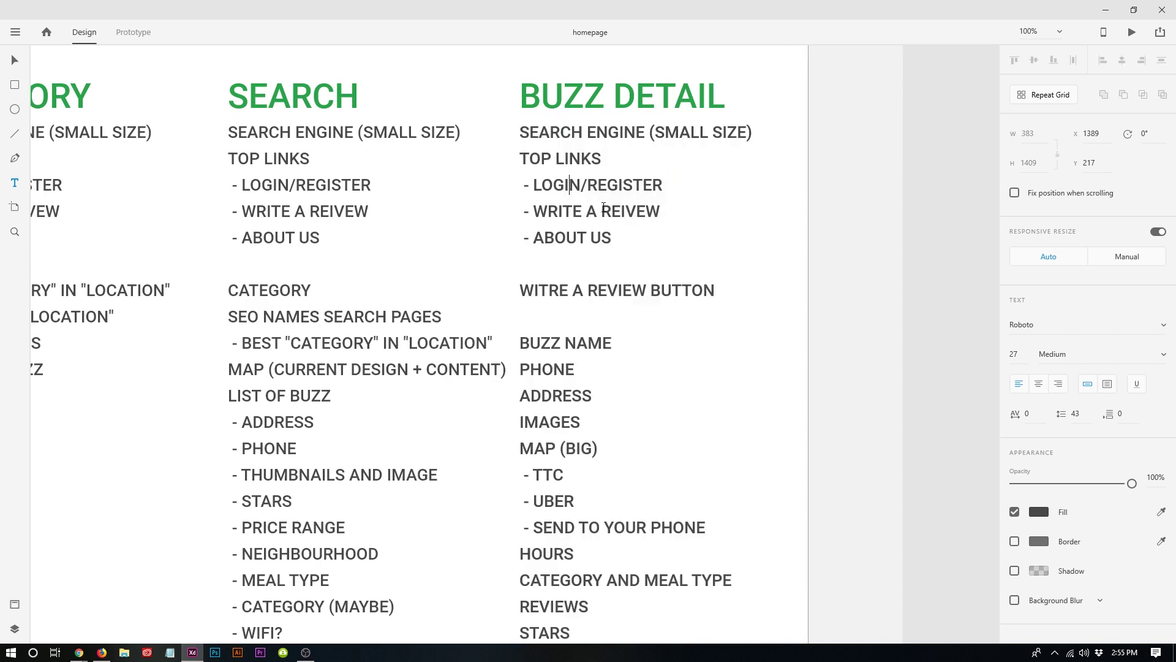
left_click(621, 226)
key("Escape")
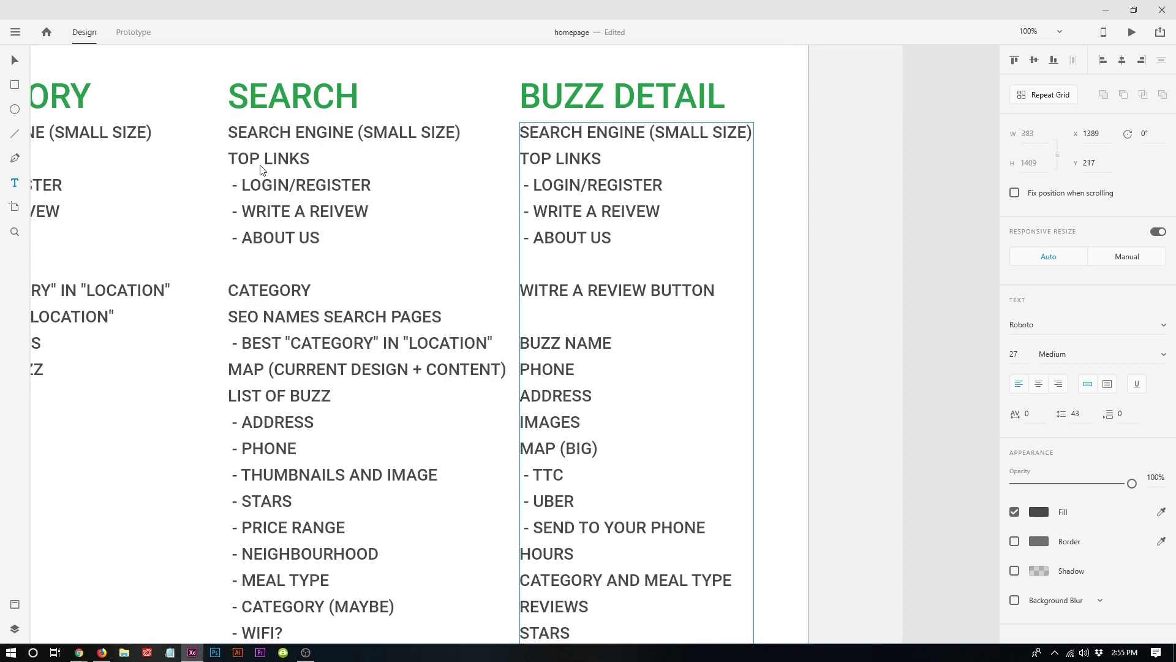
Add API REVIEW as a dashed sub-item below WITRE A REVIEW BUTTON in the BUZZ DETAIL list.
left_click_drag(417, 193, 191, 188)
left_click_drag(551, 227, 407, 93)
triple_click(481, 275)
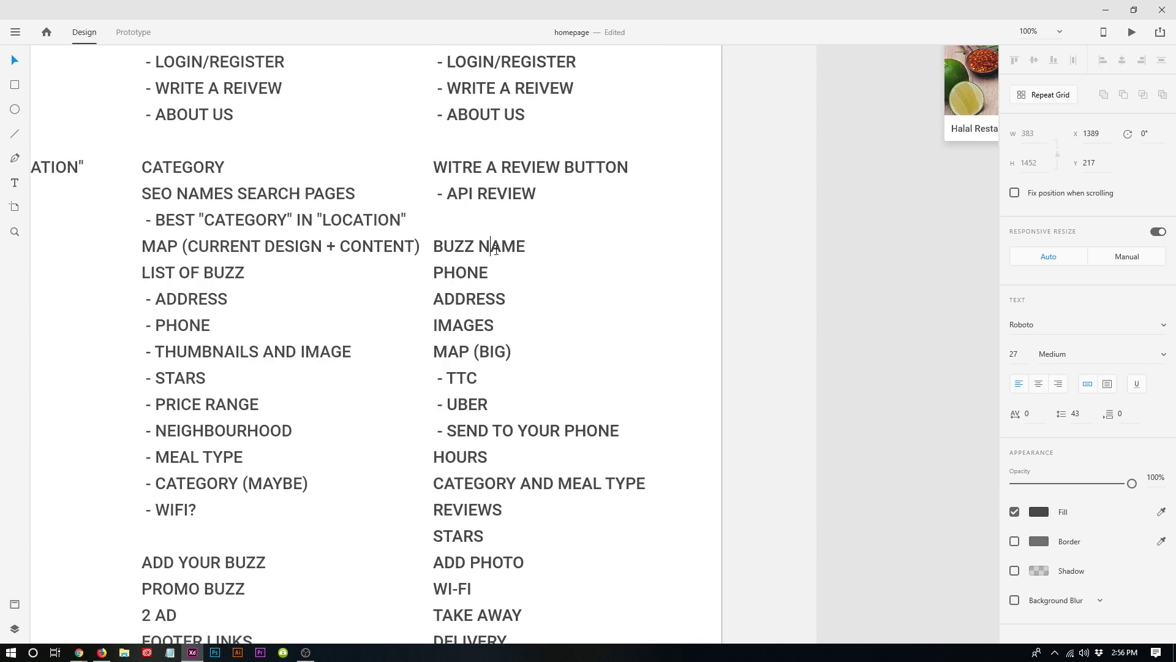
Review the BUZZ NAME, PHONE, ADDRESS, IMAGES and MAP (BIG) entries of the BUZZ DETAIL list.
double_click(494, 248)
left_click(467, 272)
key("Right")
key("Escape")
left_click_drag(472, 354, 476, 308)
double_click(494, 284)
left_click(494, 285)
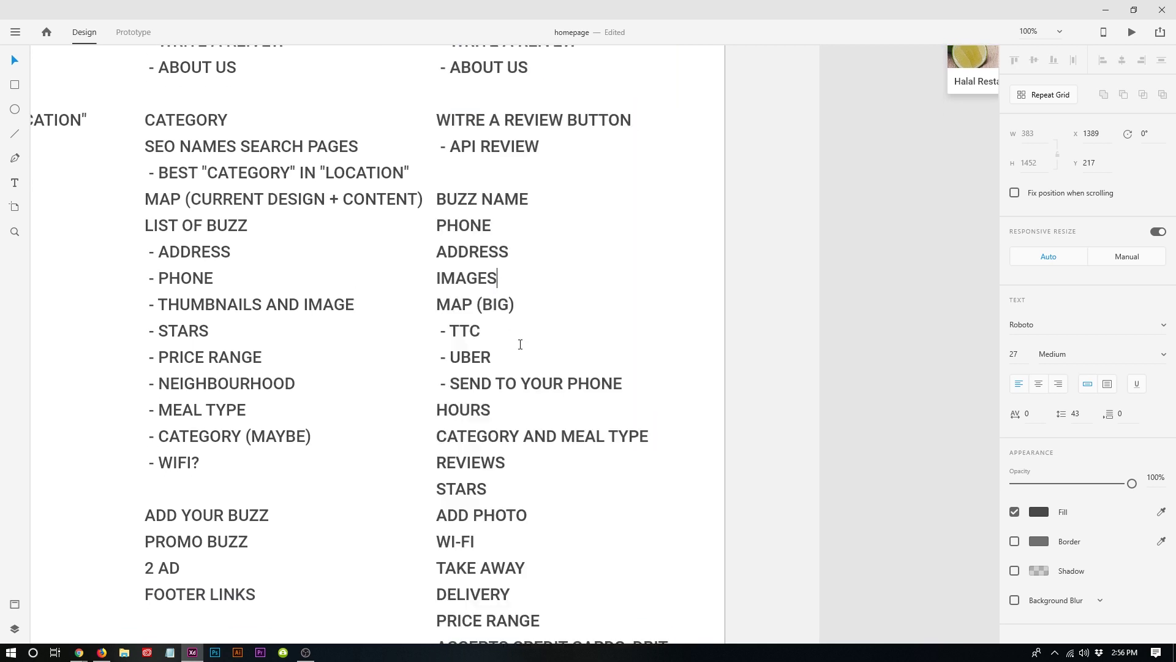
key("Escape")
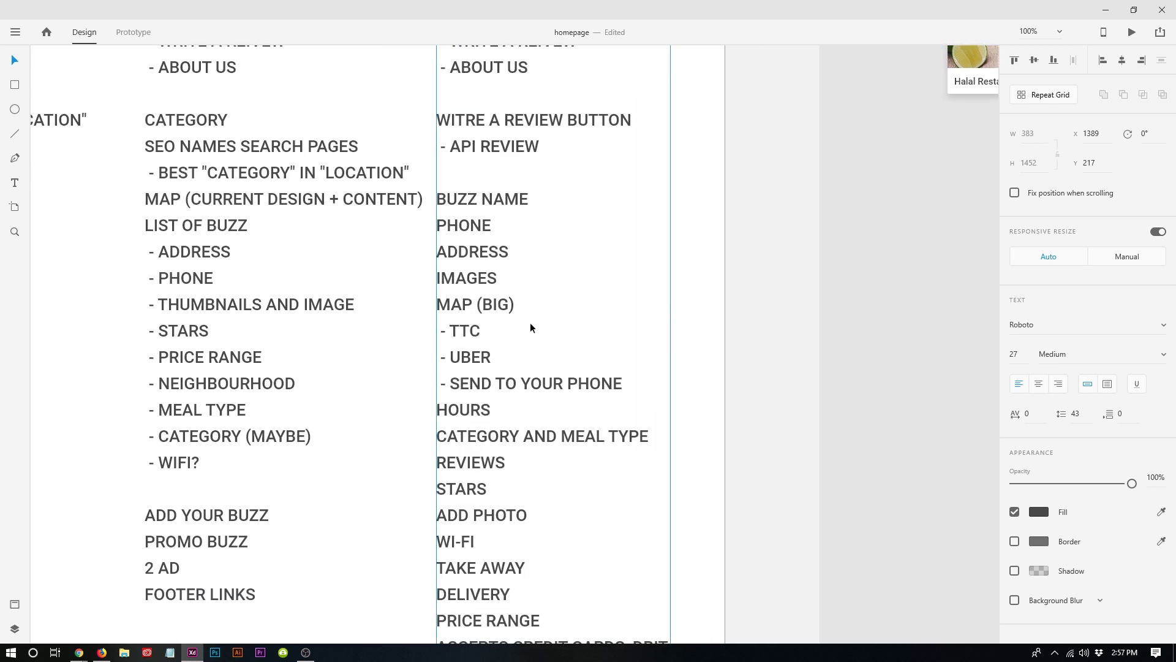
scroll(496, 306, "down", 1)
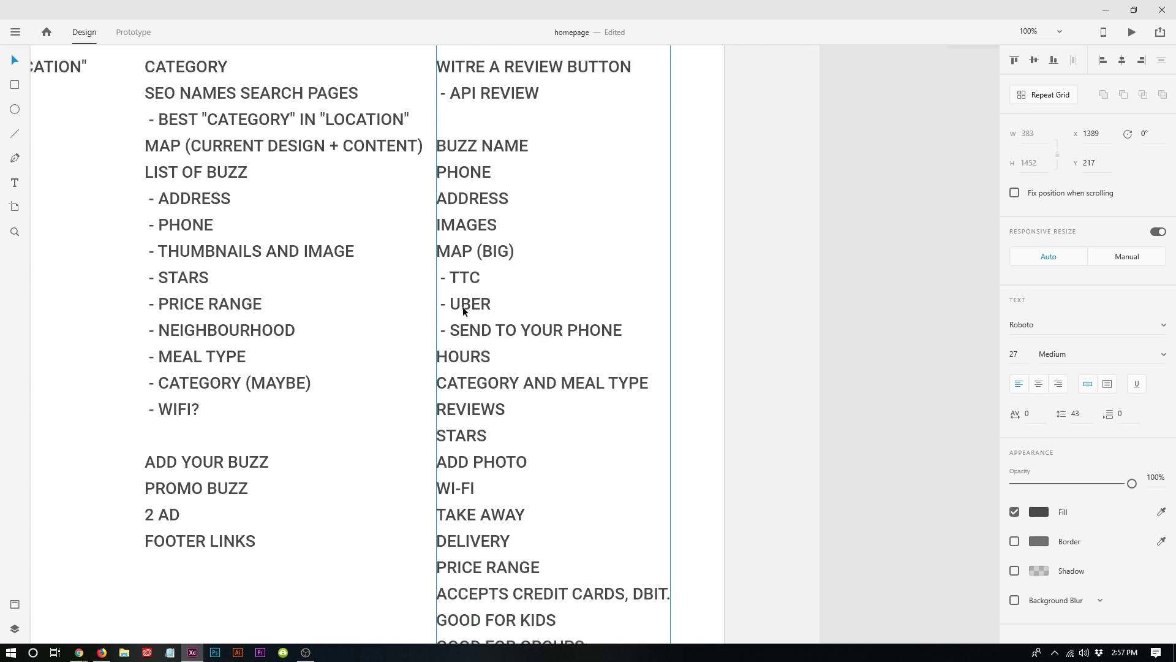
Insert WALK as a dashed sub-item between MAP (BIG) and TTC in the BUZZ DETAIL list.
double_click(513, 255)
left_click(516, 255)
key("Down")
key("Left")
key("Left")
key("Left")
key("shift+Left")
key("shift+Left")
key("Left")
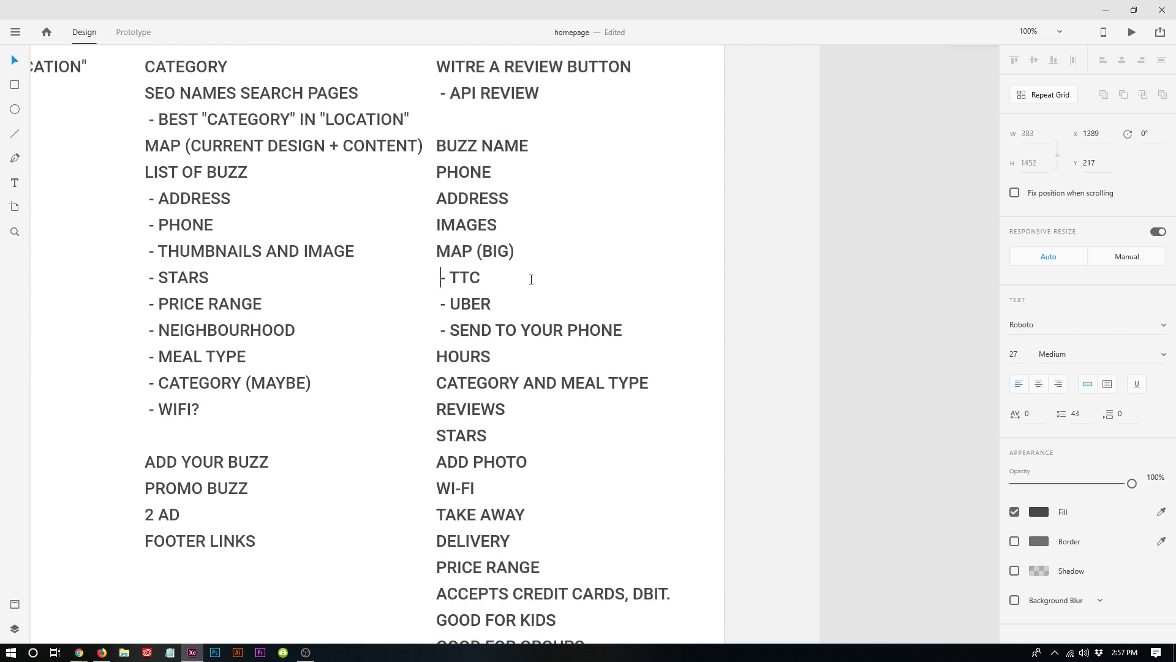
key("Return")
key("Up")
type("- WALK")
Insert DRIVE as a dashed sub-item above WALK, directly below MAP (BIG).
key("Left")
key("Left")
key("Left")
key("Left")
key("Left")
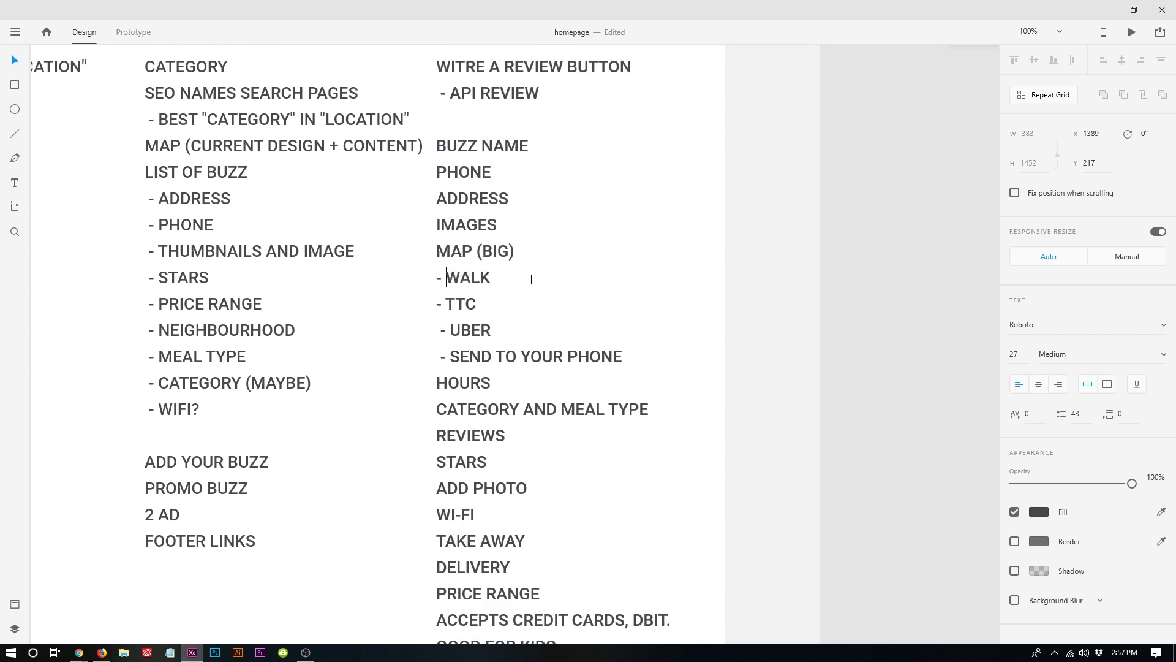
key("Return")
key("Up")
type("- DRIVE")
Add SHARE BIKE as a dashed sub-item between DRIVE and WALK.
key("Return")
type("- ")
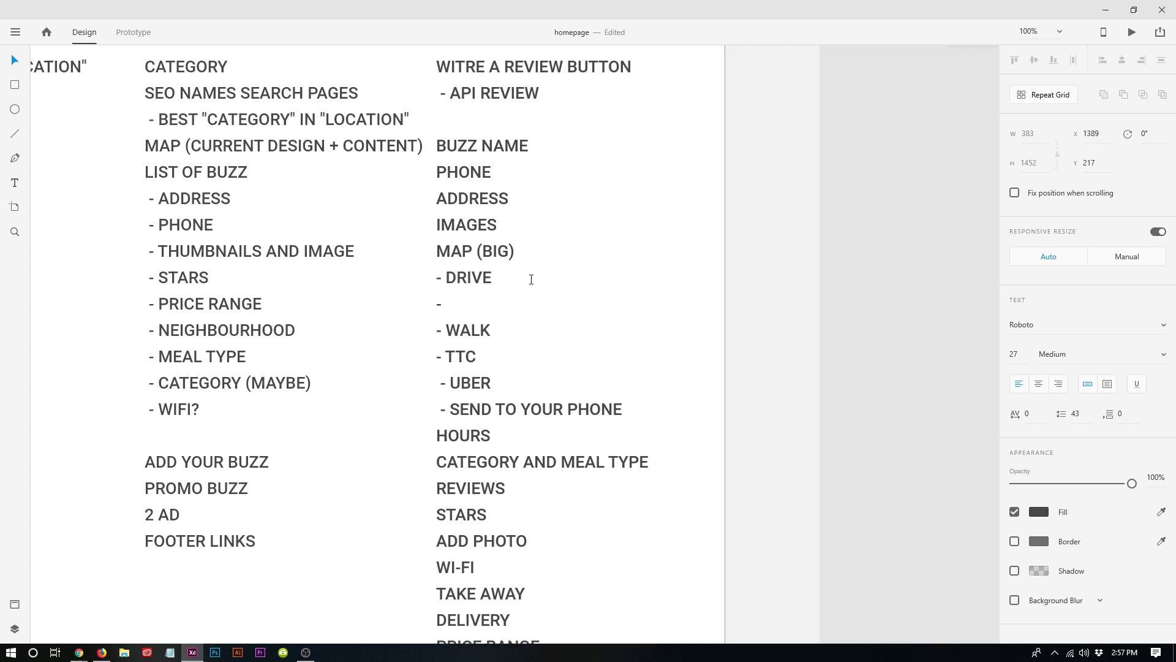
type("SHARE BIKE")
key("BackSpace")
key("BackSpace")
type("KE")
Add PARKING as a further indented dashed sub-item below DRIVE.
left_click(531, 279)
key("Return")
type("- PARKING")
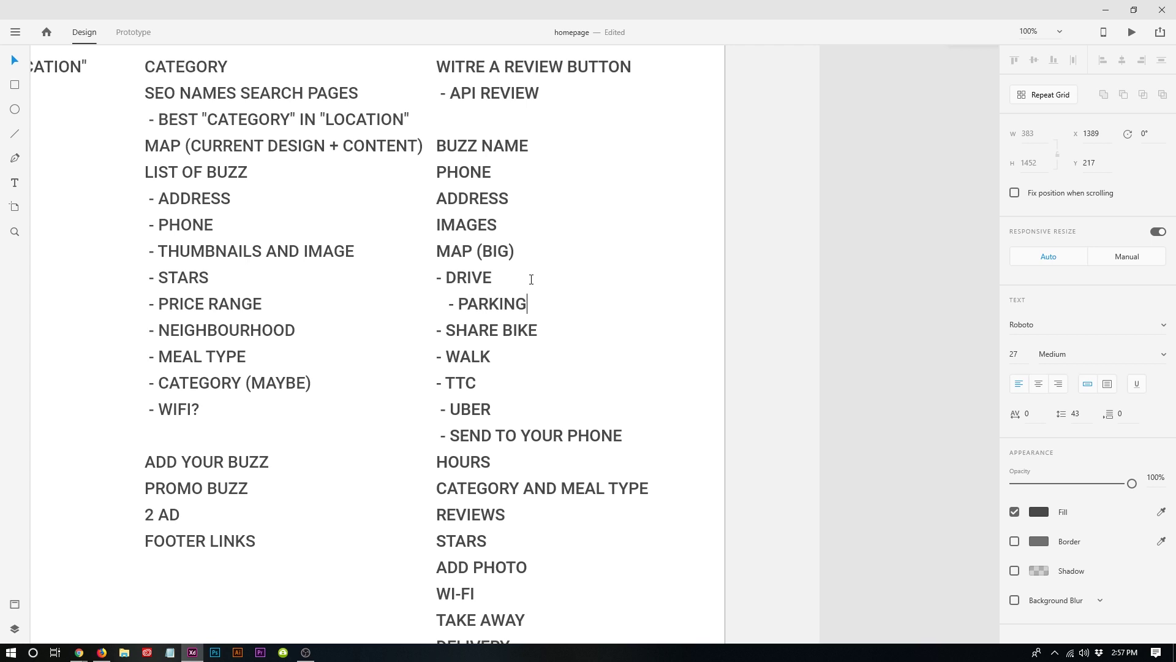
Review the MAP (BIG) entry and its travel sub-items from DRIVE to UBER in the BUZZ DETAIL list.
key("Escape")
scroll(458, 389, "down", 1)
scroll(464, 395, "down", 3)
scroll(464, 395, "up", 2)
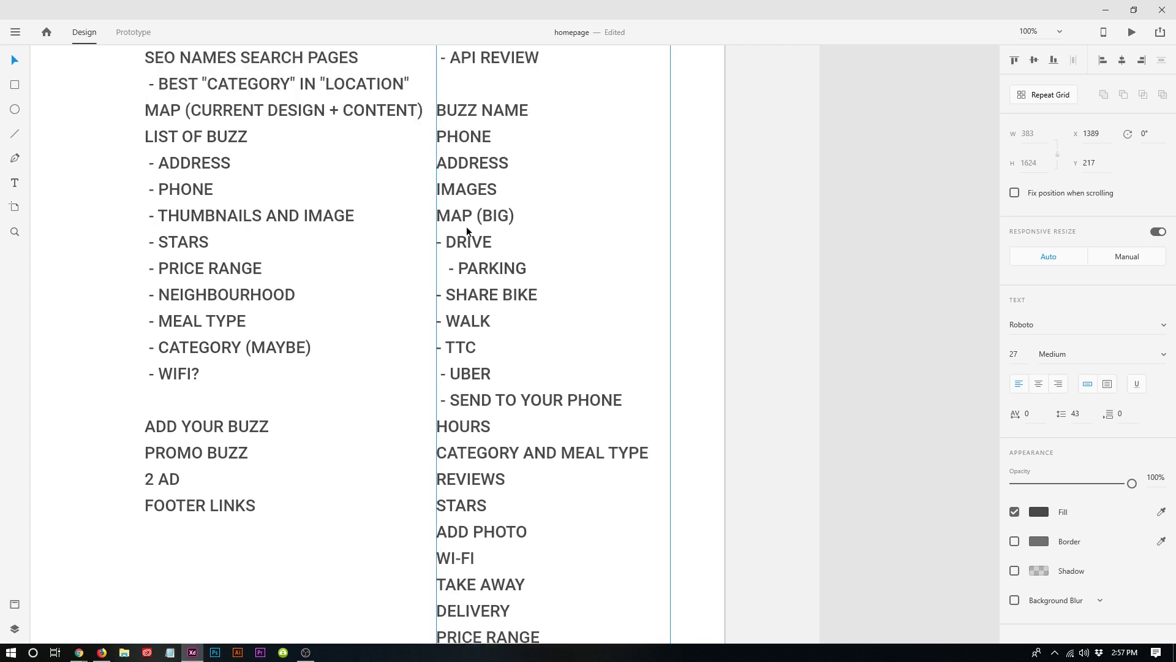
double_click(468, 217)
triple_click(468, 217)
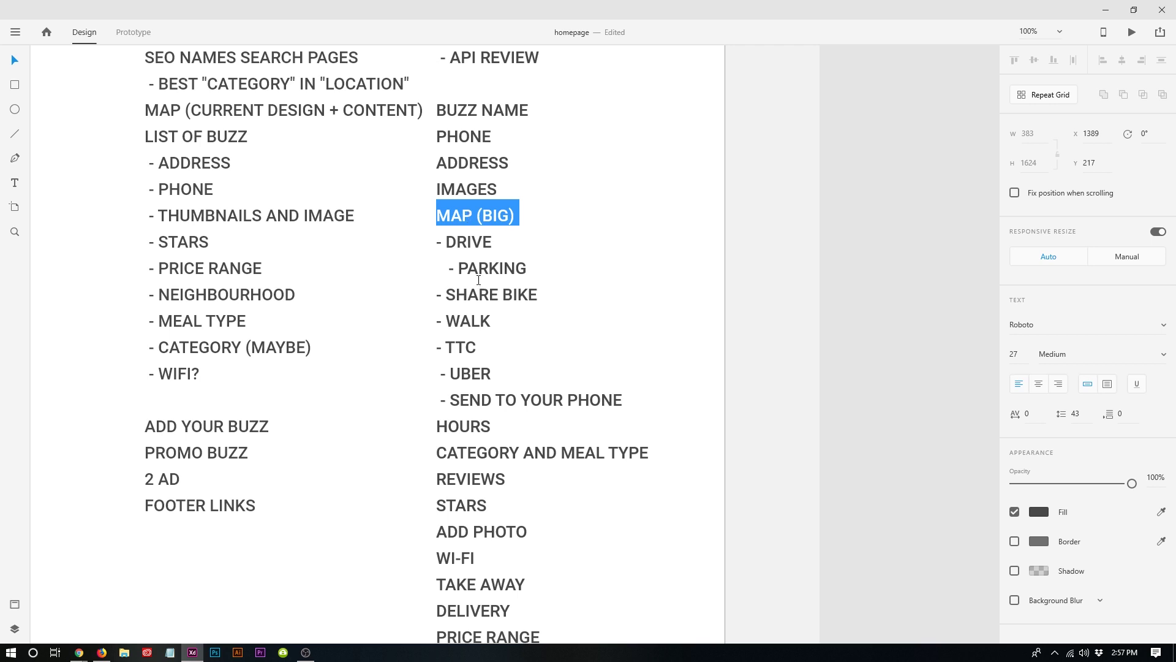
left_click_drag(462, 240, 484, 375)
left_click(484, 375)
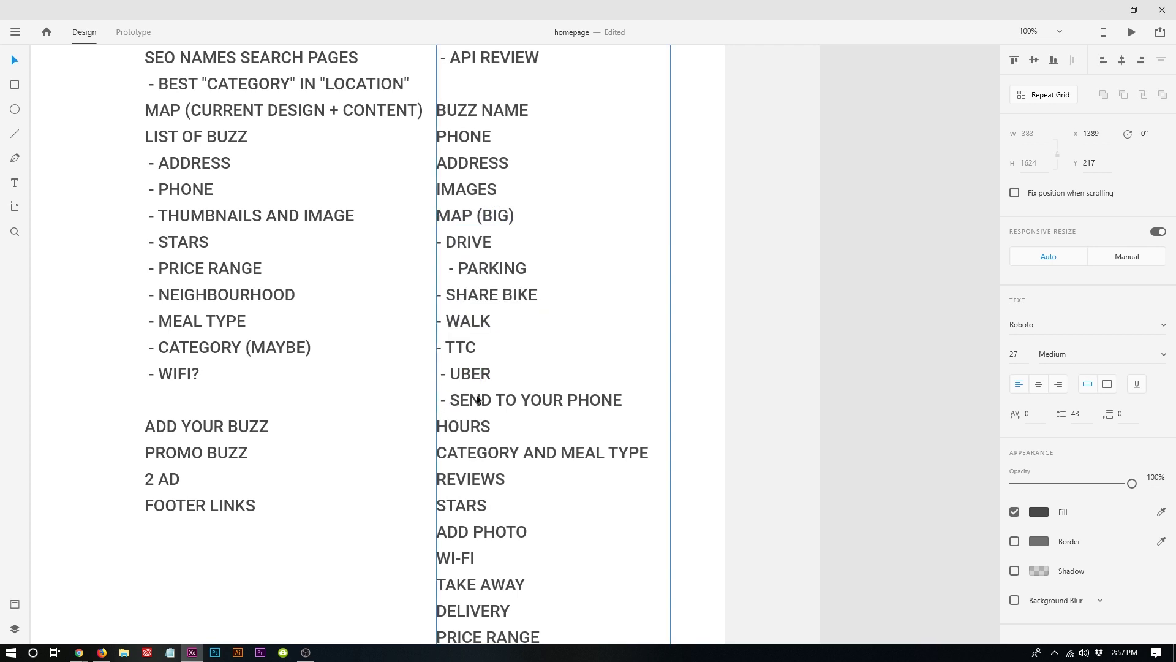
Insert STATUS (OPEN/CLOSED) as a dashed sub-item directly below HOURS in the BUZZ DETAIL list.
scroll(484, 366, "down", 2)
triple_click(483, 360)
double_click(483, 360)
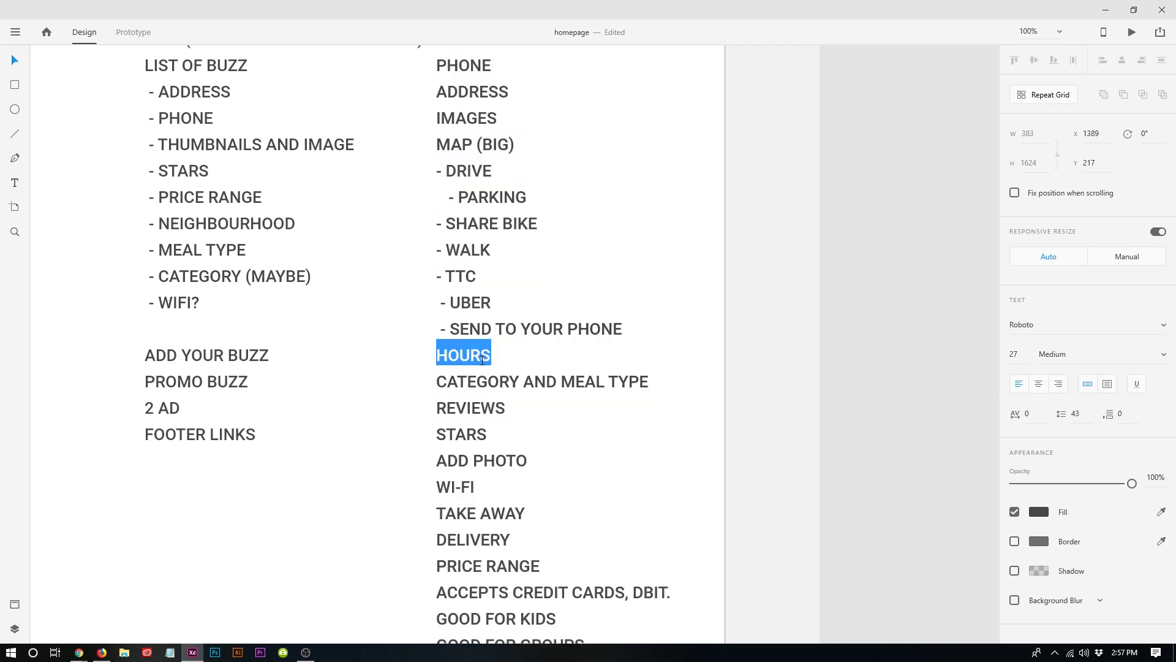
left_click(516, 365)
key("Return")
type("- star")
key("BackSpace")
key("BackSpace")
key("BackSpace")
key("BackSpace")
type("STAT")
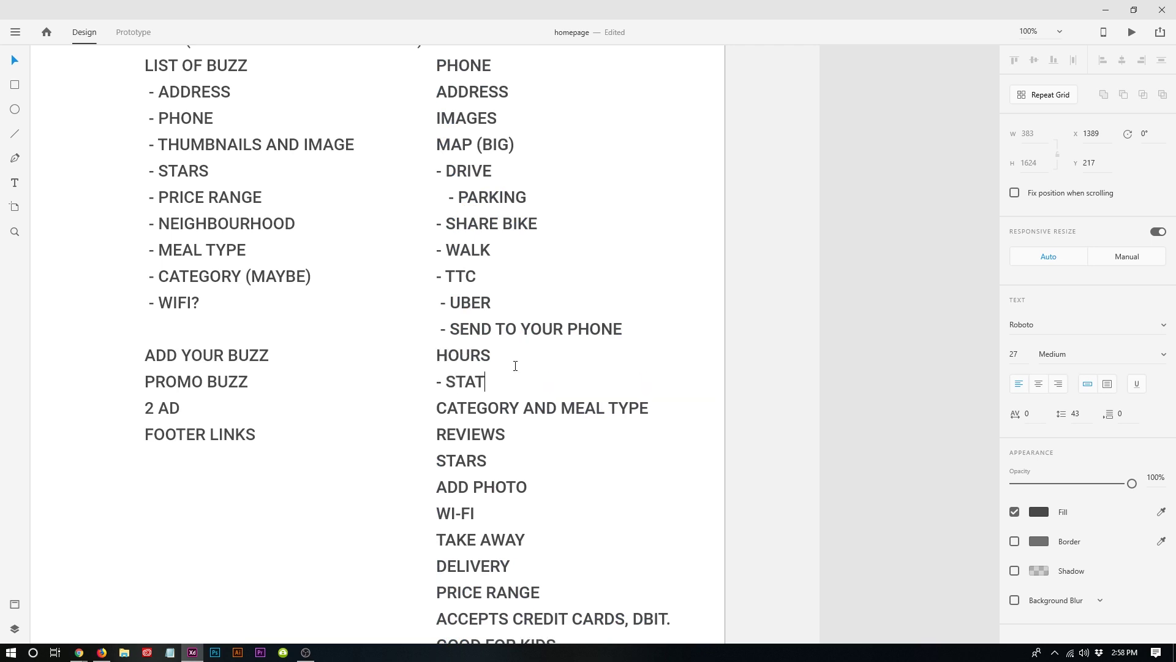
type("US (OPEN/C")
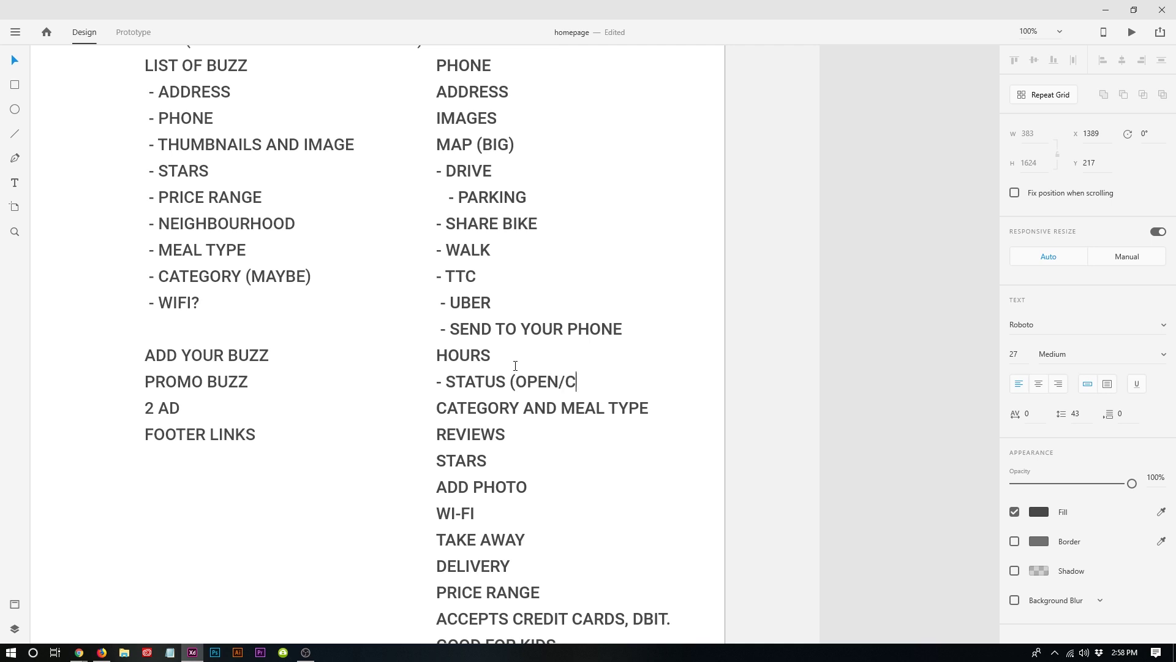
type("LSOED")
key("BackSpace")
key("BackSpace")
key("BackSpace")
key("BackSpace")
key("BackSpace")
key("BackSpace")
type("CLOSED")
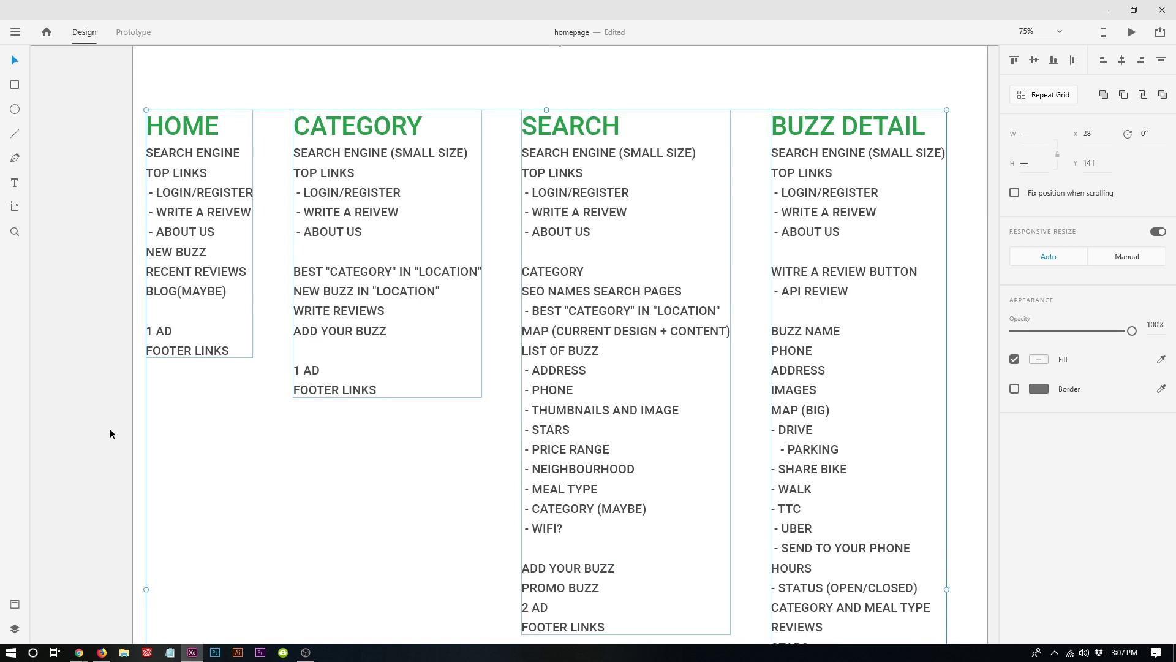
Deselect the outline lists, glance at the Shahi Tandoor listing in Firefox, and return to Adobe XD to review the page outlines.
left_click(124, 407)
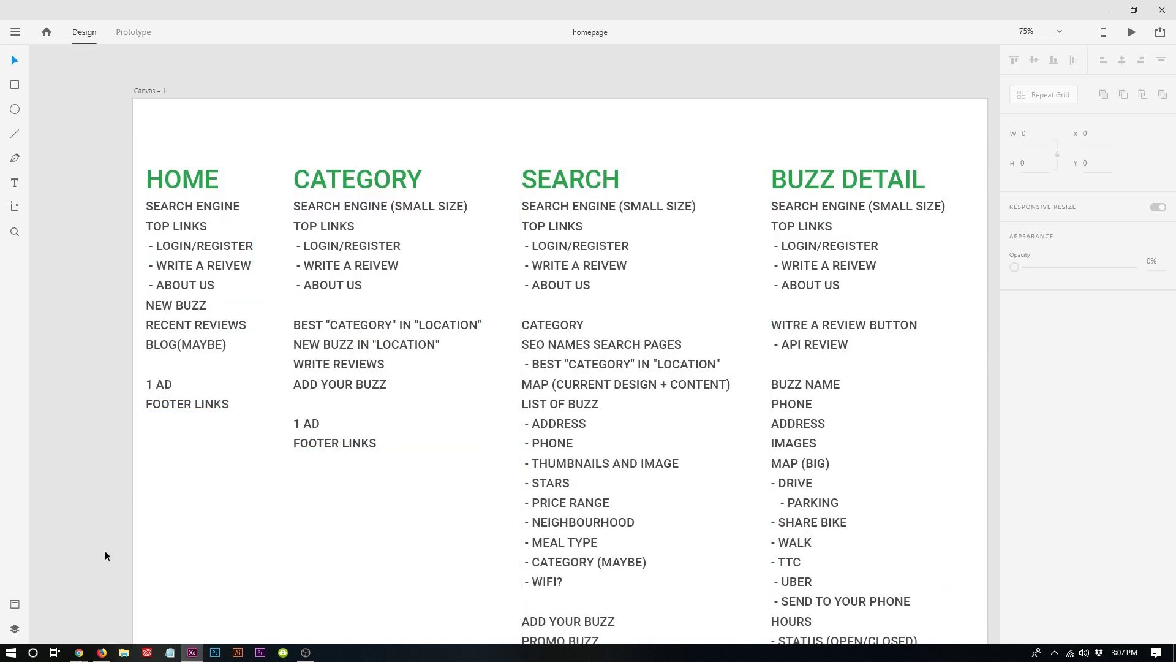
left_click(102, 652)
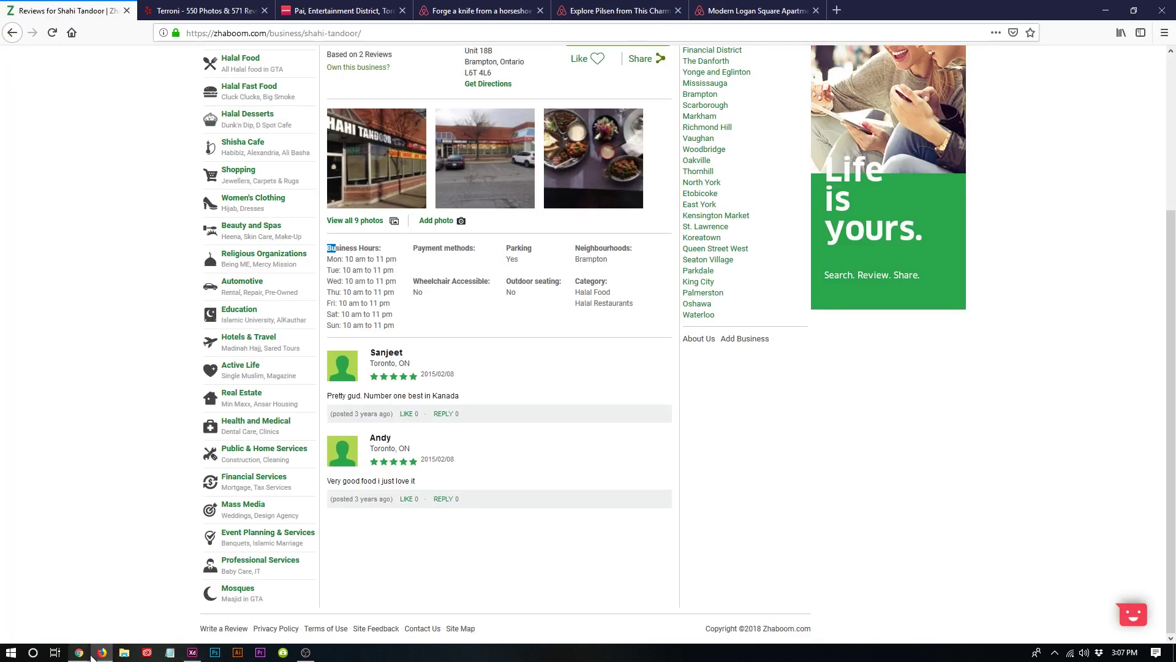
left_click(192, 652)
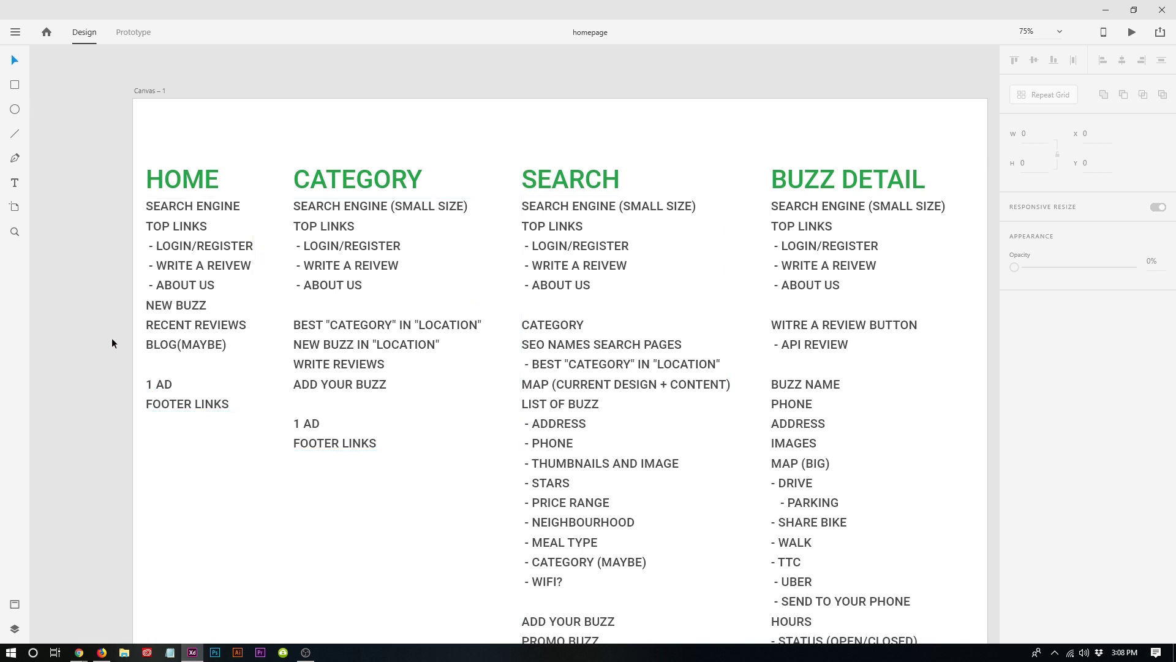
scroll(112, 343, "up", 1)
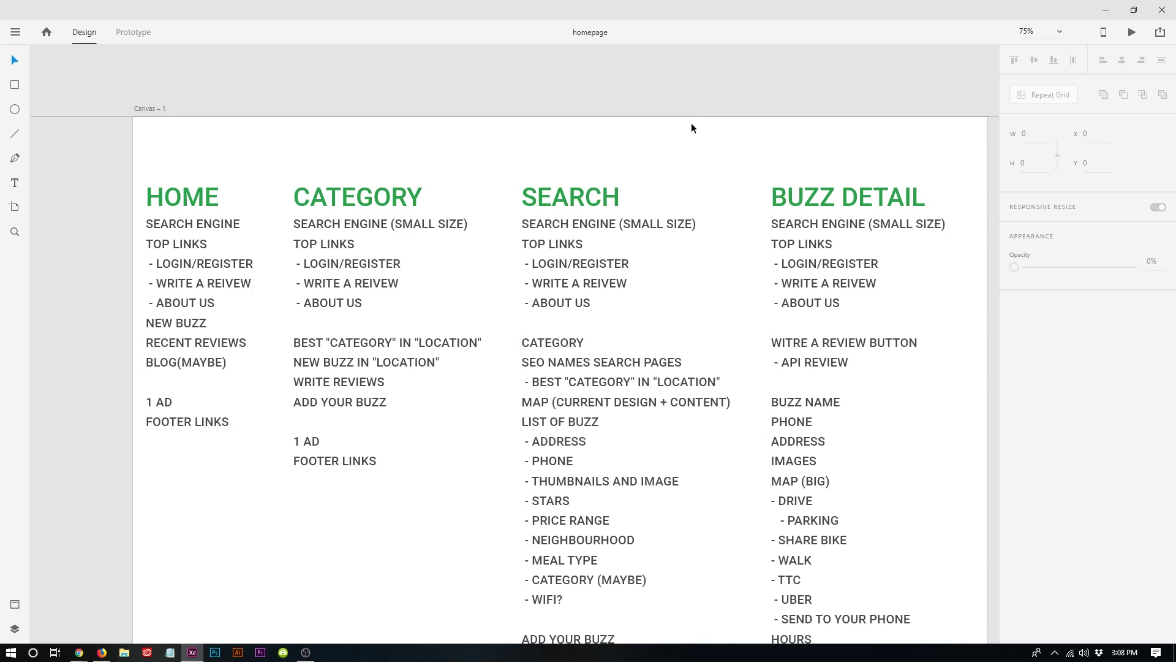
scroll(686, 125, "down", 3)
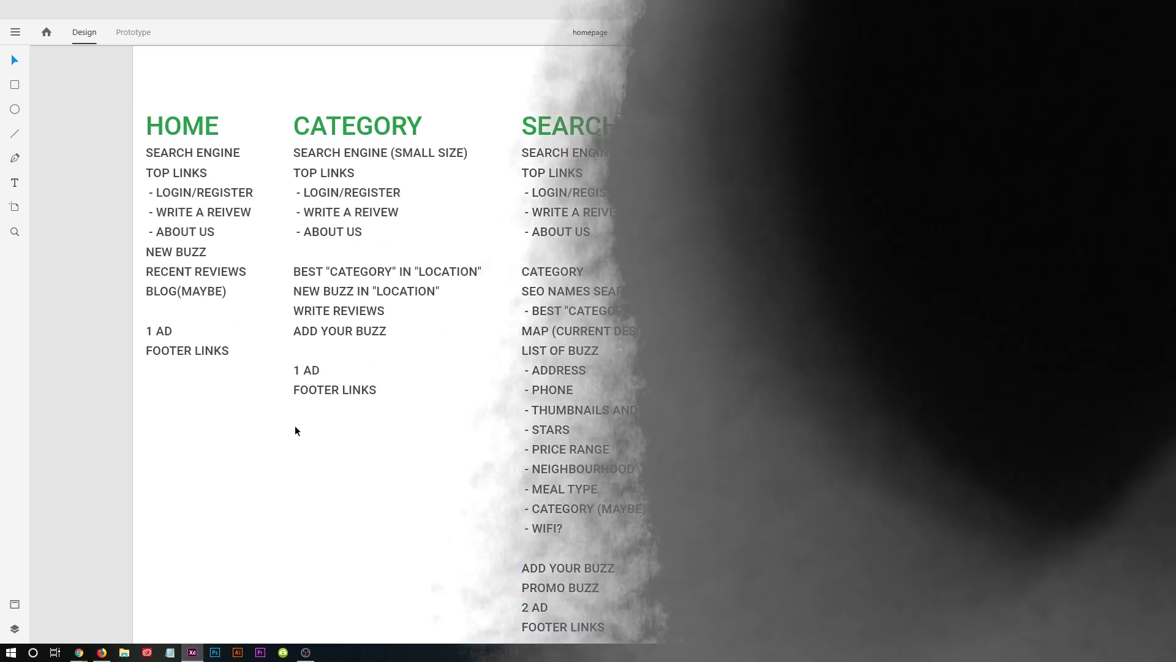